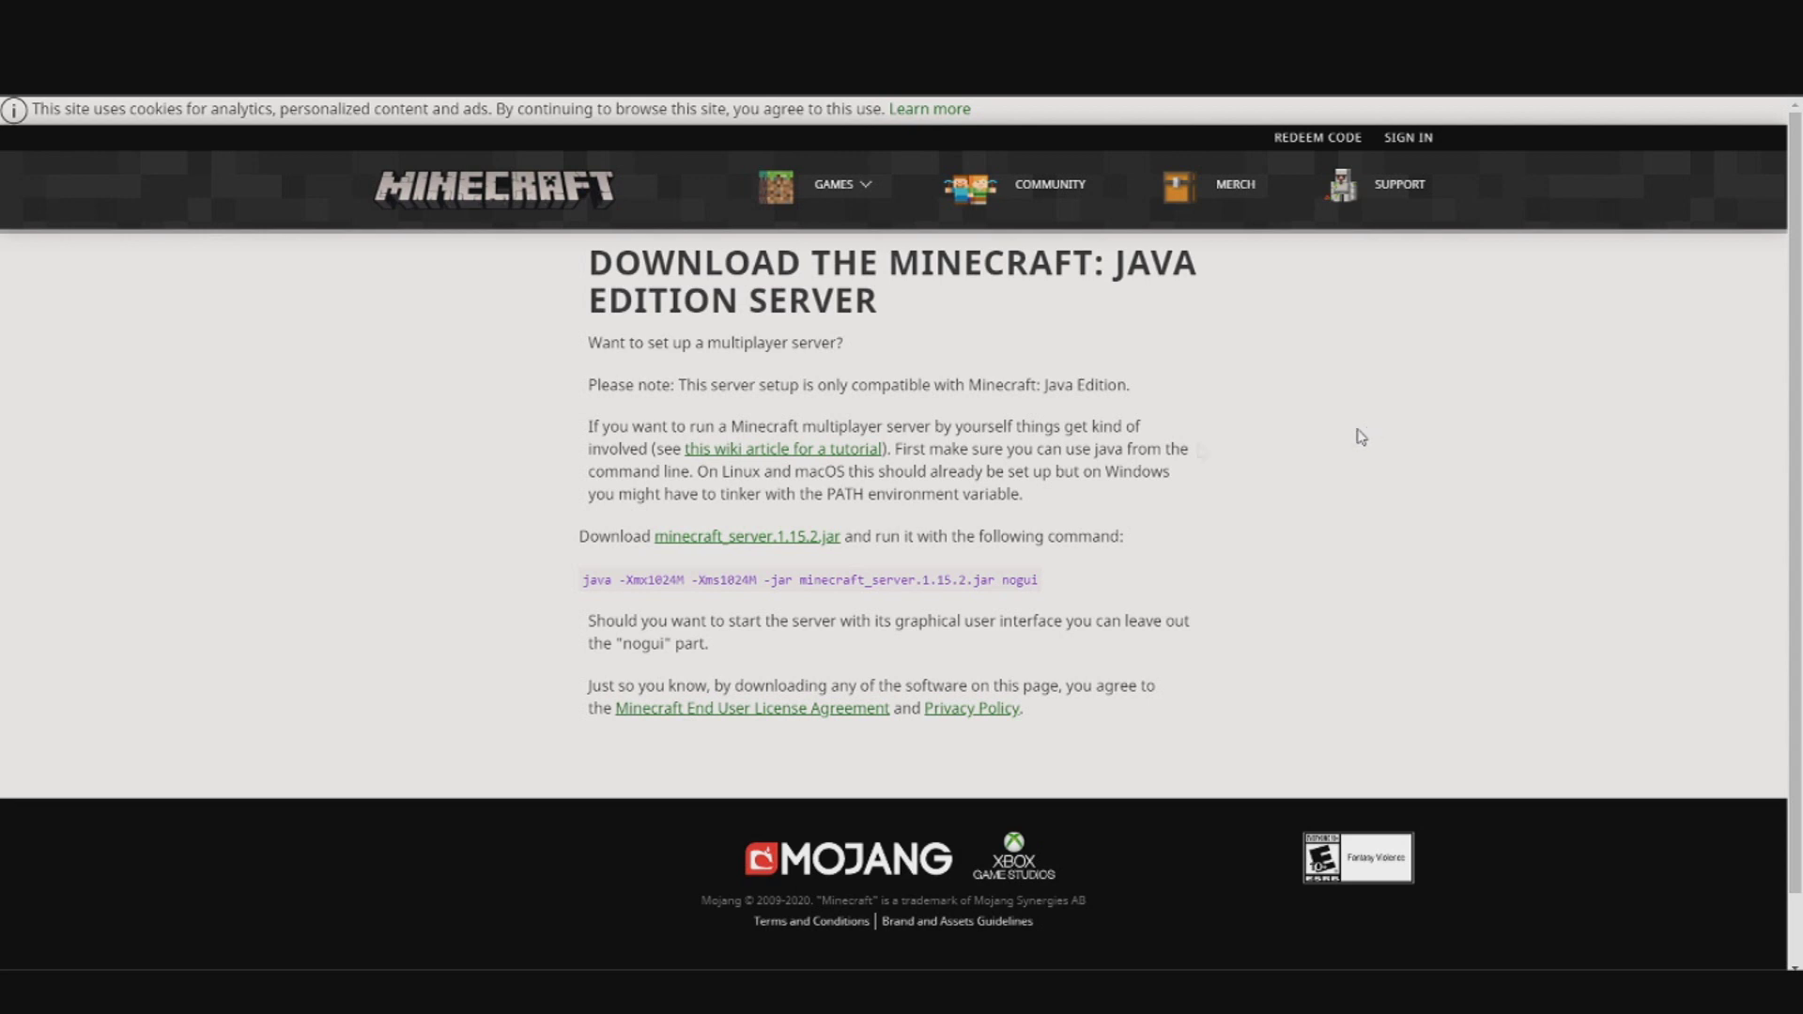
Step: Download minecraft_server.1.15.2.jar from the Minecraft: Java Edition server page and keep the file despite the browser's safety warning
{"action": "left_click", "coordinate": [706, 543]}
{"action": "left_click", "coordinate": [745, 542]}
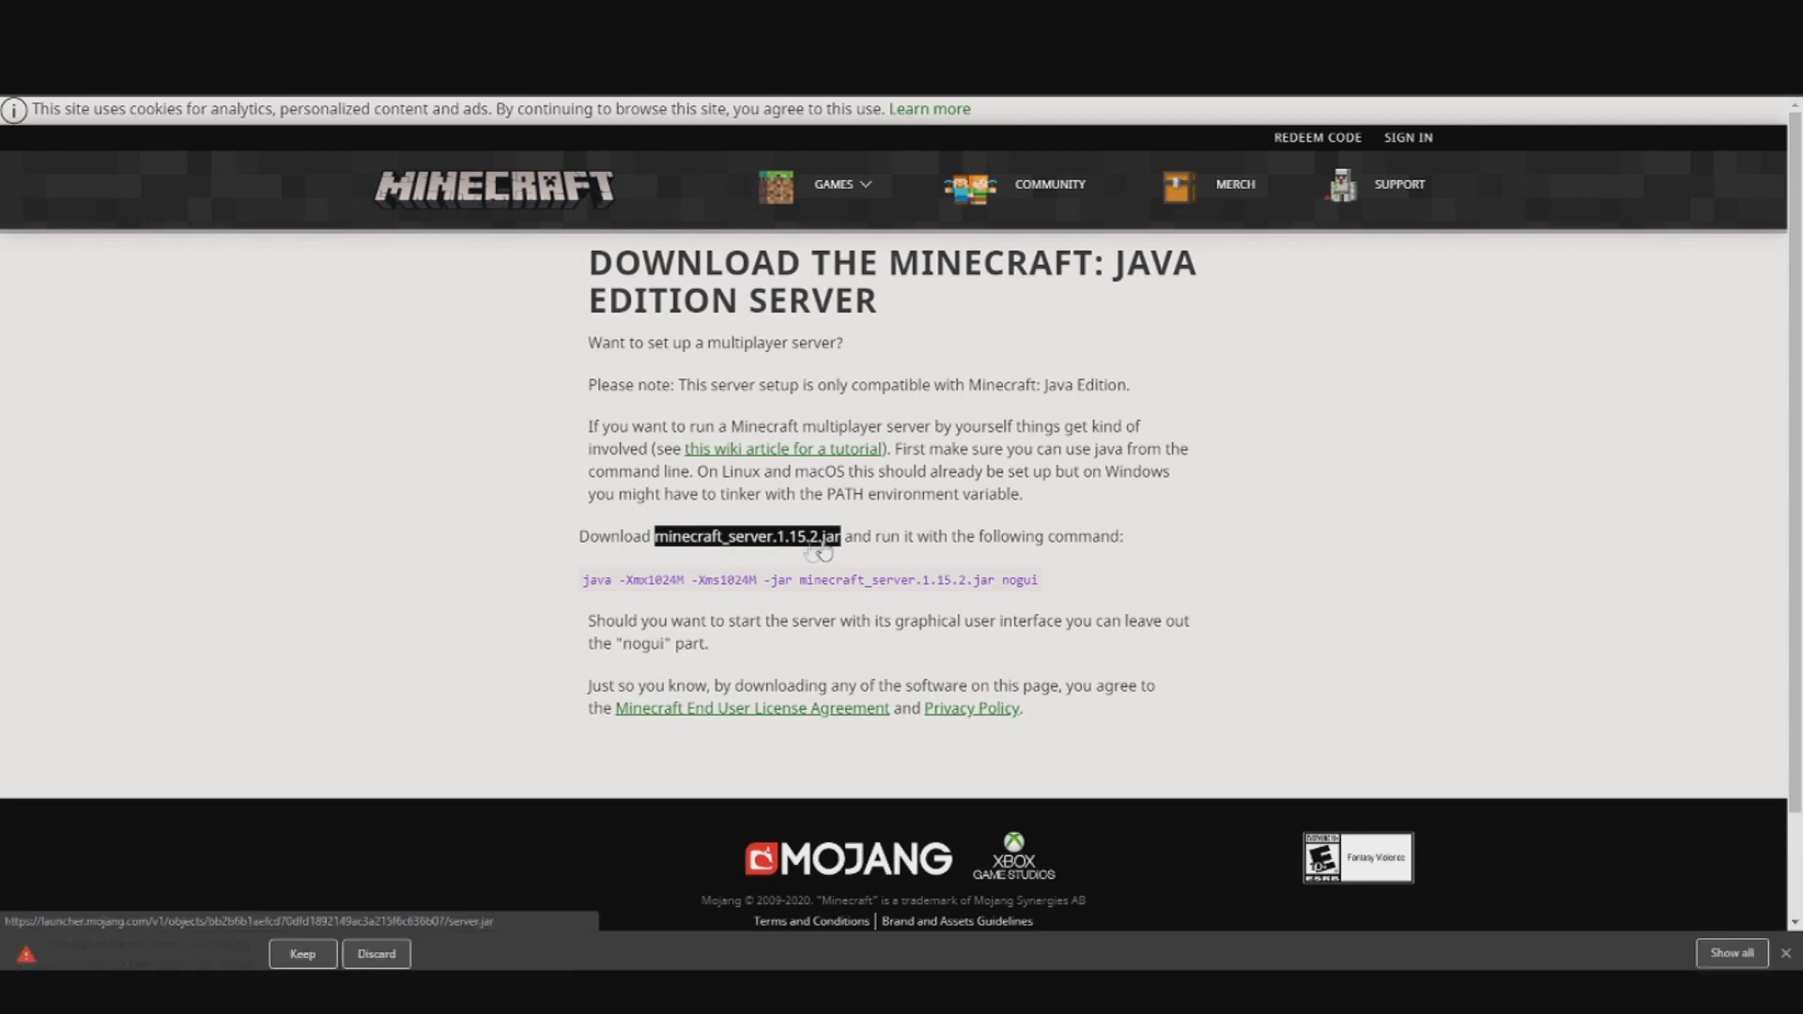
{"action": "left_click", "coordinate": [303, 956]}
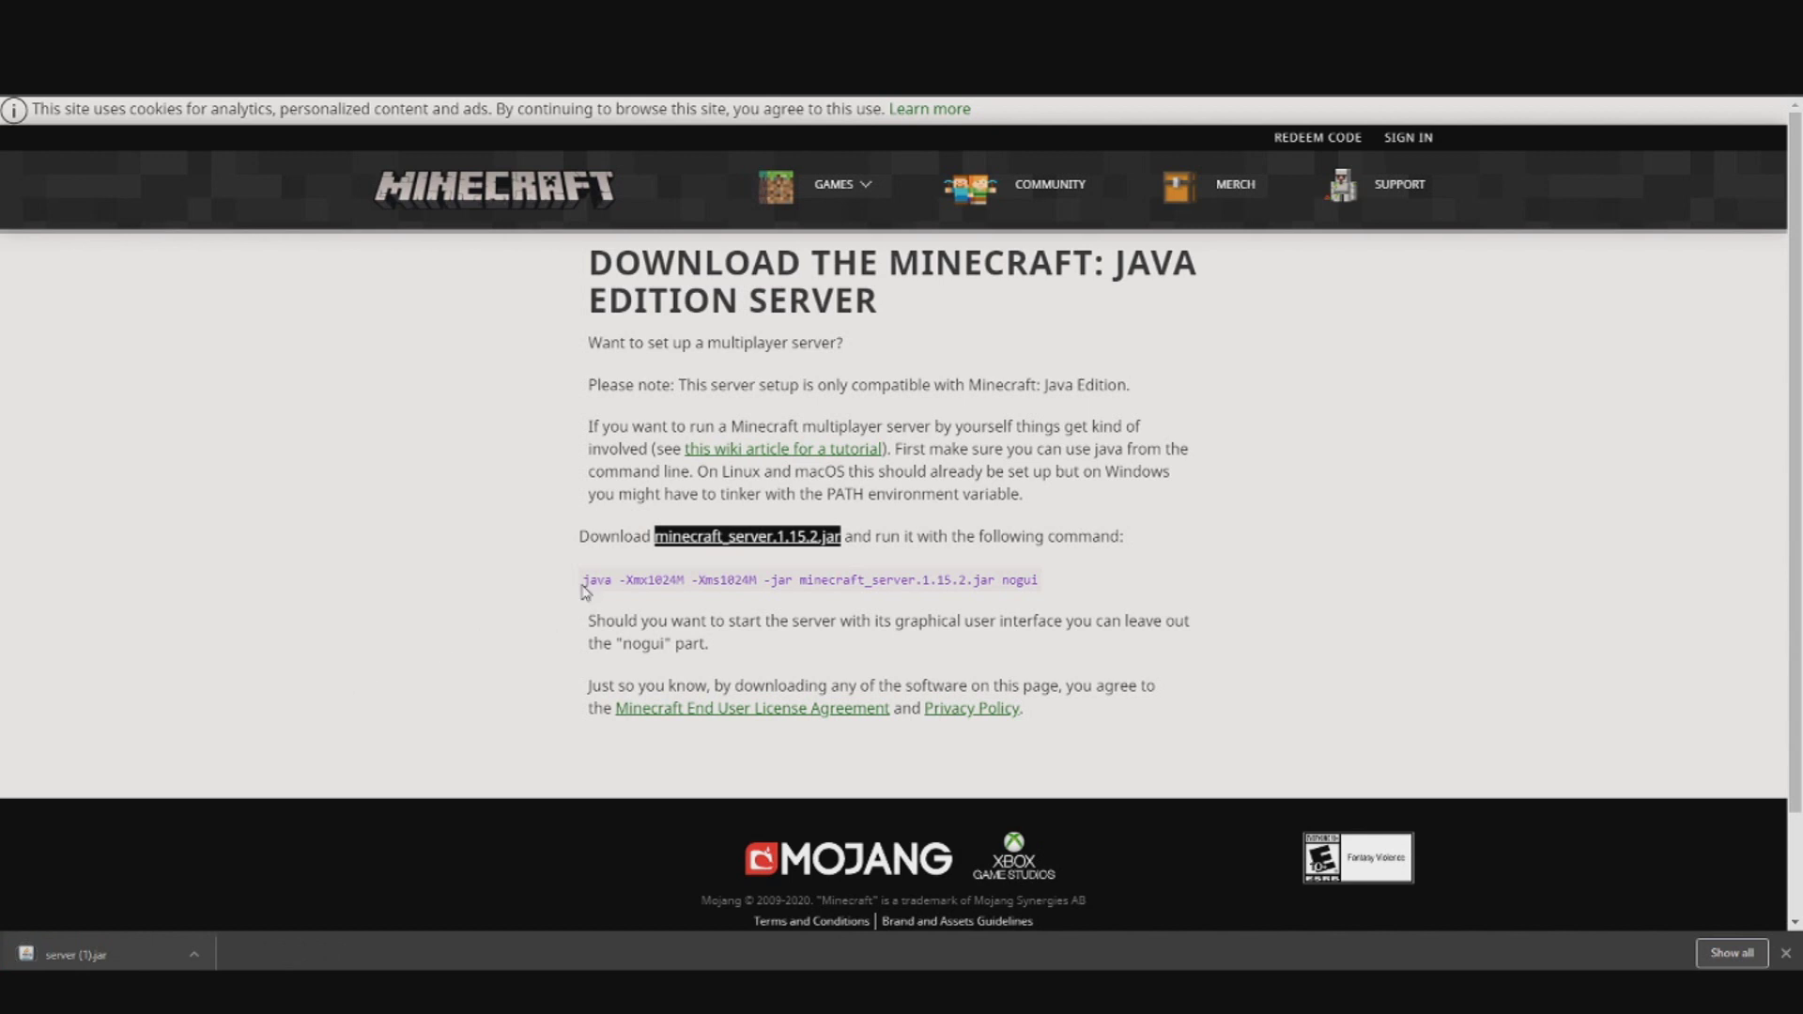
{"action": "left_click_drag", "start_coordinate": [584, 590], "coordinate": [1086, 592]}
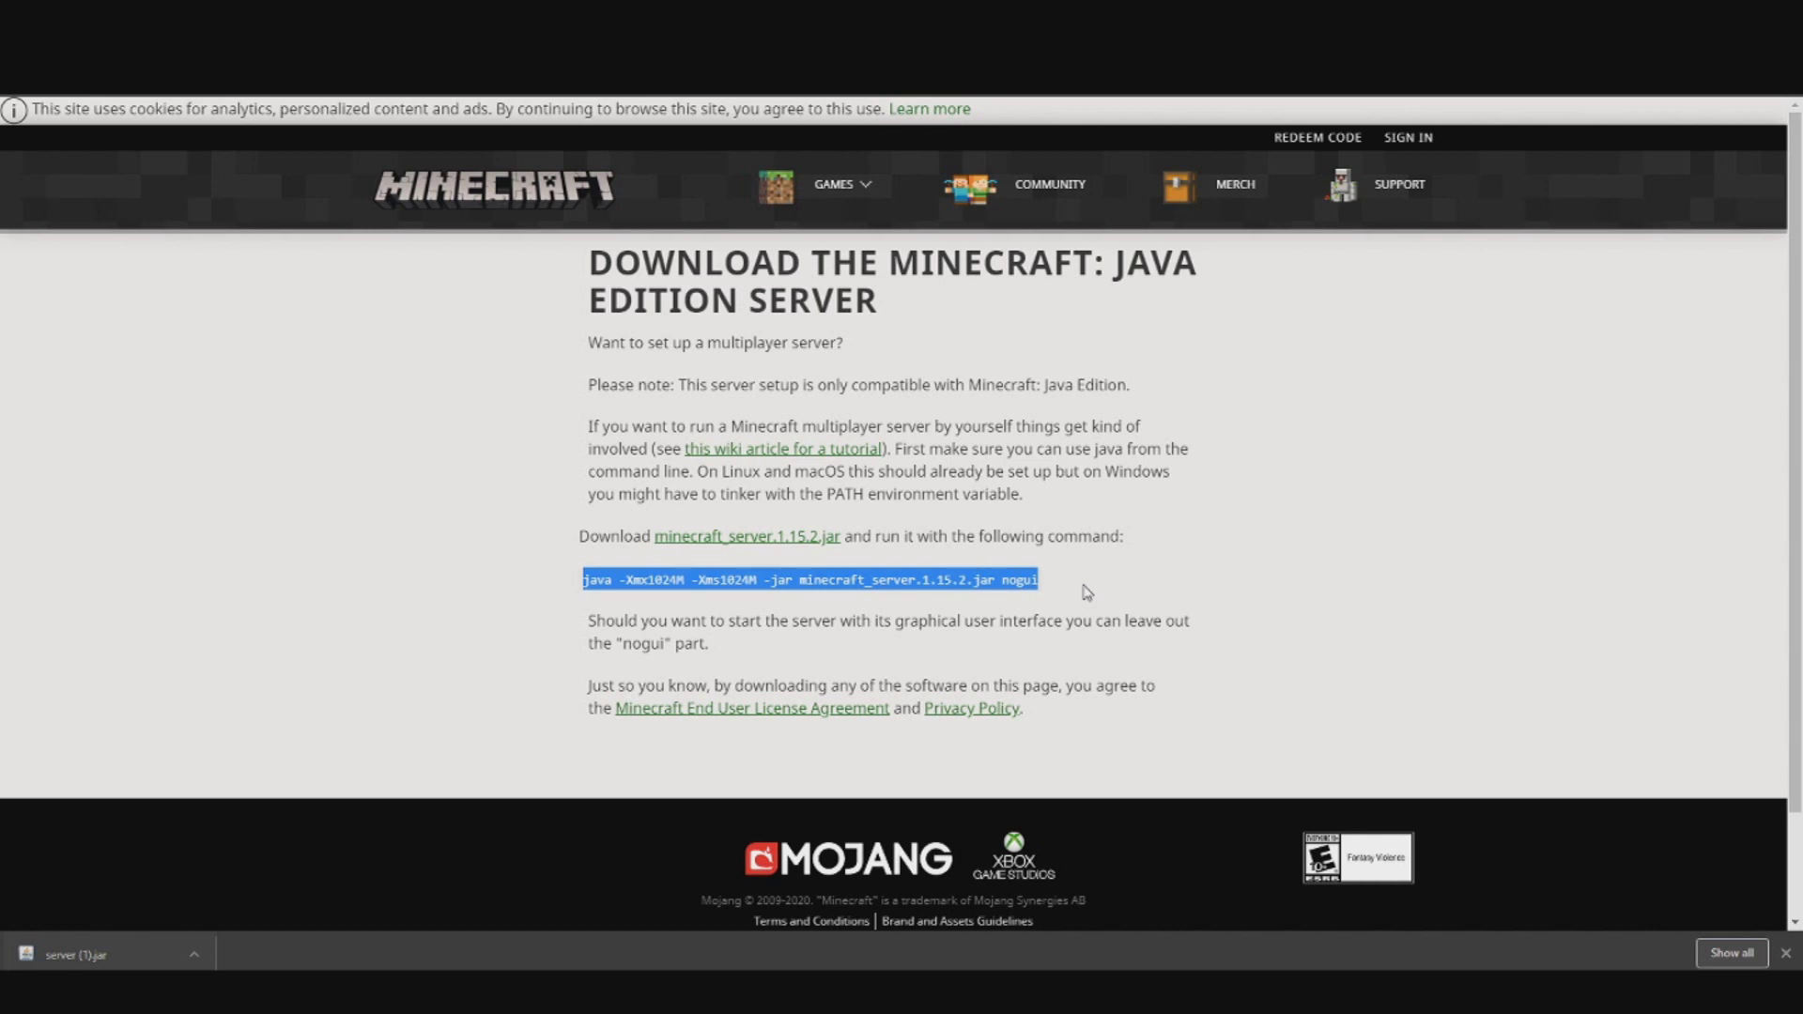
{"action": "left_click_drag", "start_coordinate": [1086, 592], "coordinate": [612, 599]}
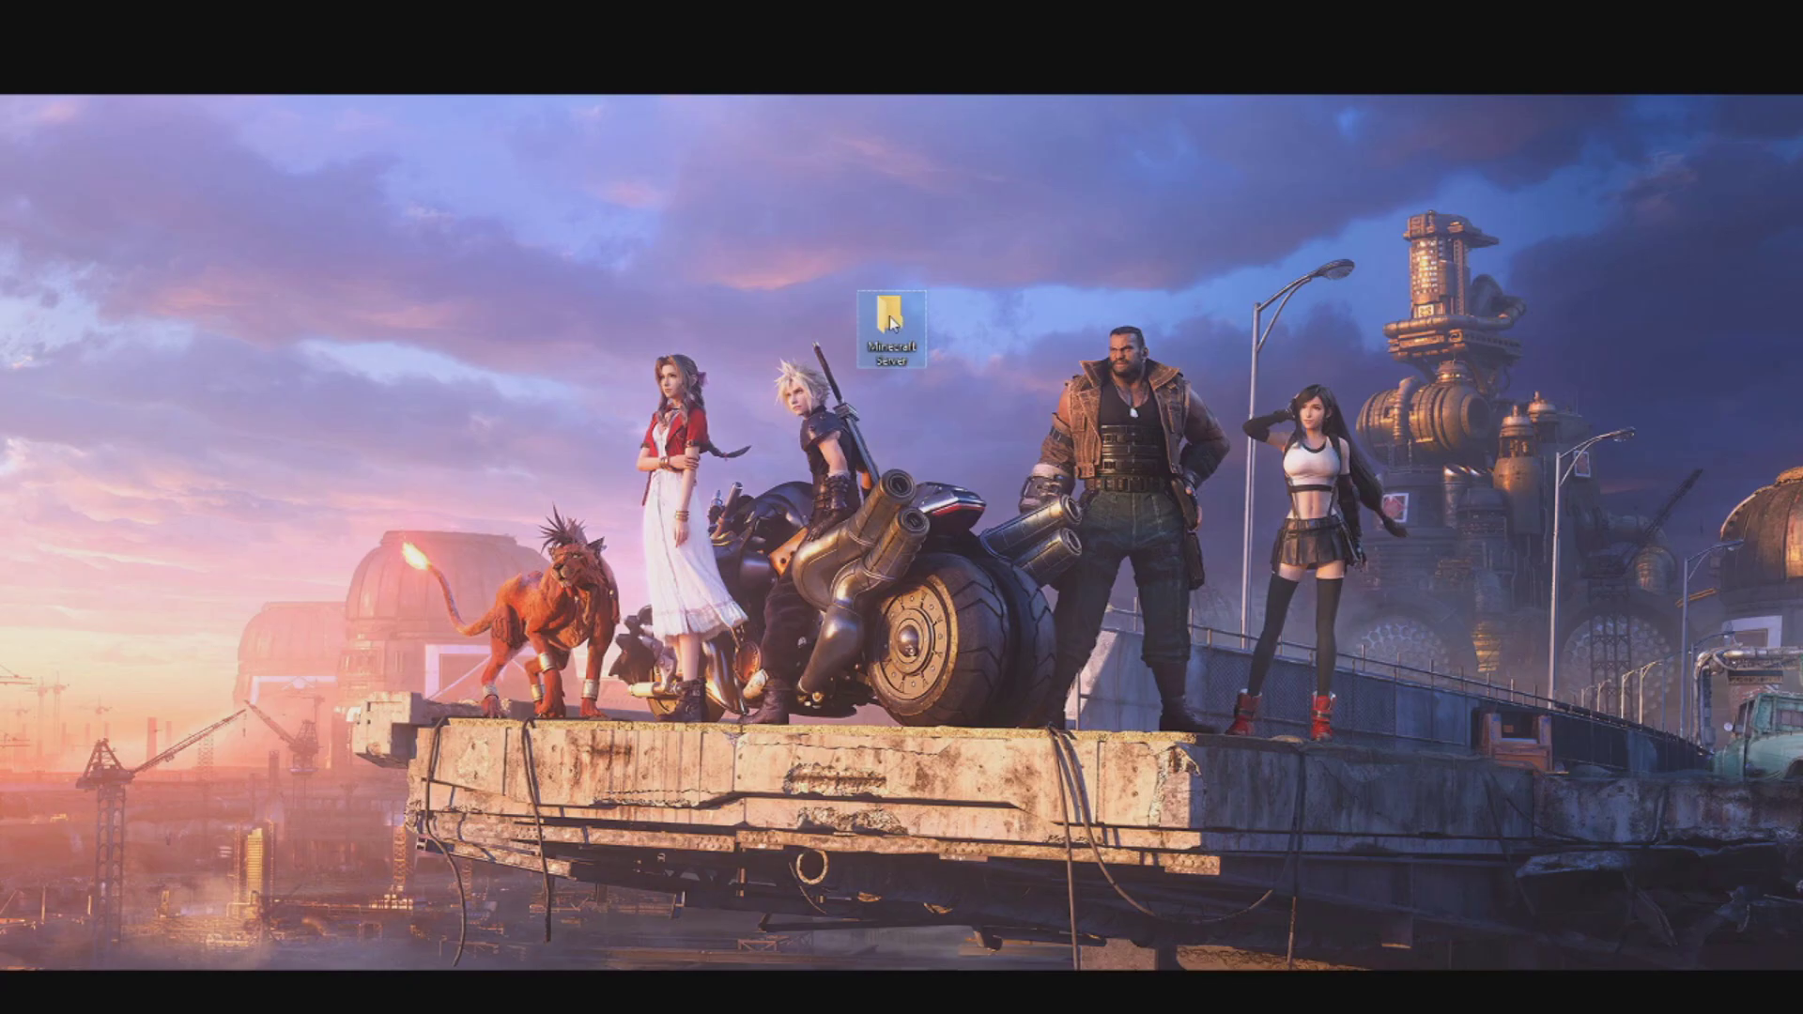
Step: Open the Minecraft Server folder on the desktop and paste the downloaded server (1).jar into it
{"action": "double_click", "coordinate": [890, 322]}
{"action": "right_click", "coordinate": [775, 418]}
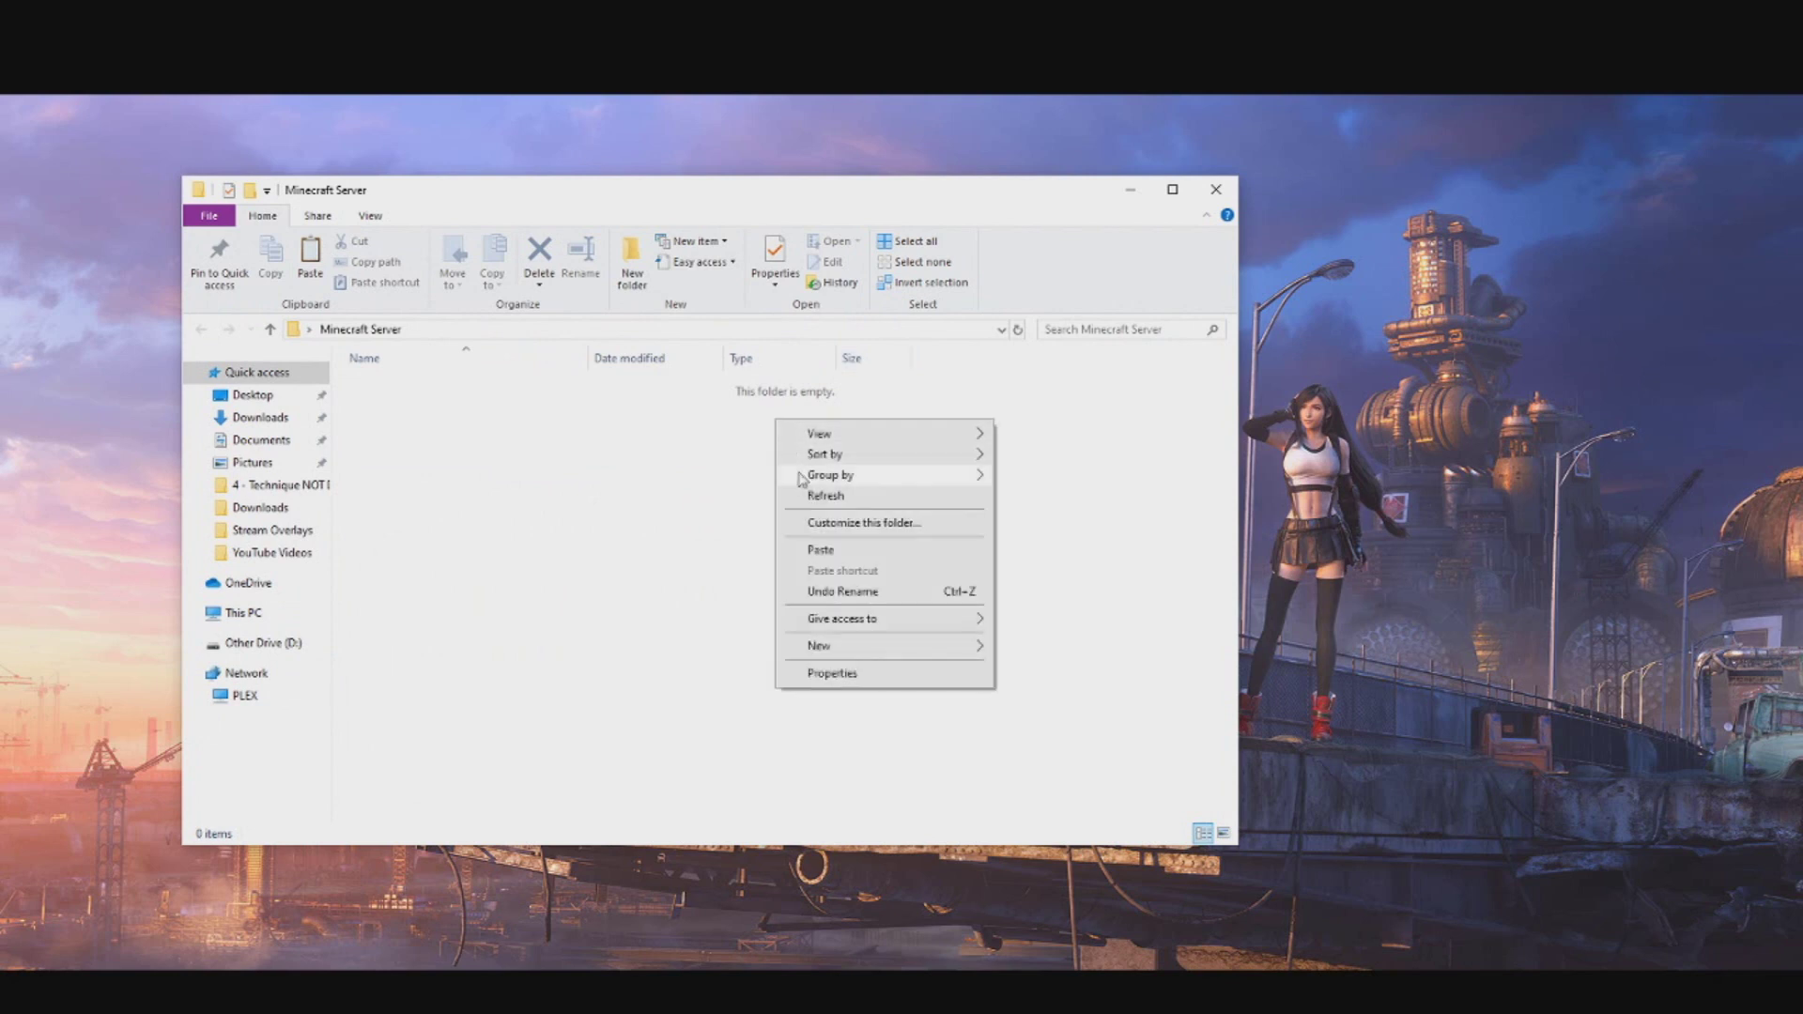
{"action": "left_click", "coordinate": [866, 554]}
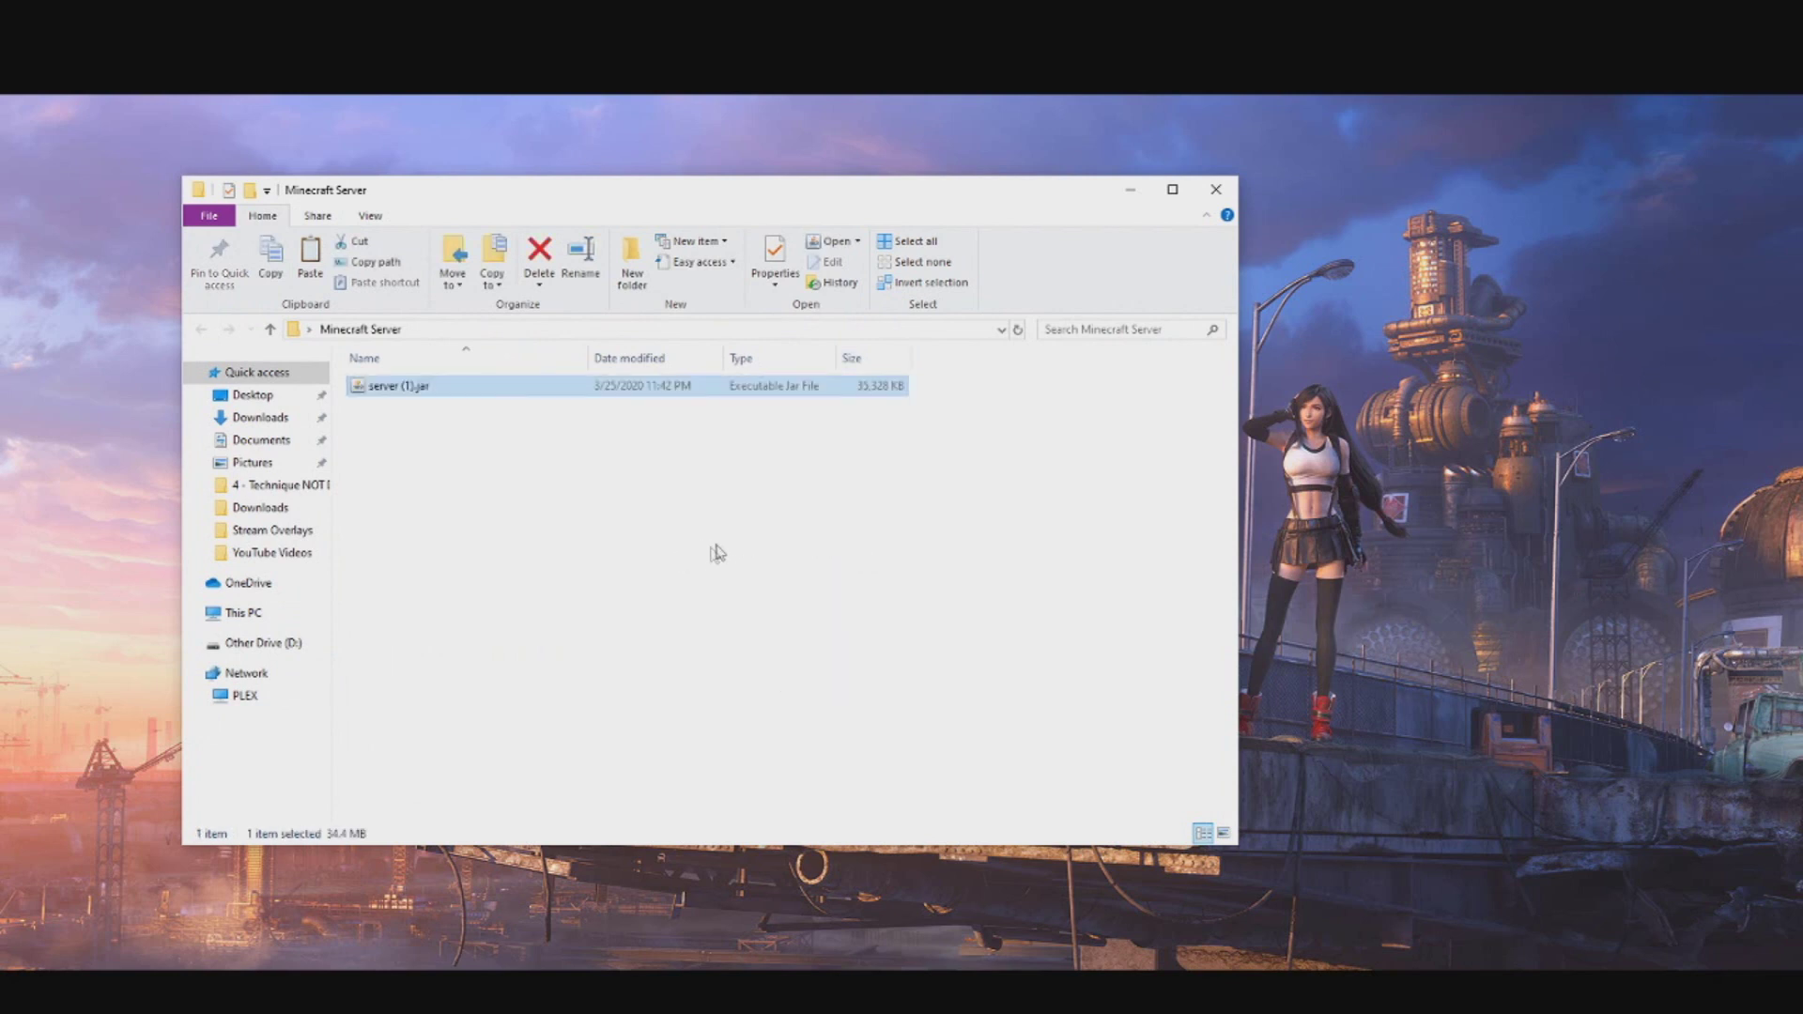
{"action": "left_click", "coordinate": [839, 548]}
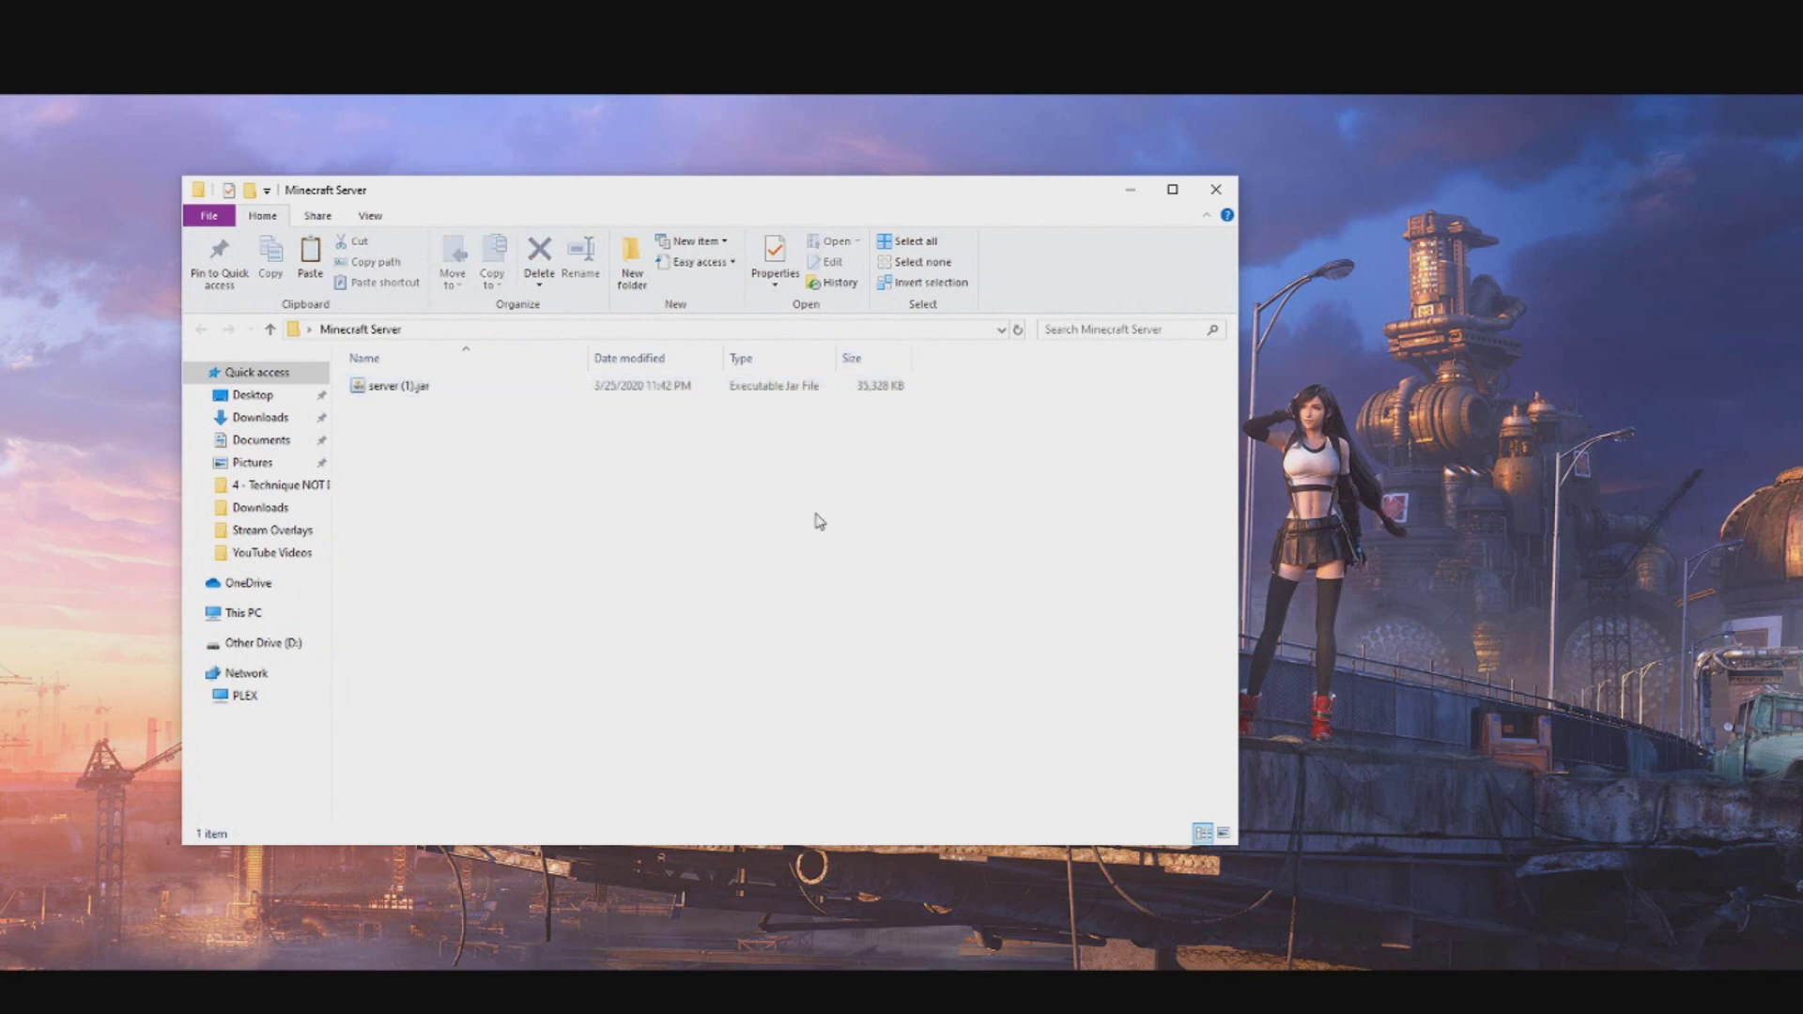
Step: Copy the file name minecraft_server.1.15.2 from the run command on the Minecraft download page in the browser
{"action": "right_click", "coordinate": [398, 387]}
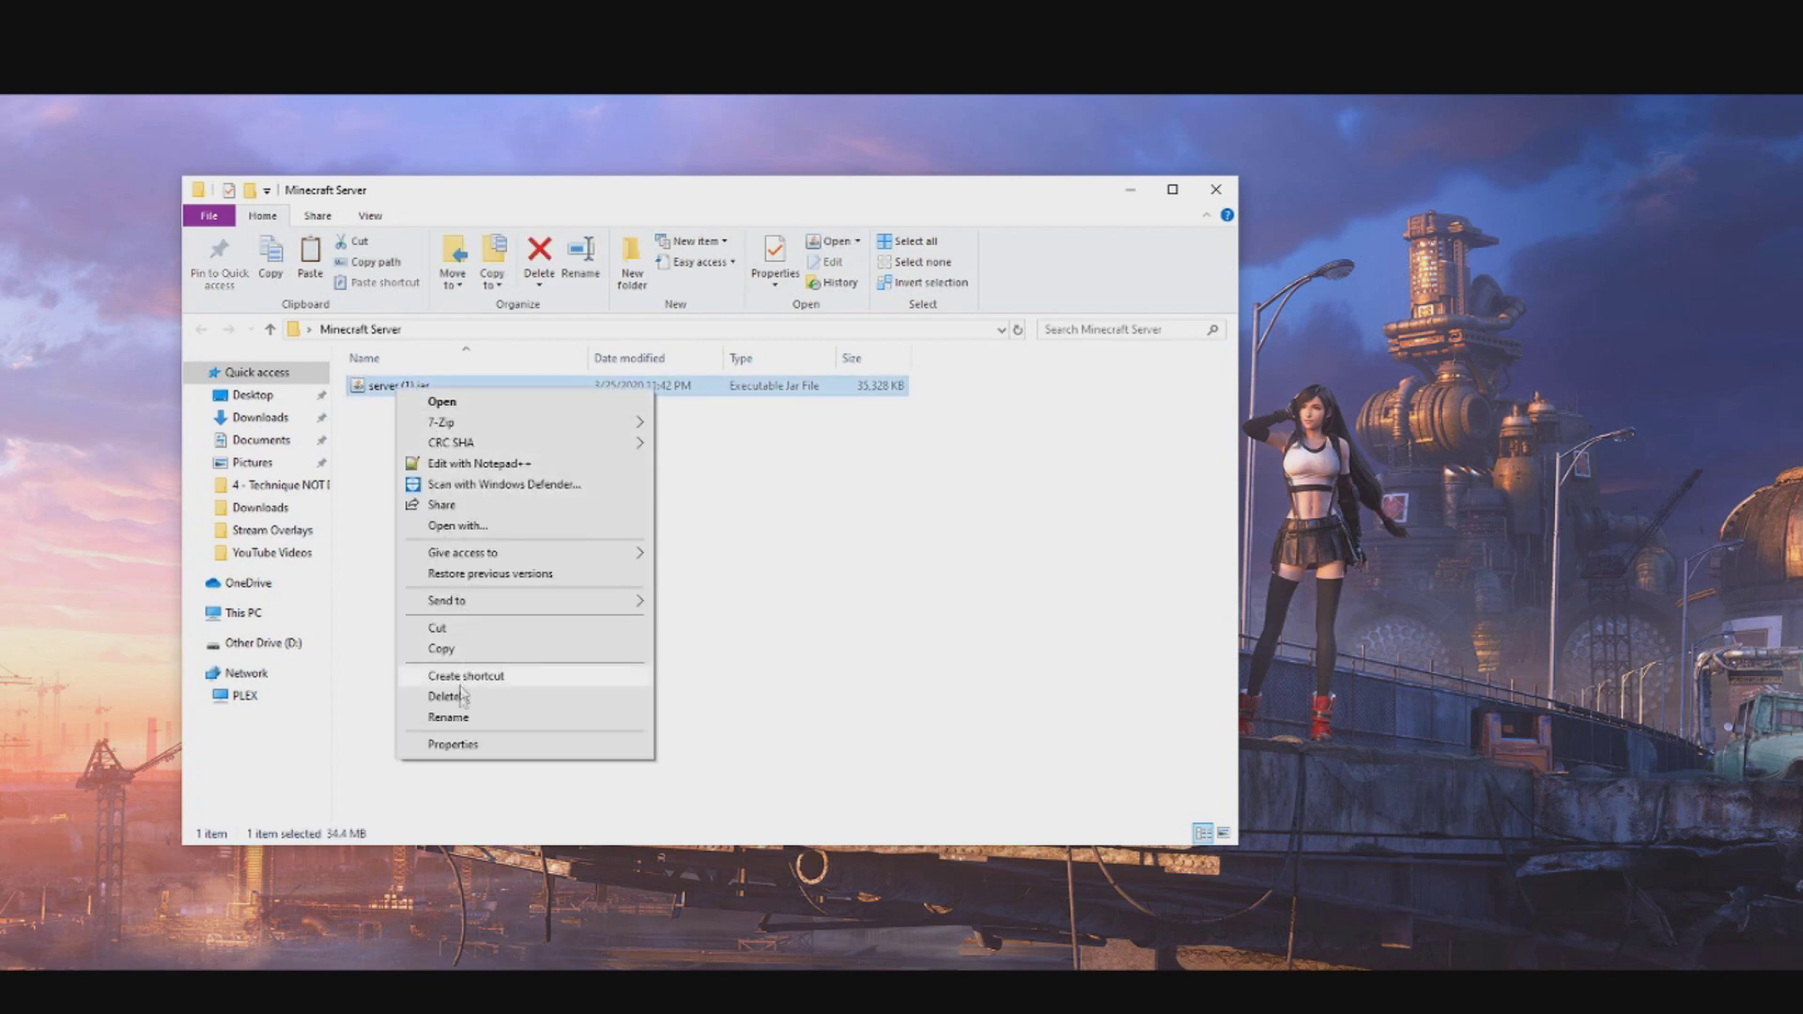
{"action": "left_click", "coordinate": [533, 991]}
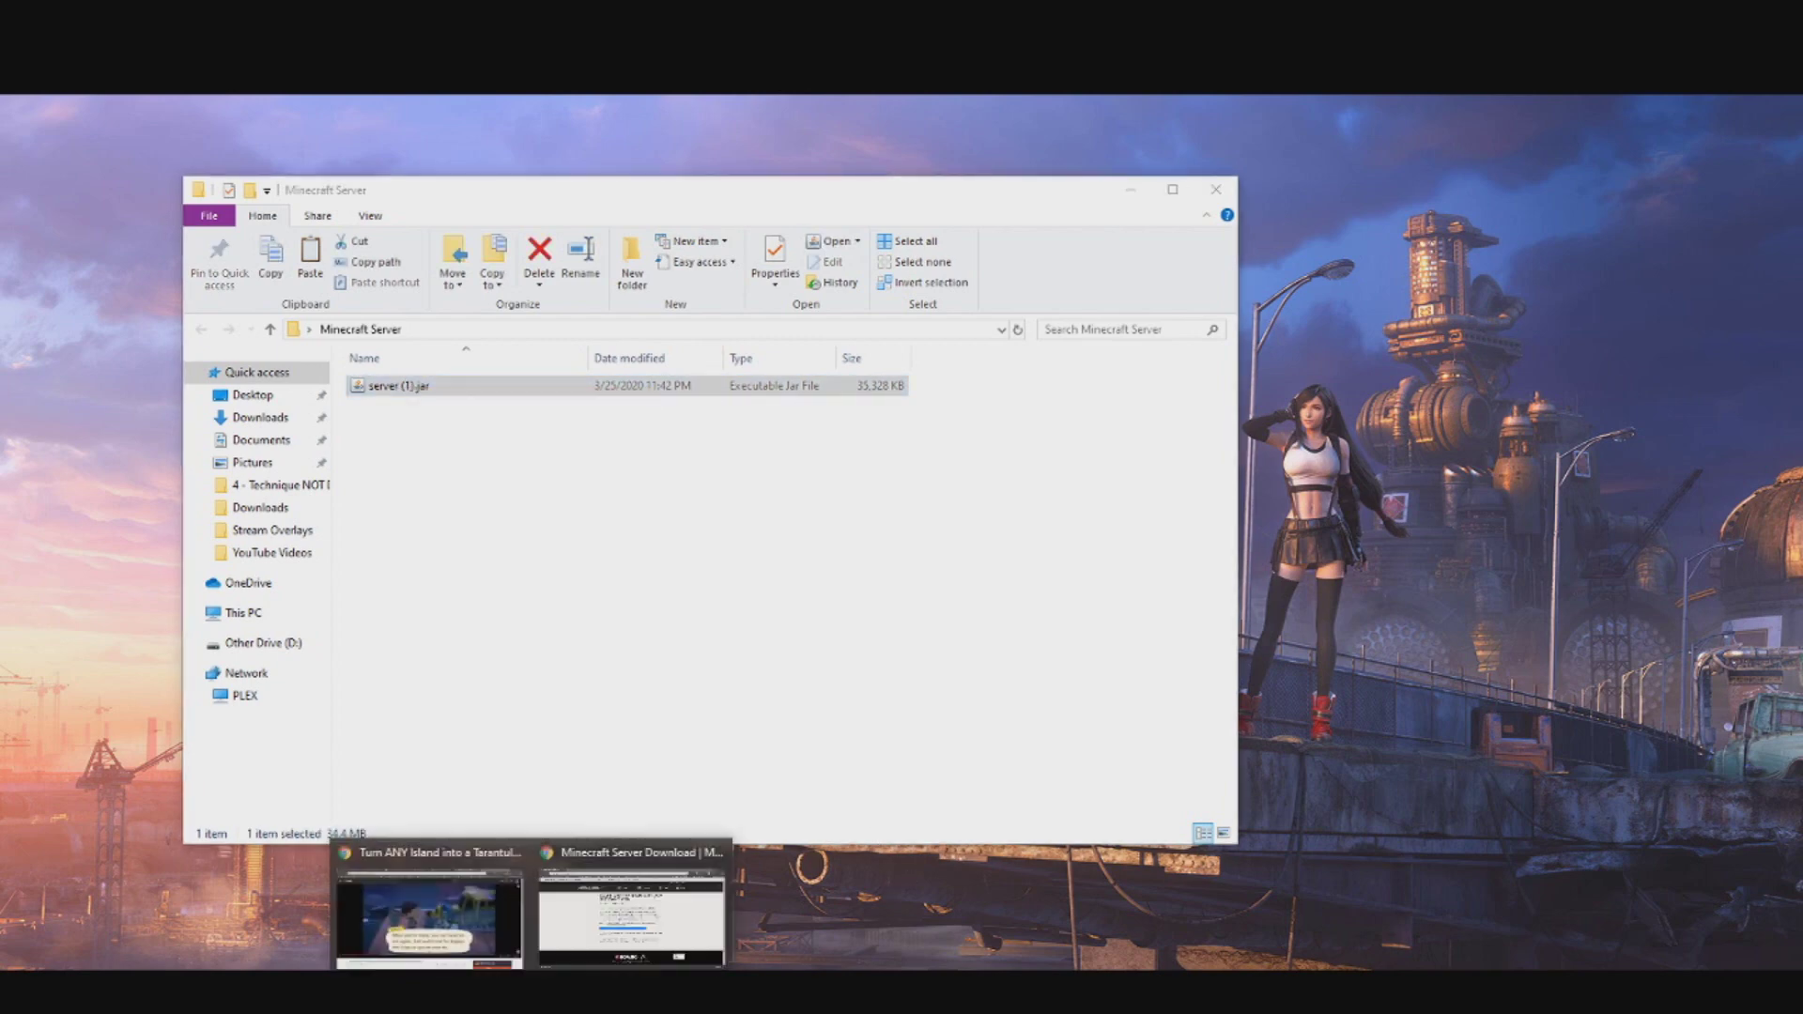
{"action": "left_click", "coordinate": [626, 944]}
{"action": "left_click", "coordinate": [815, 585]}
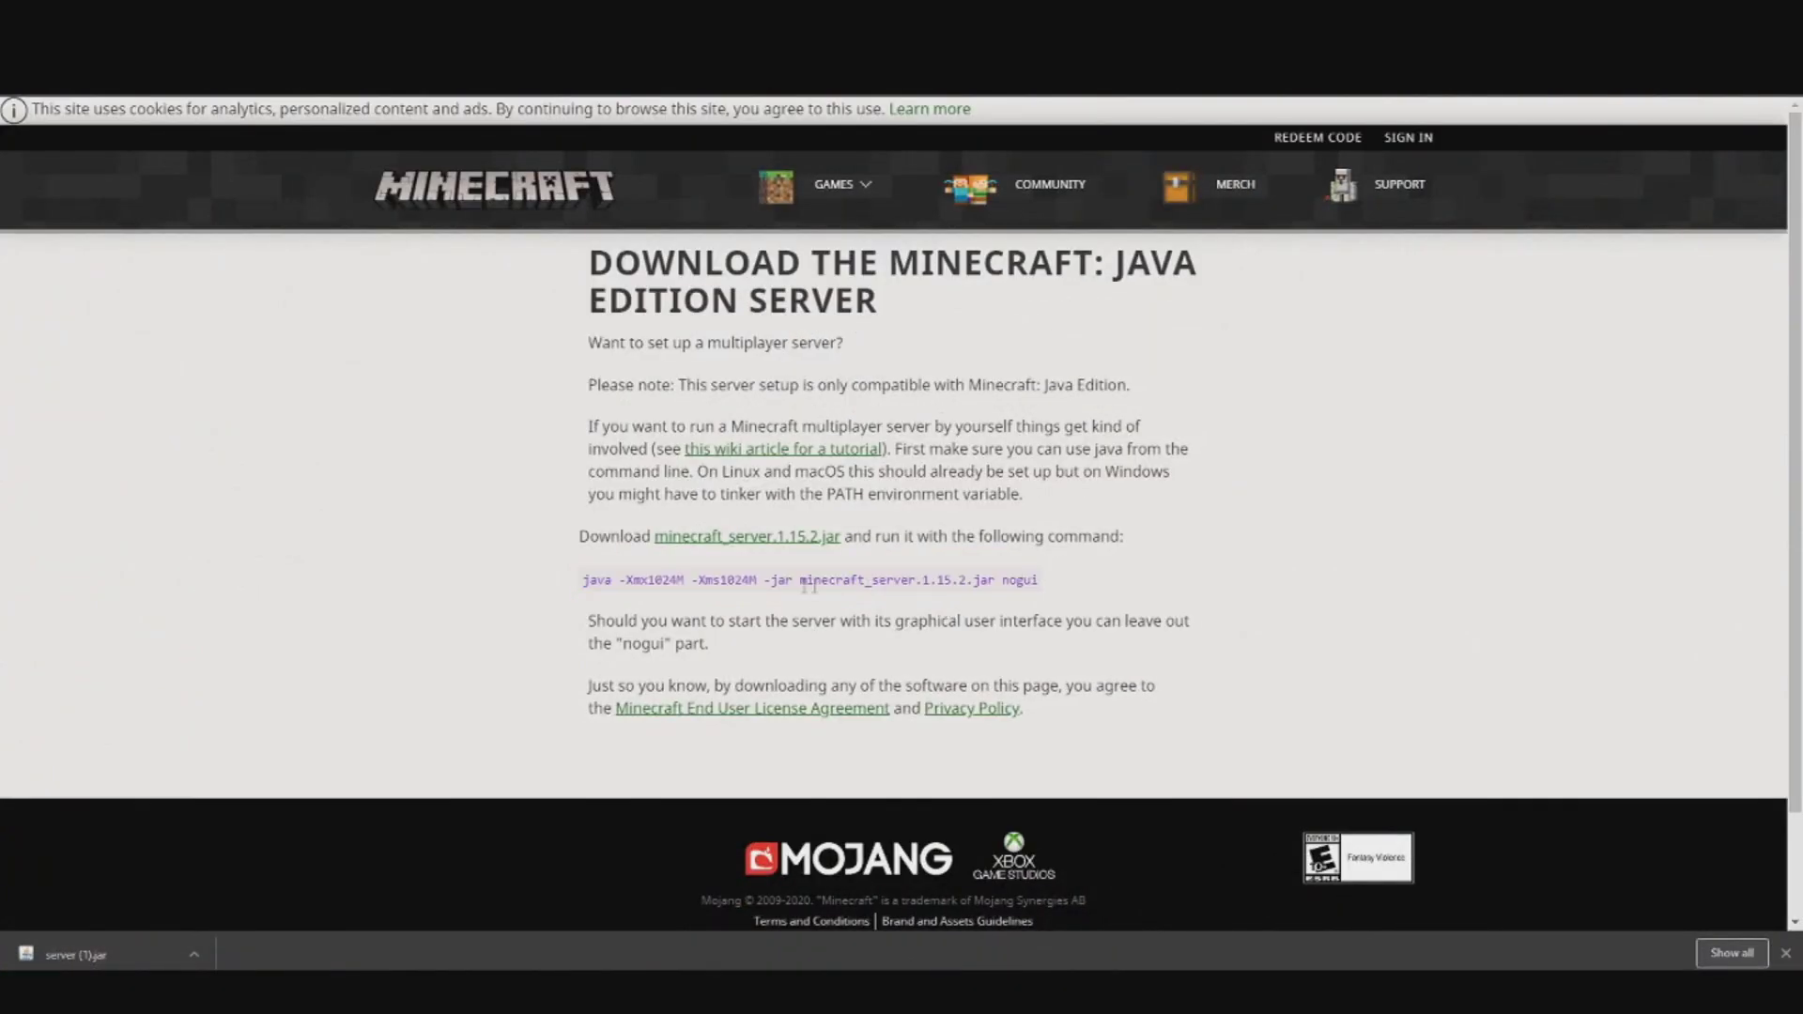
{"action": "left_click_drag", "start_coordinate": [799, 583], "coordinate": [971, 586]}
{"action": "key", "text": "ctrl+c"}
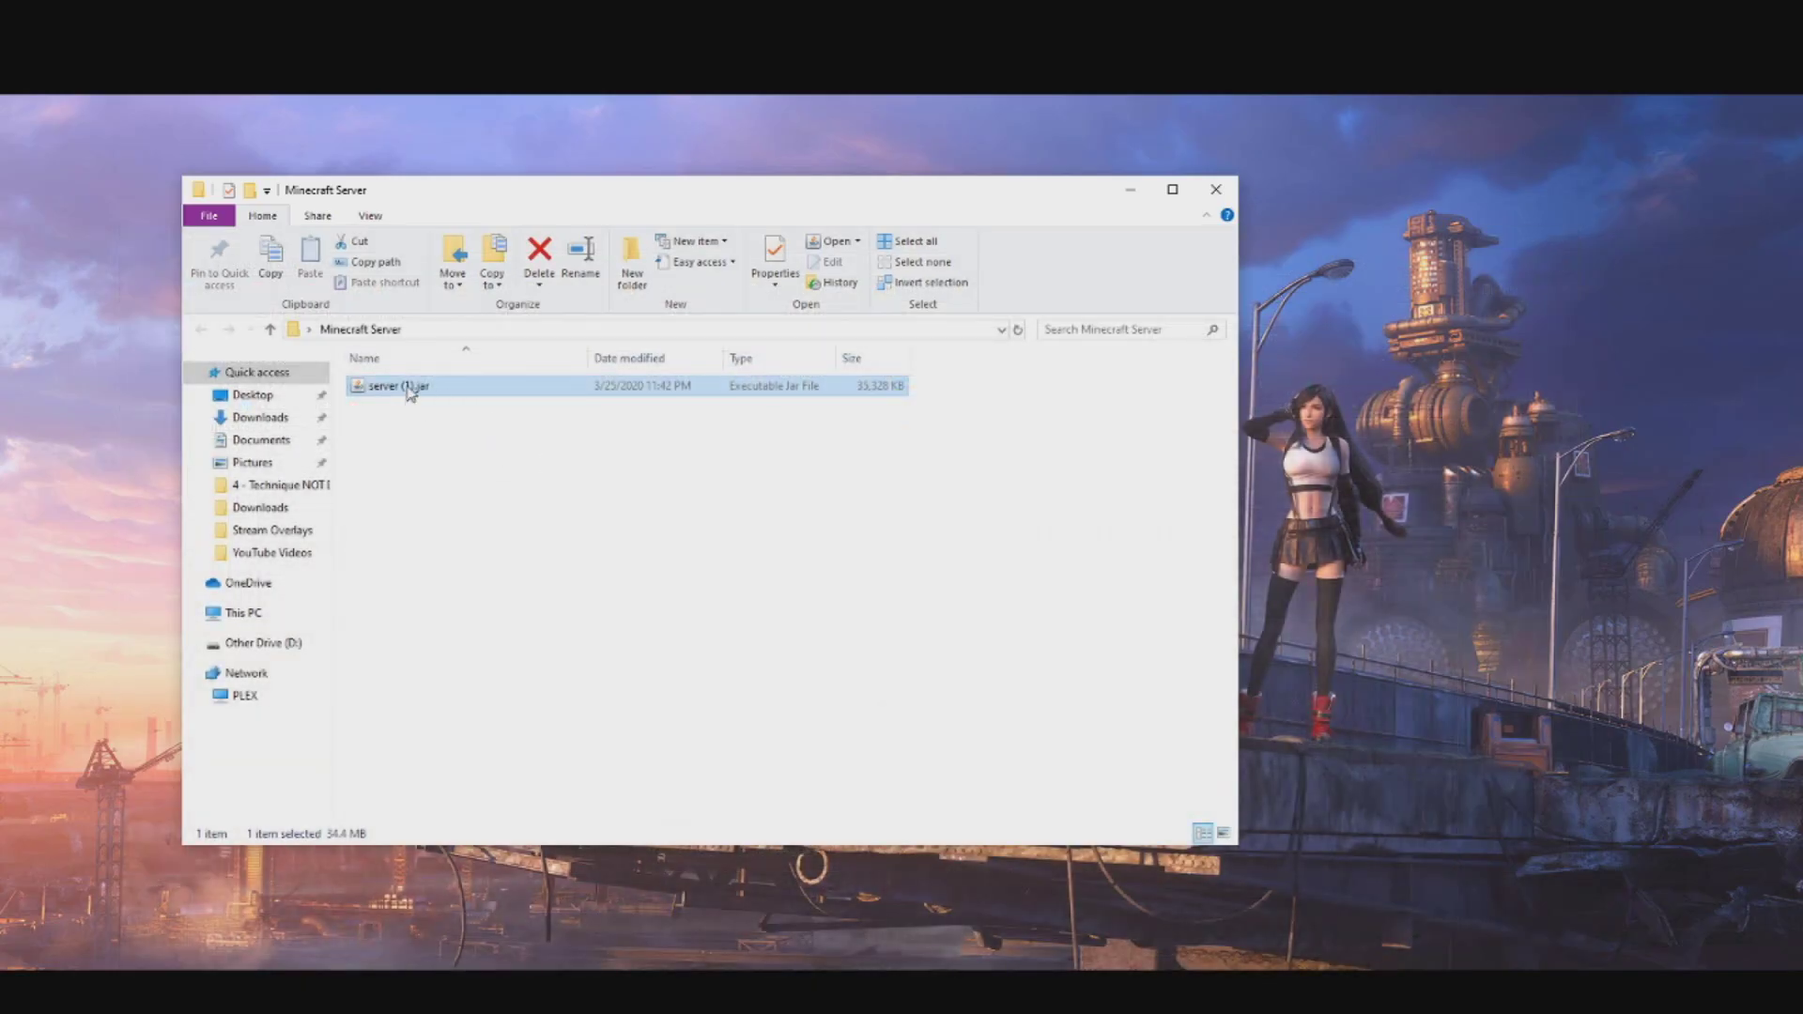
Step: Rename server (1).jar in the Minecraft Server folder to minecraft_server.1.15.2.jar and run it
{"action": "right_click", "coordinate": [410, 387]}
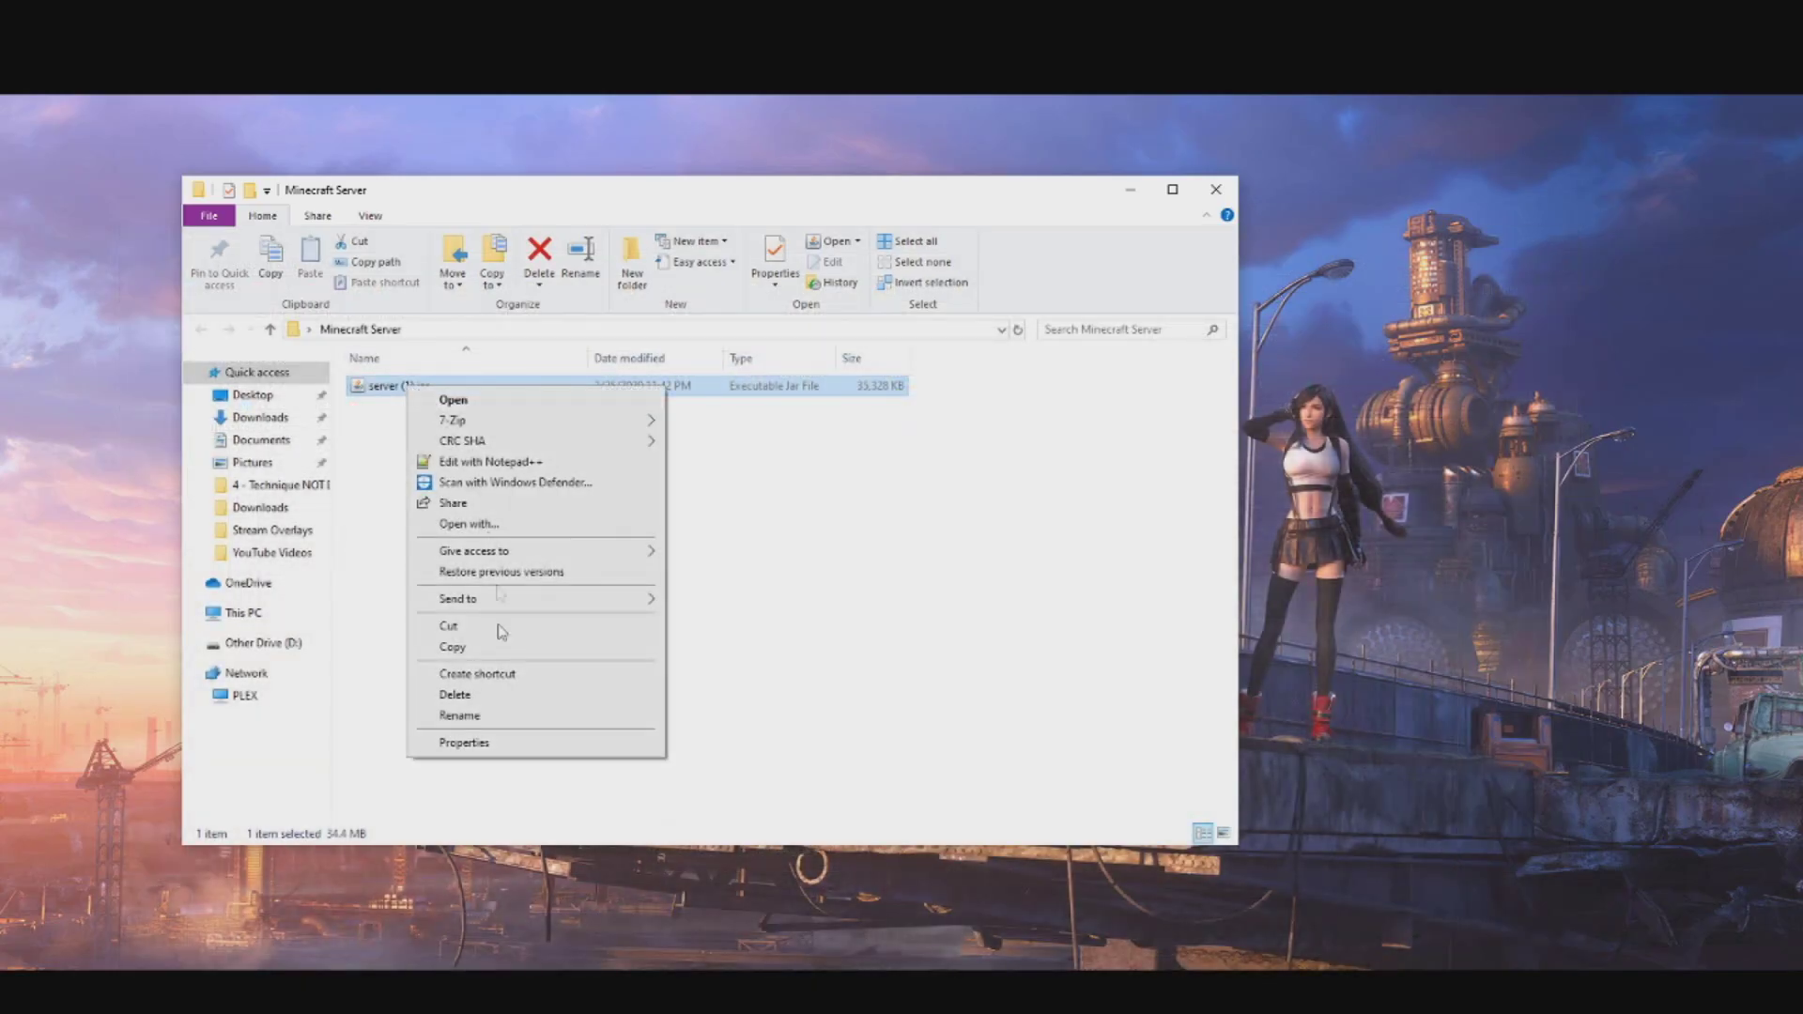
{"action": "left_click", "coordinate": [481, 713]}
{"action": "key", "text": "ctrl+v"}
{"action": "key", "text": "Return"}
{"action": "left_click", "coordinate": [522, 498]}
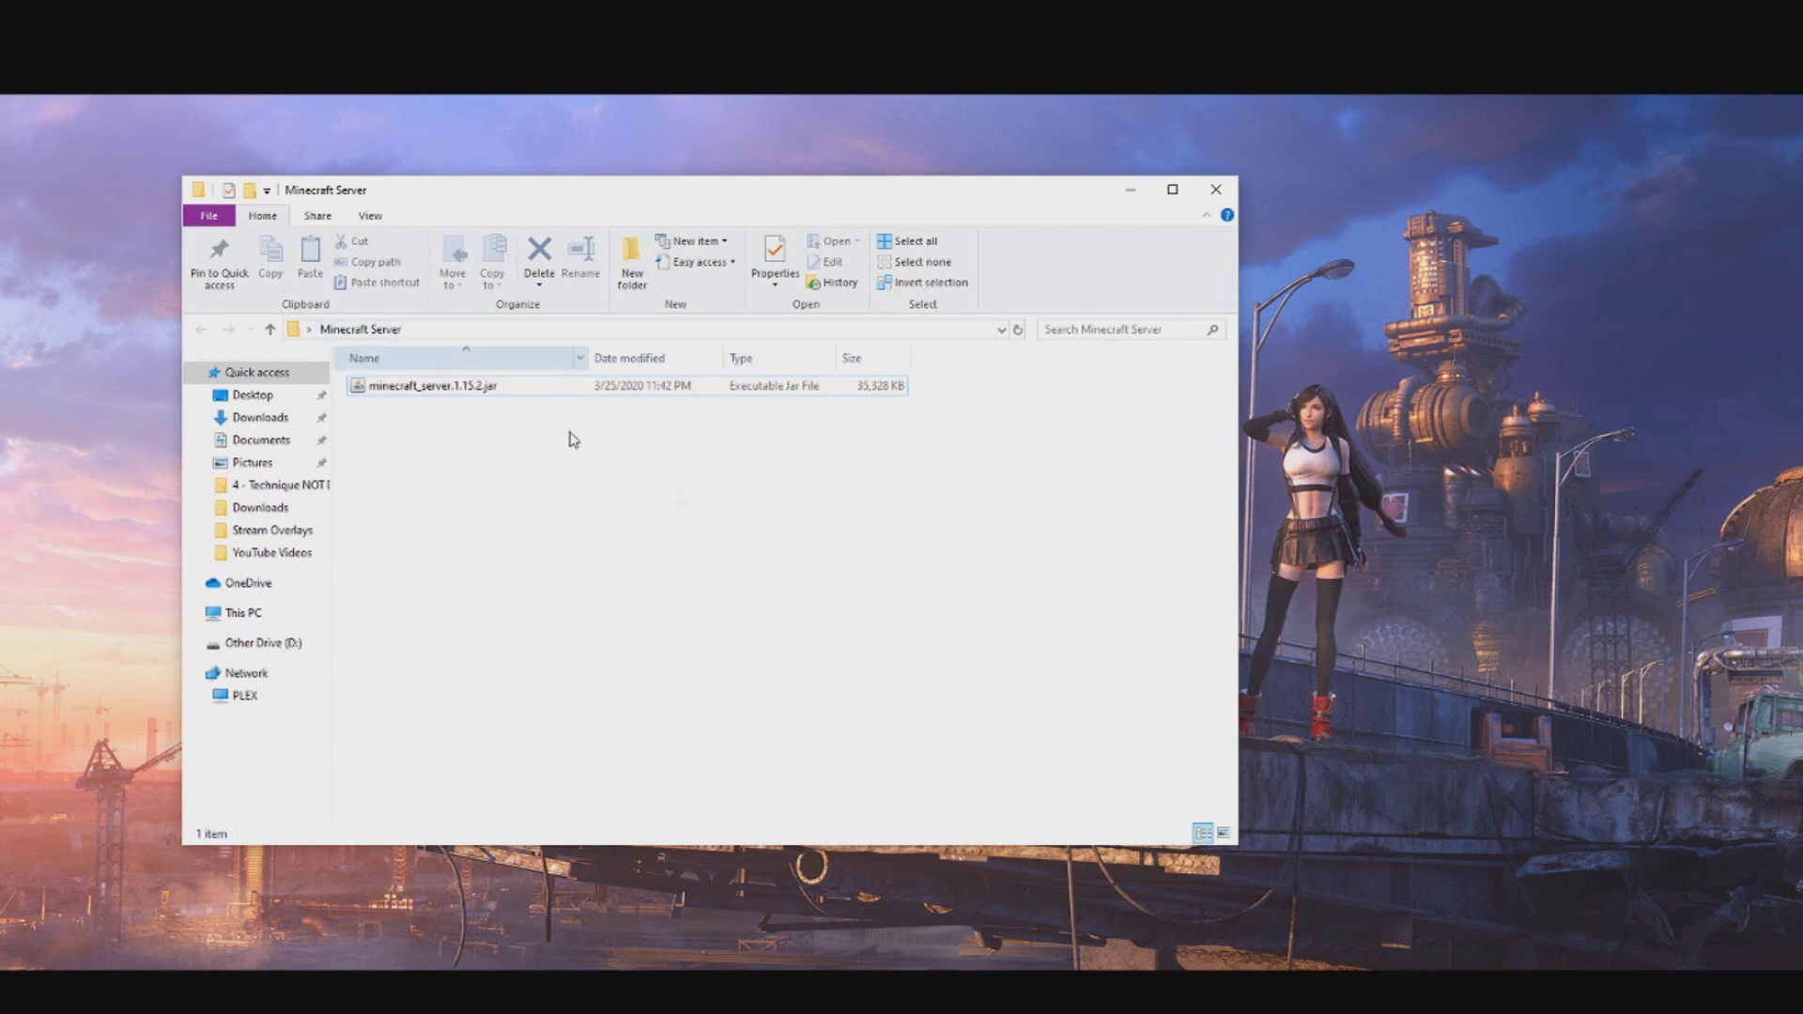
{"action": "left_click", "coordinate": [418, 392]}
{"action": "double_click", "coordinate": [418, 391]}
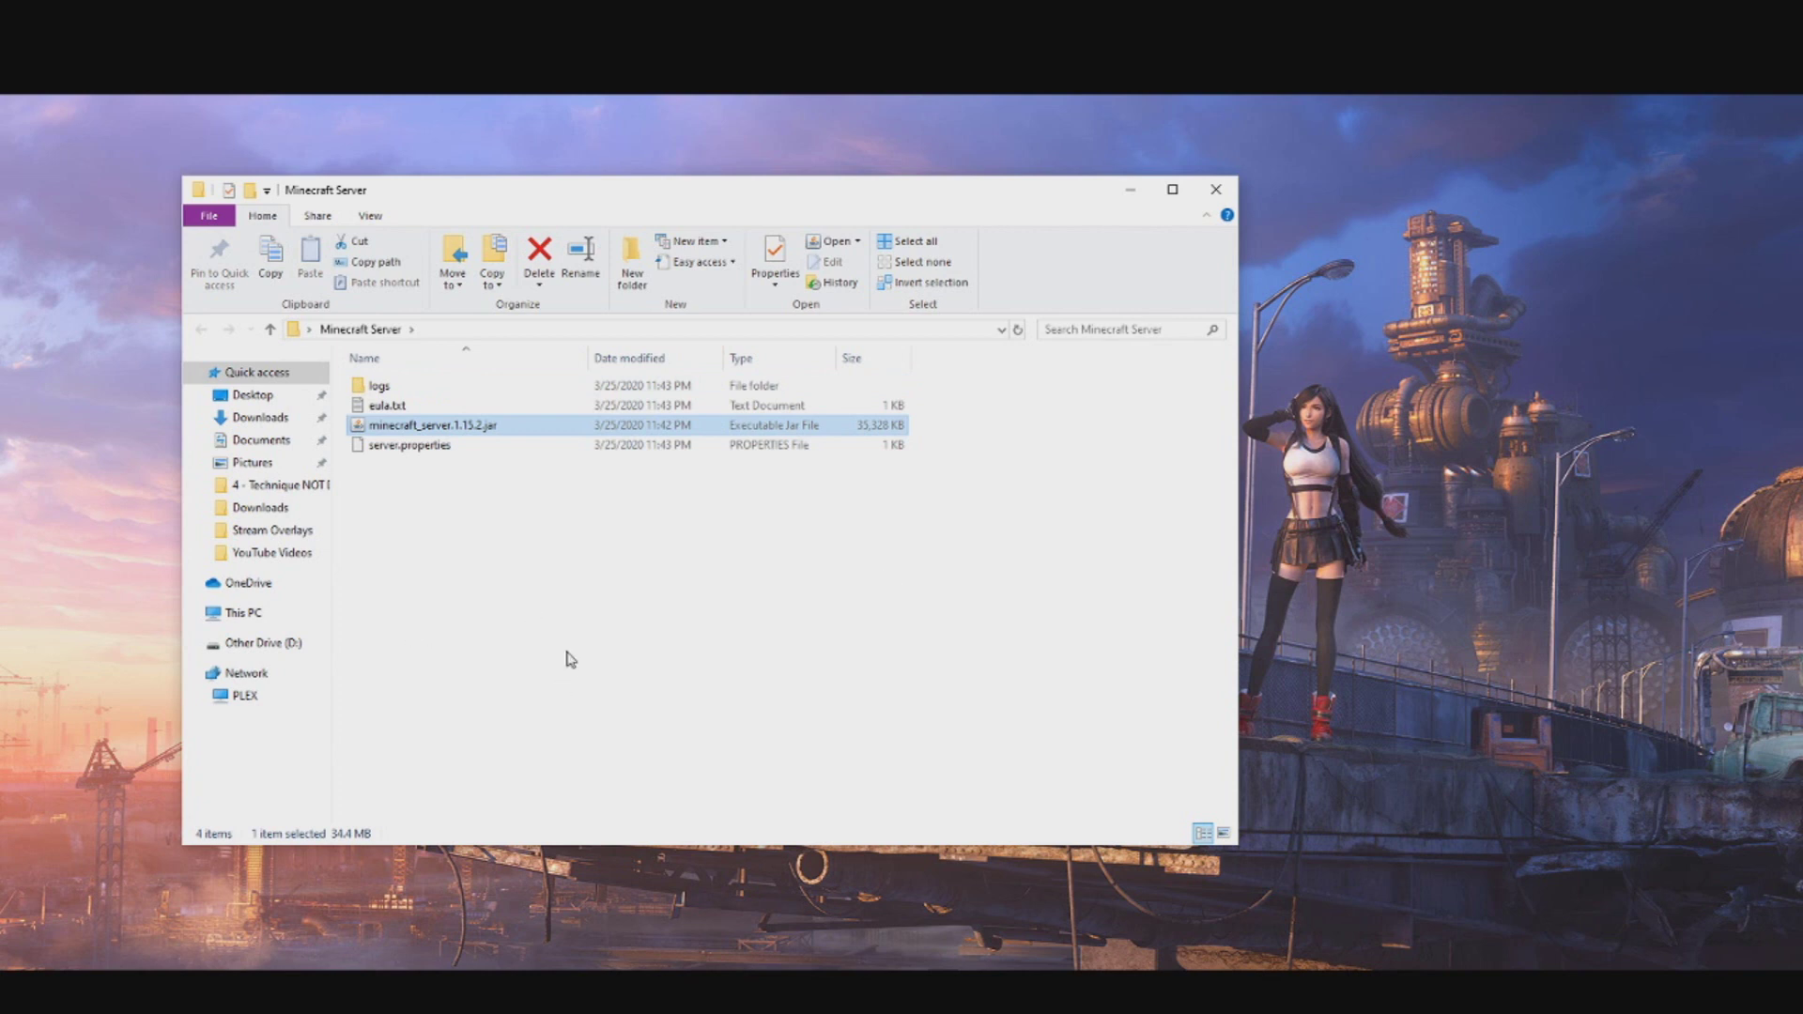
Step: Set eula to true in eula.txt, then save and close the file
{"action": "double_click", "coordinate": [398, 409]}
{"action": "left_click", "coordinate": [942, 331]}
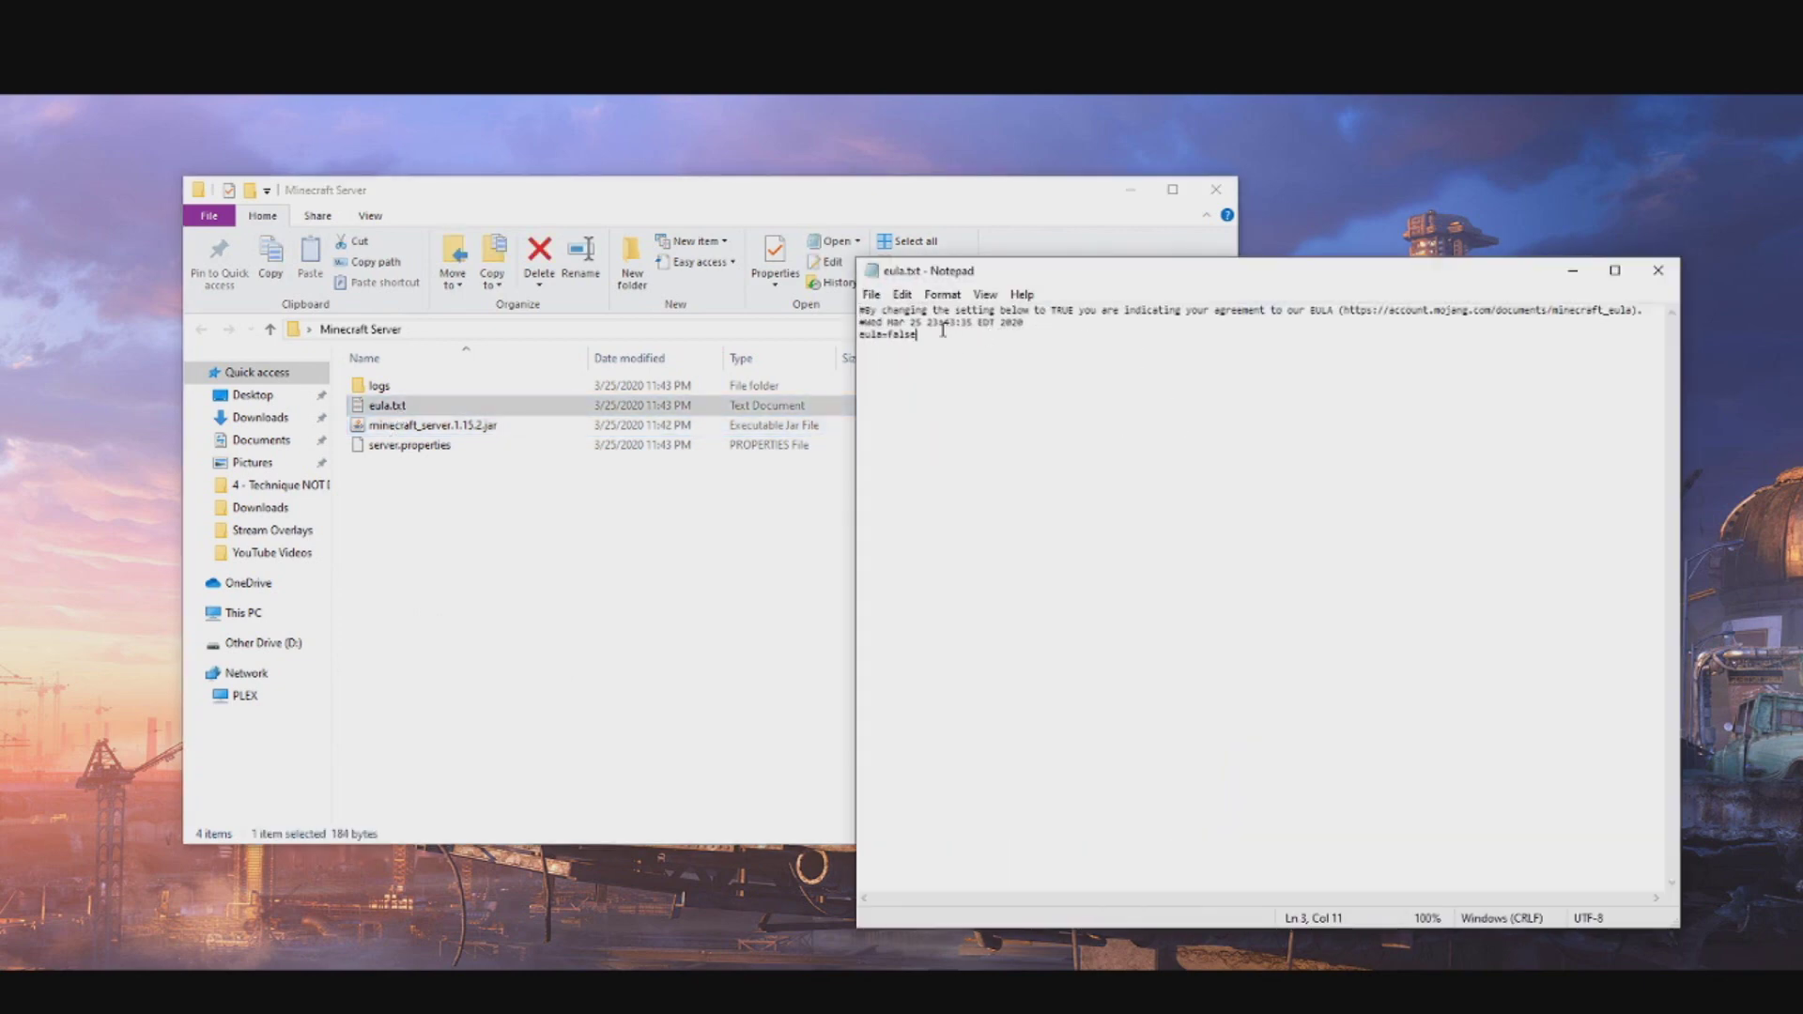
{"action": "key", "text": "BackSpace"}
{"action": "key", "text": "BackSpace"}
{"action": "key", "text": "BackSpace"}
{"action": "key", "text": "BackSpace"}
{"action": "key", "text": "BackSpace"}
{"action": "type", "text": "trtu"}
{"action": "key", "text": "BackSpace"}
{"action": "key", "text": "BackSpace"}
{"action": "type", "text": "ue"}
{"action": "left_click", "coordinate": [870, 296]}
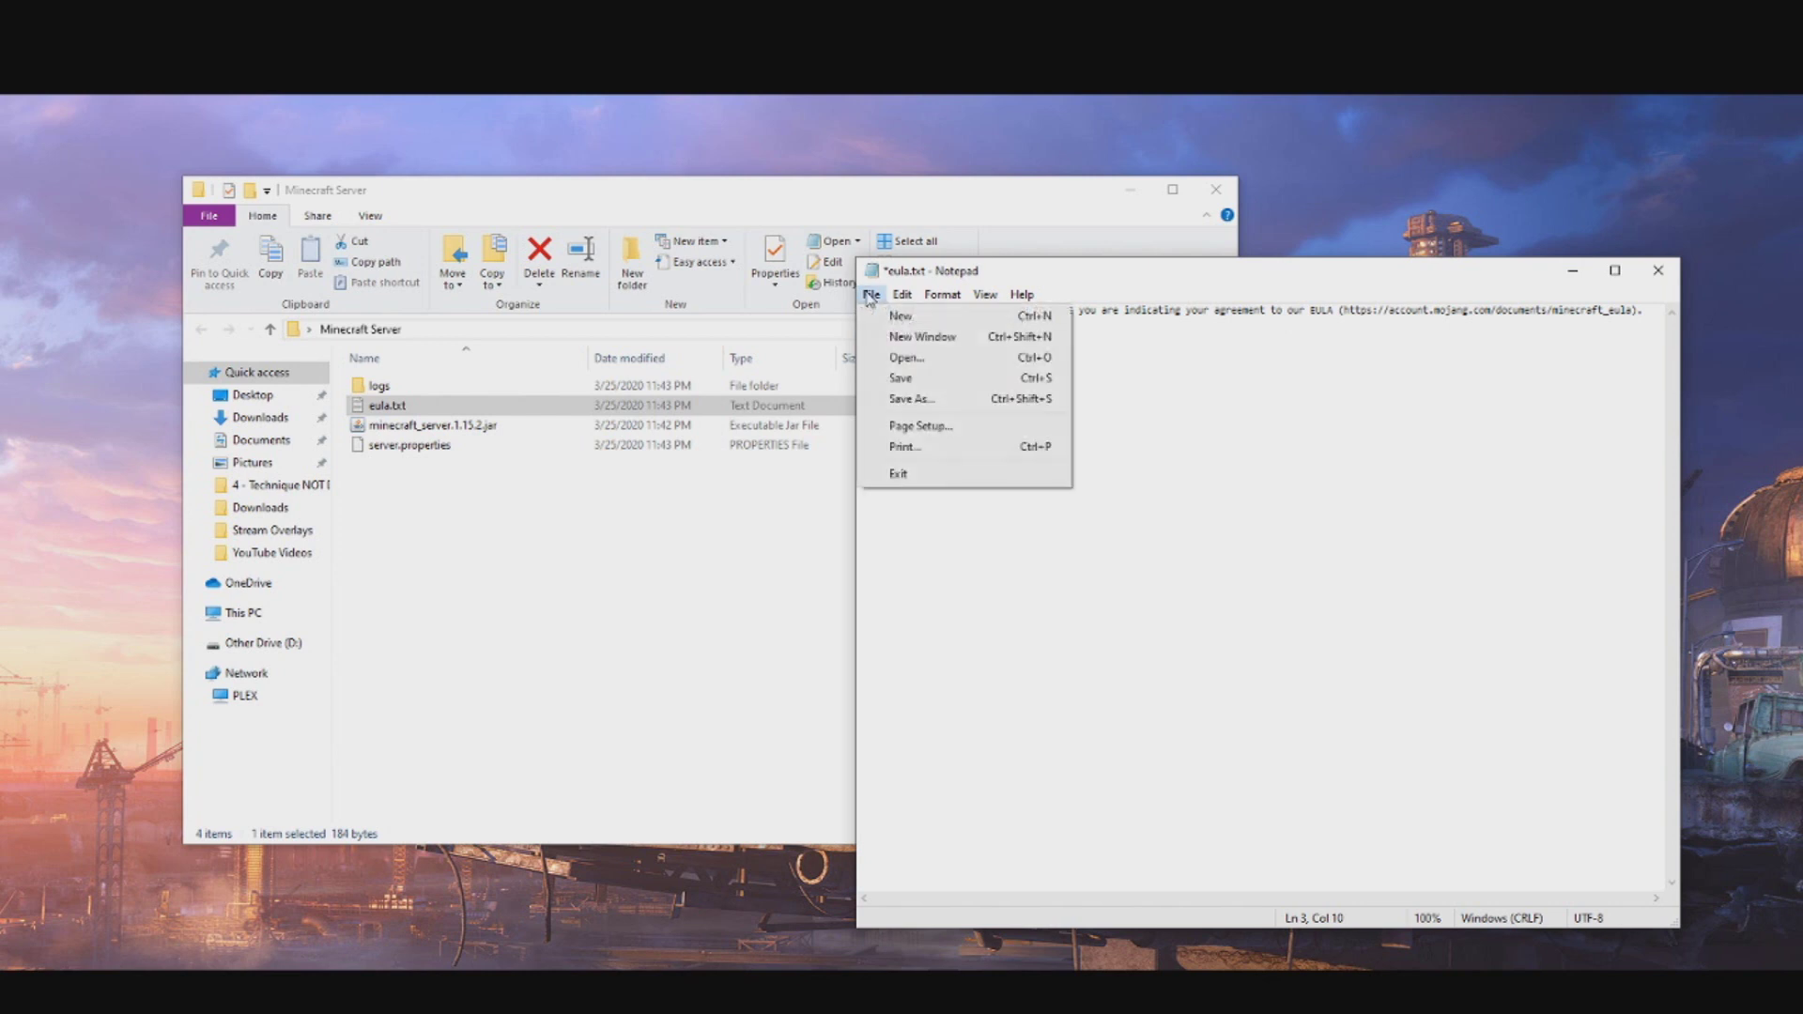
{"action": "left_click", "coordinate": [882, 379]}
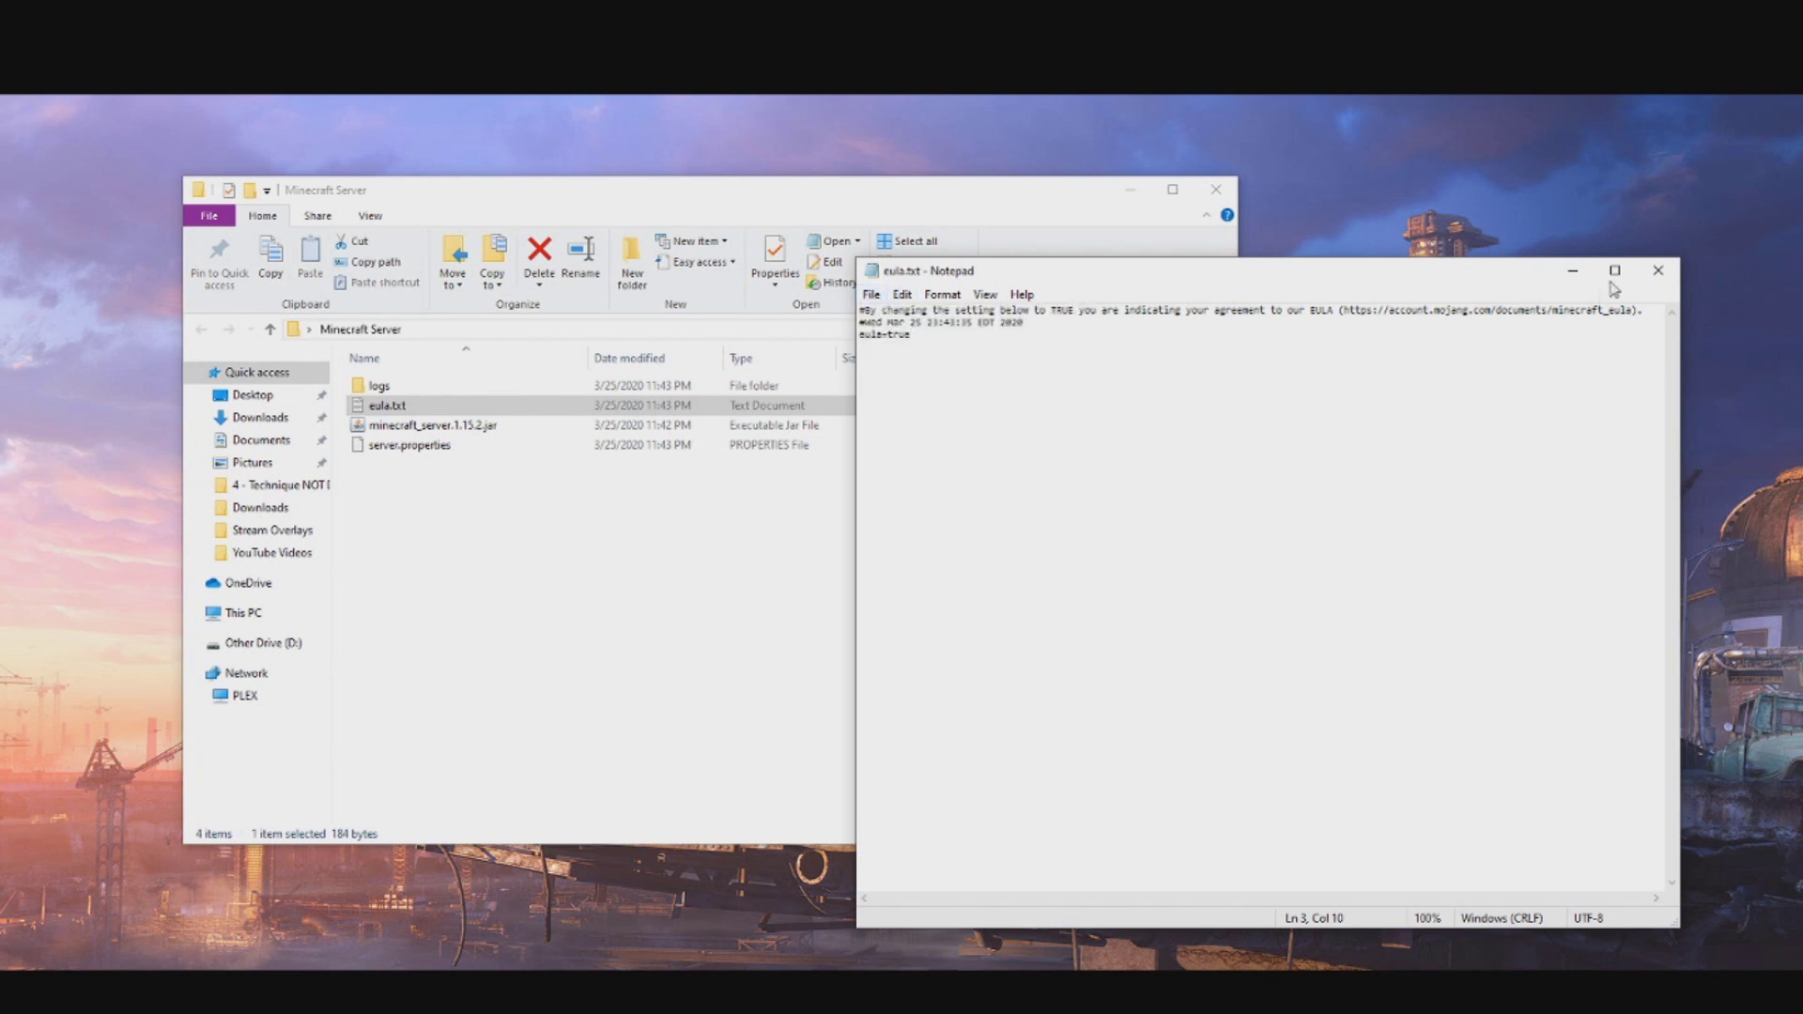
{"action": "left_click", "coordinate": [1658, 270]}
Step: Run minecraft_server.1.15.2.jar again and allow Java through the firewall on public networks
{"action": "left_click", "coordinate": [441, 427]}
{"action": "double_click", "coordinate": [441, 428]}
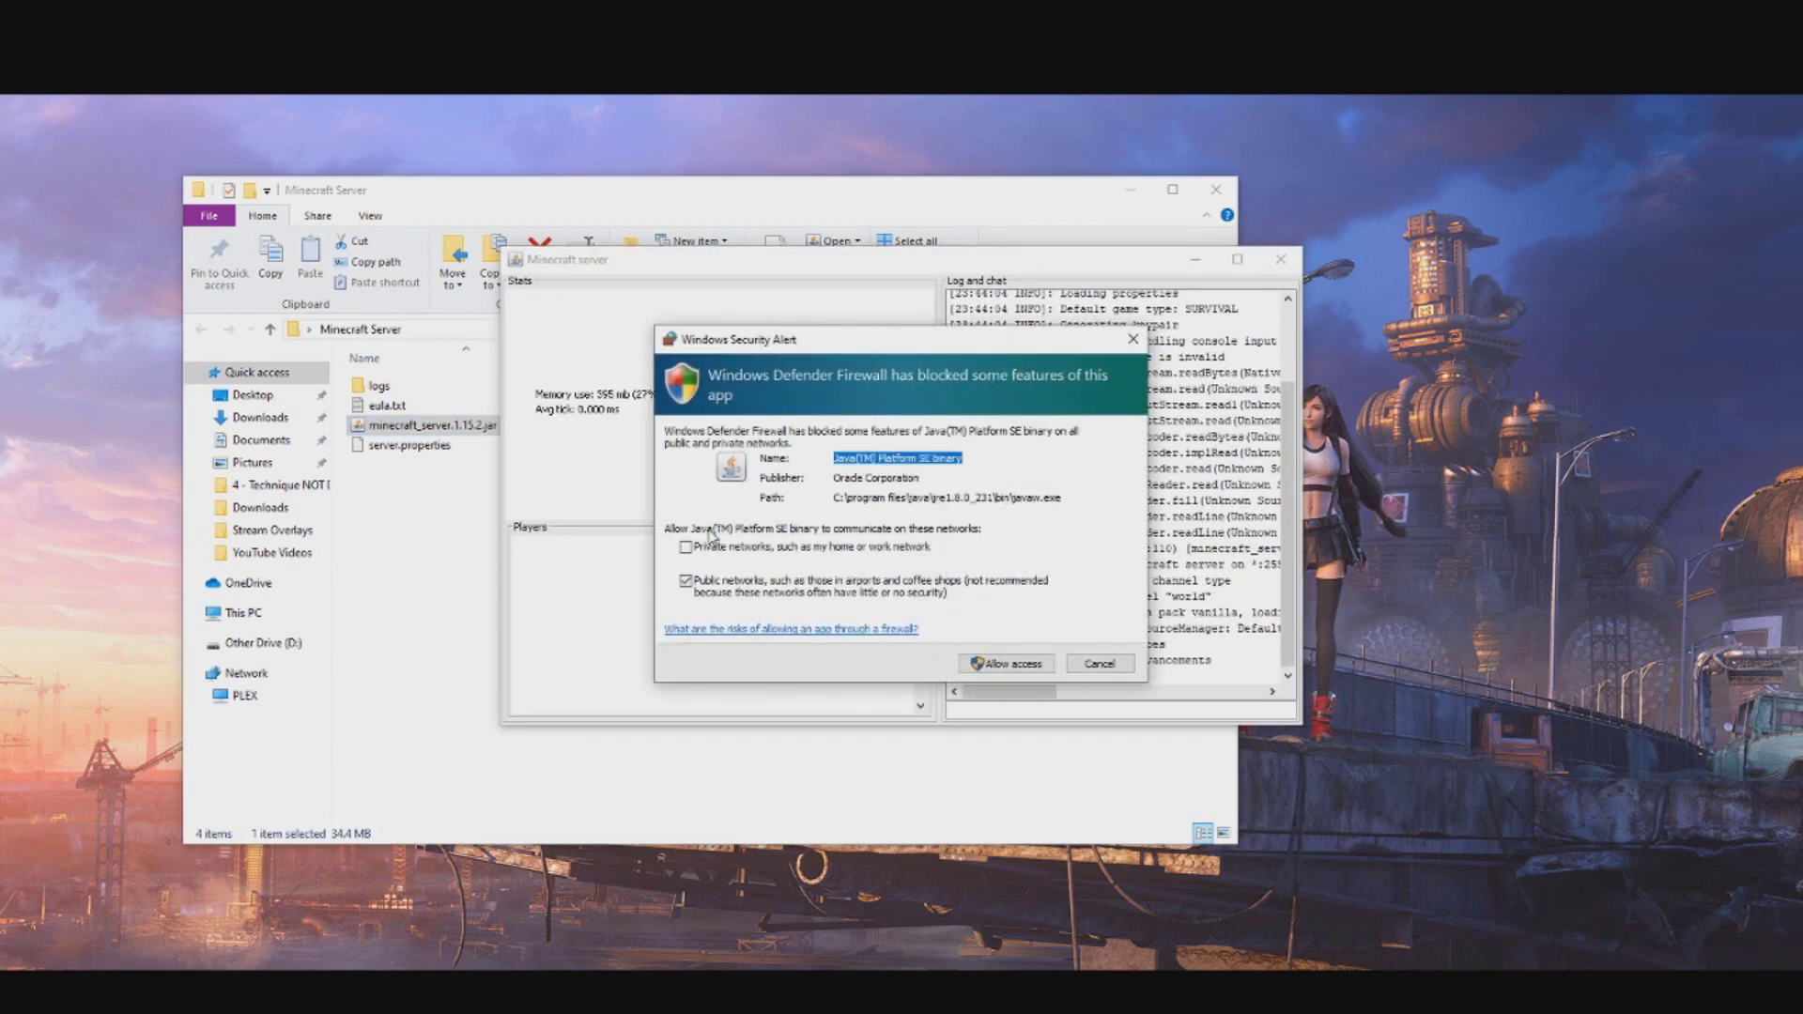
{"action": "left_click", "coordinate": [998, 663]}
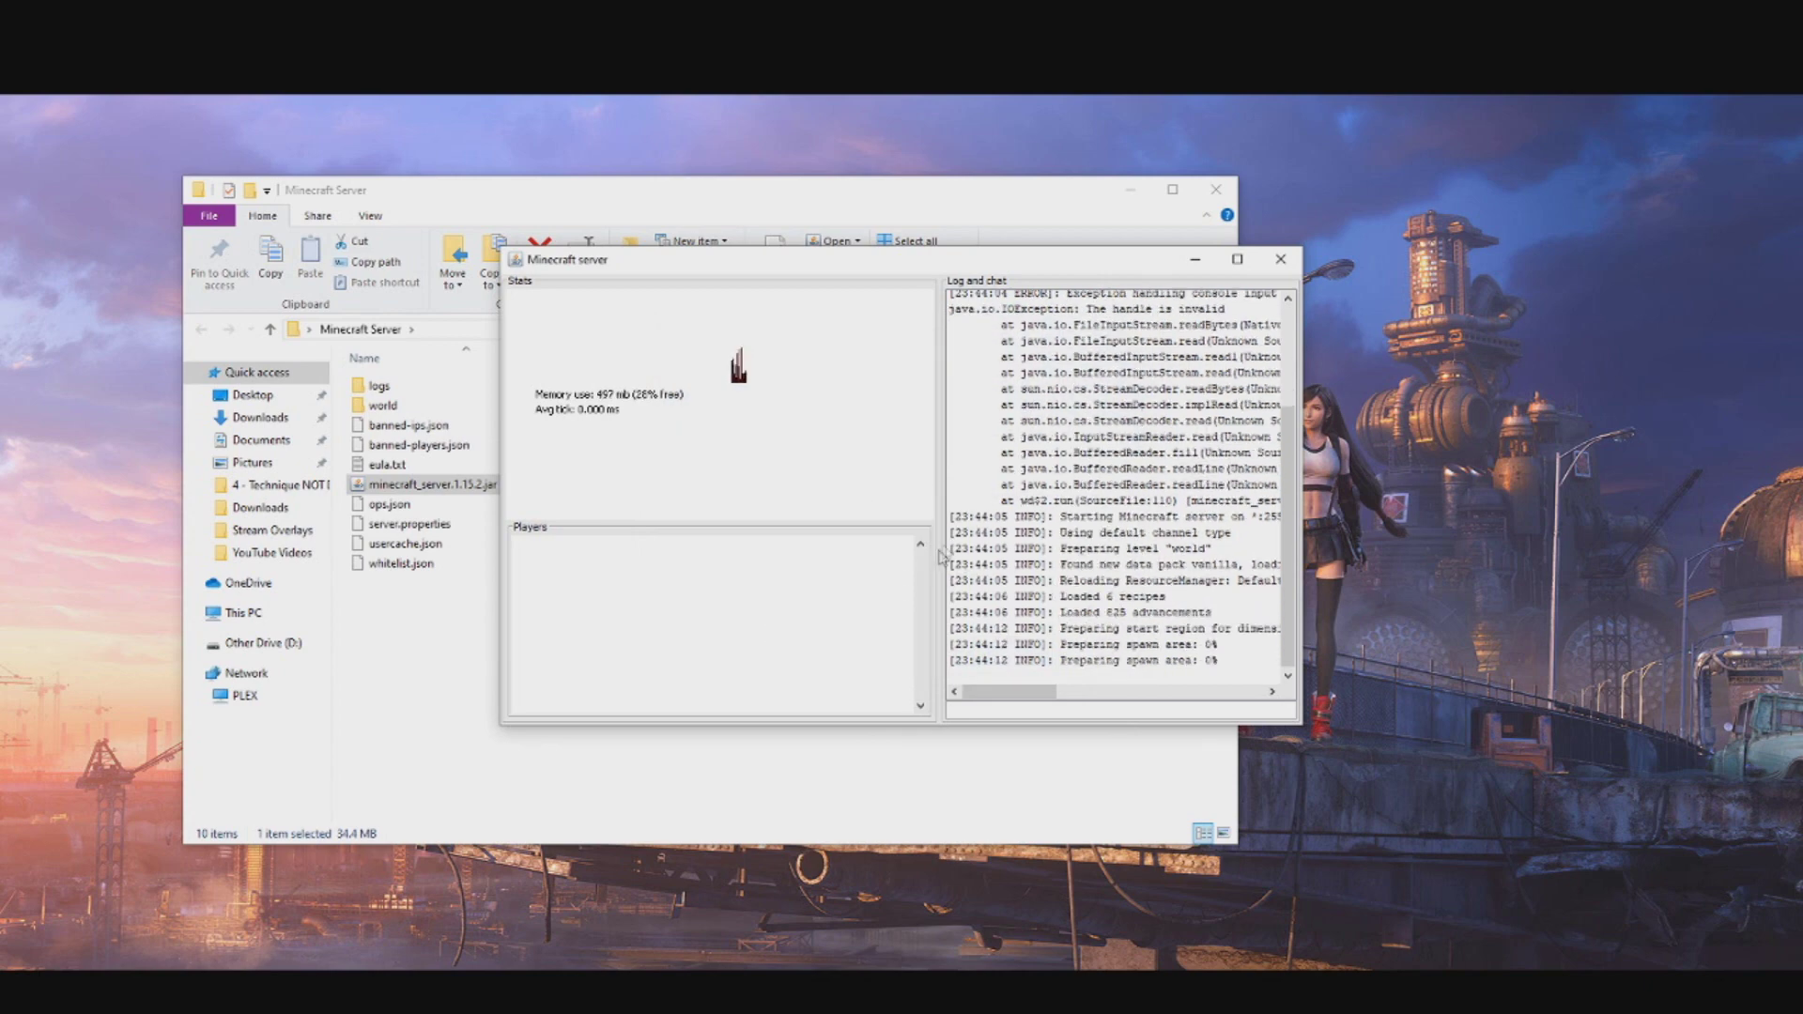
Step: Widen the Minecraft server window and shut the server down with the stop command
{"action": "left_click_drag", "start_coordinate": [1305, 518], "coordinate": [1603, 517]}
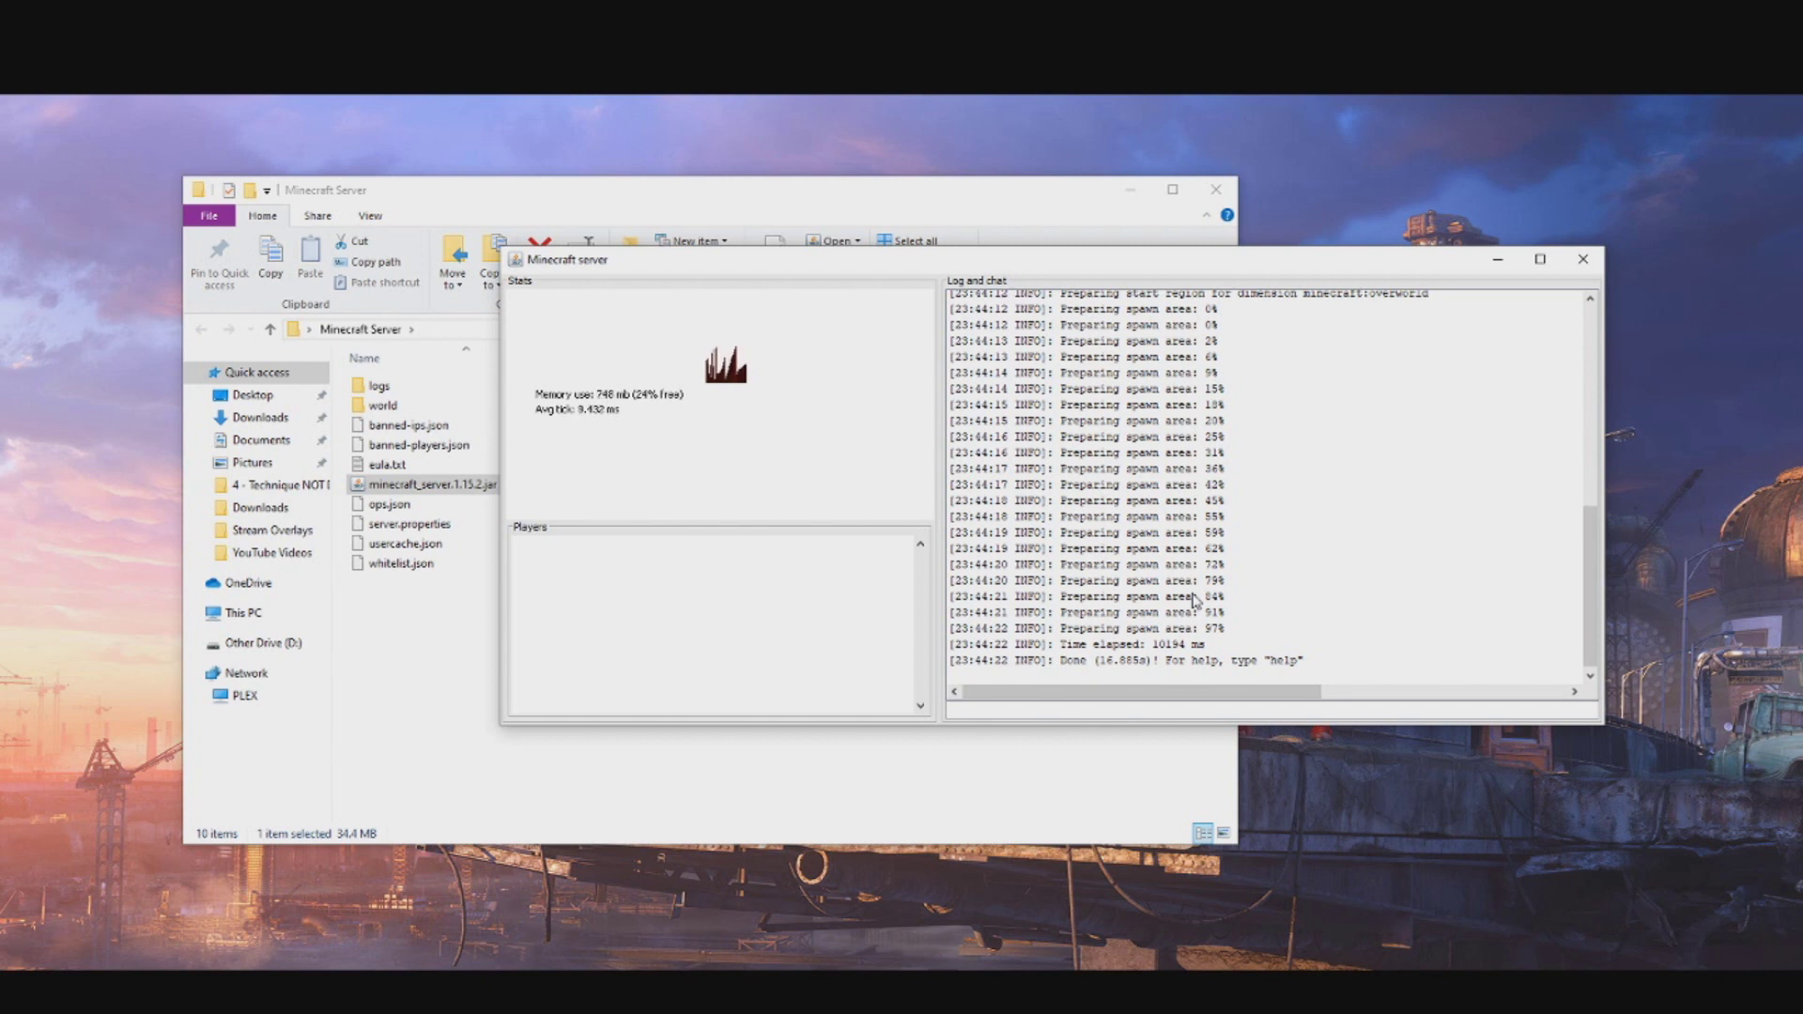
{"action": "left_click", "coordinate": [1161, 711]}
{"action": "type", "text": "stop"}
{"action": "key", "text": "Return"}
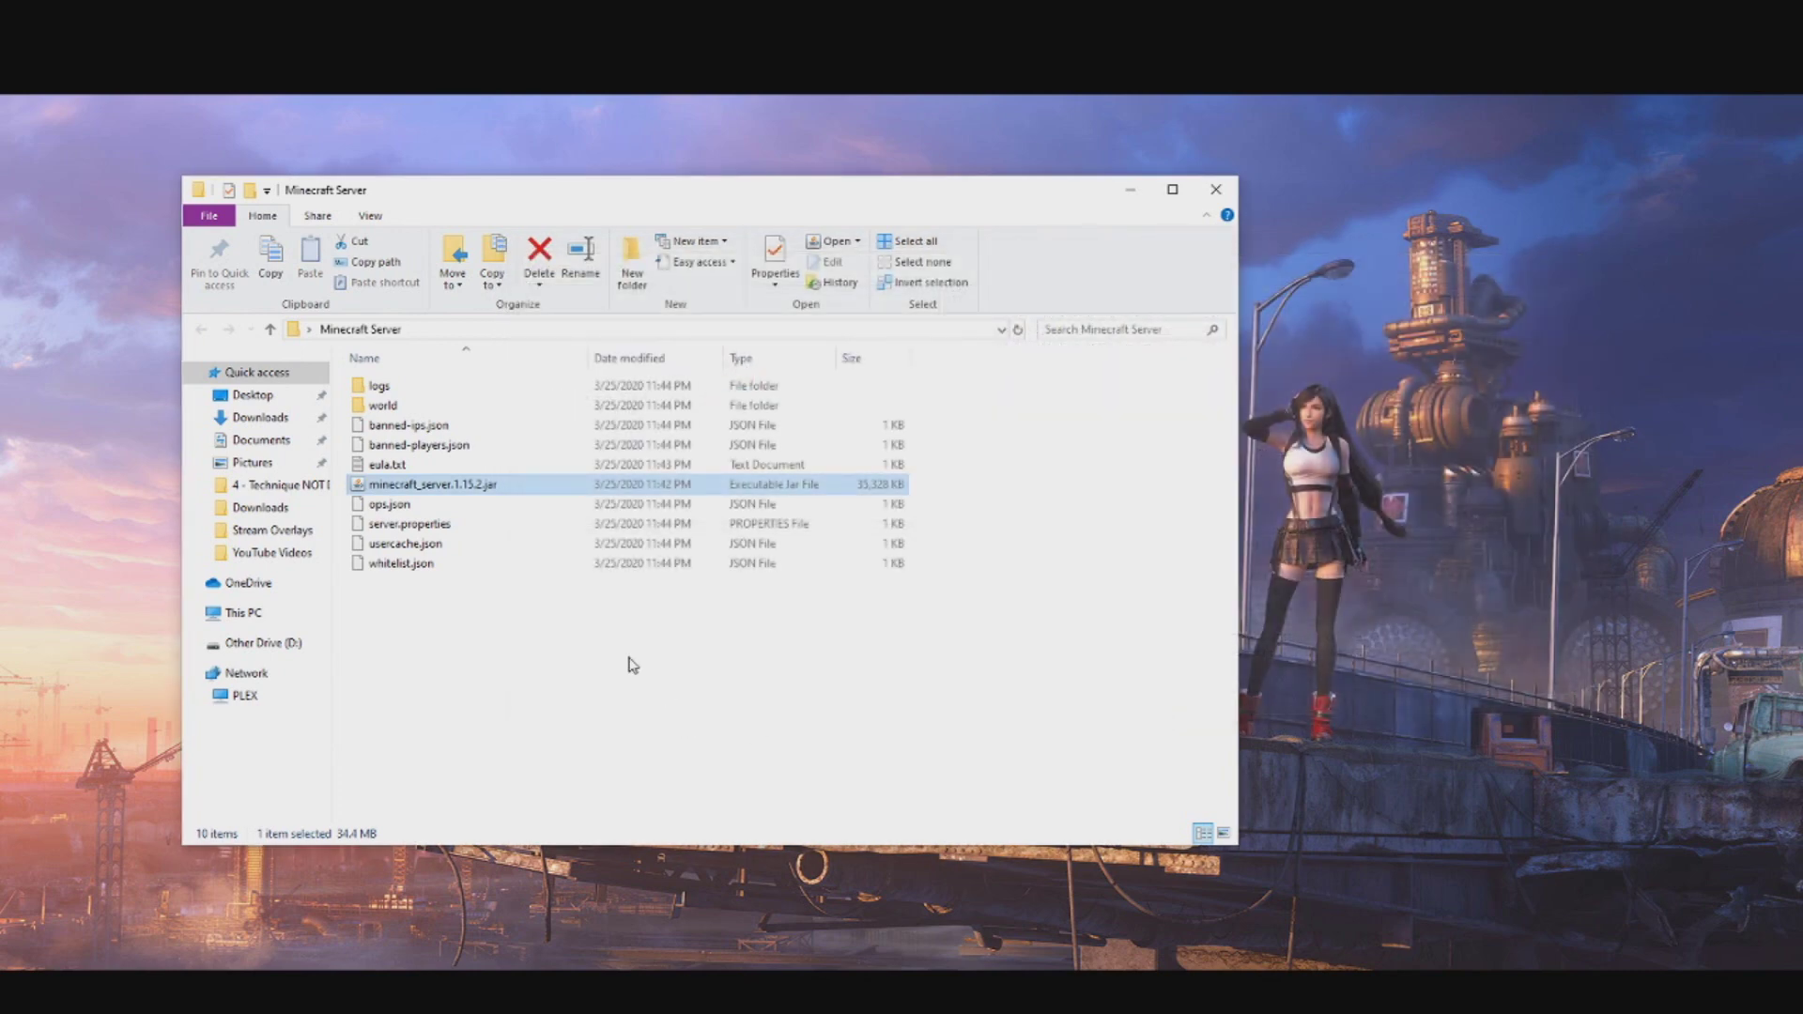
Step: Create a new text document in the Minecraft Server folder
{"action": "left_click", "coordinate": [631, 665]}
{"action": "right_click", "coordinate": [498, 611]}
{"action": "mouse_move", "coordinate": [569, 834]}
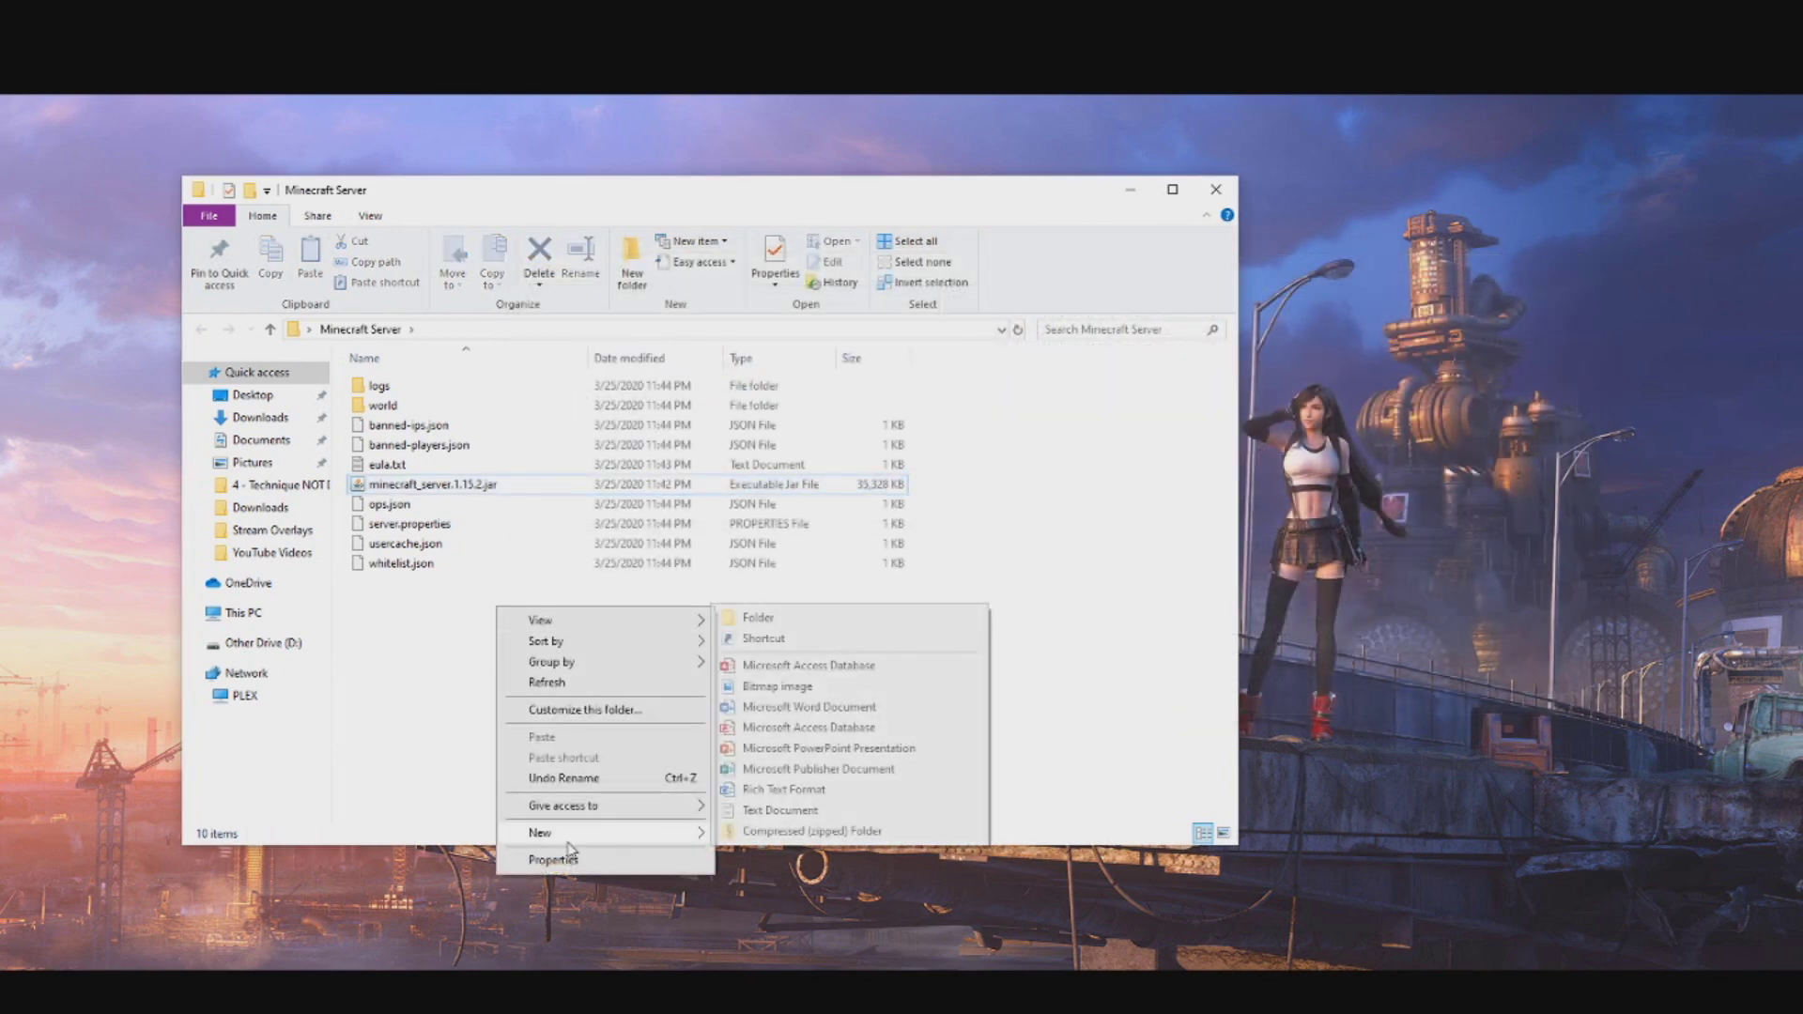
{"action": "left_click", "coordinate": [784, 811]}
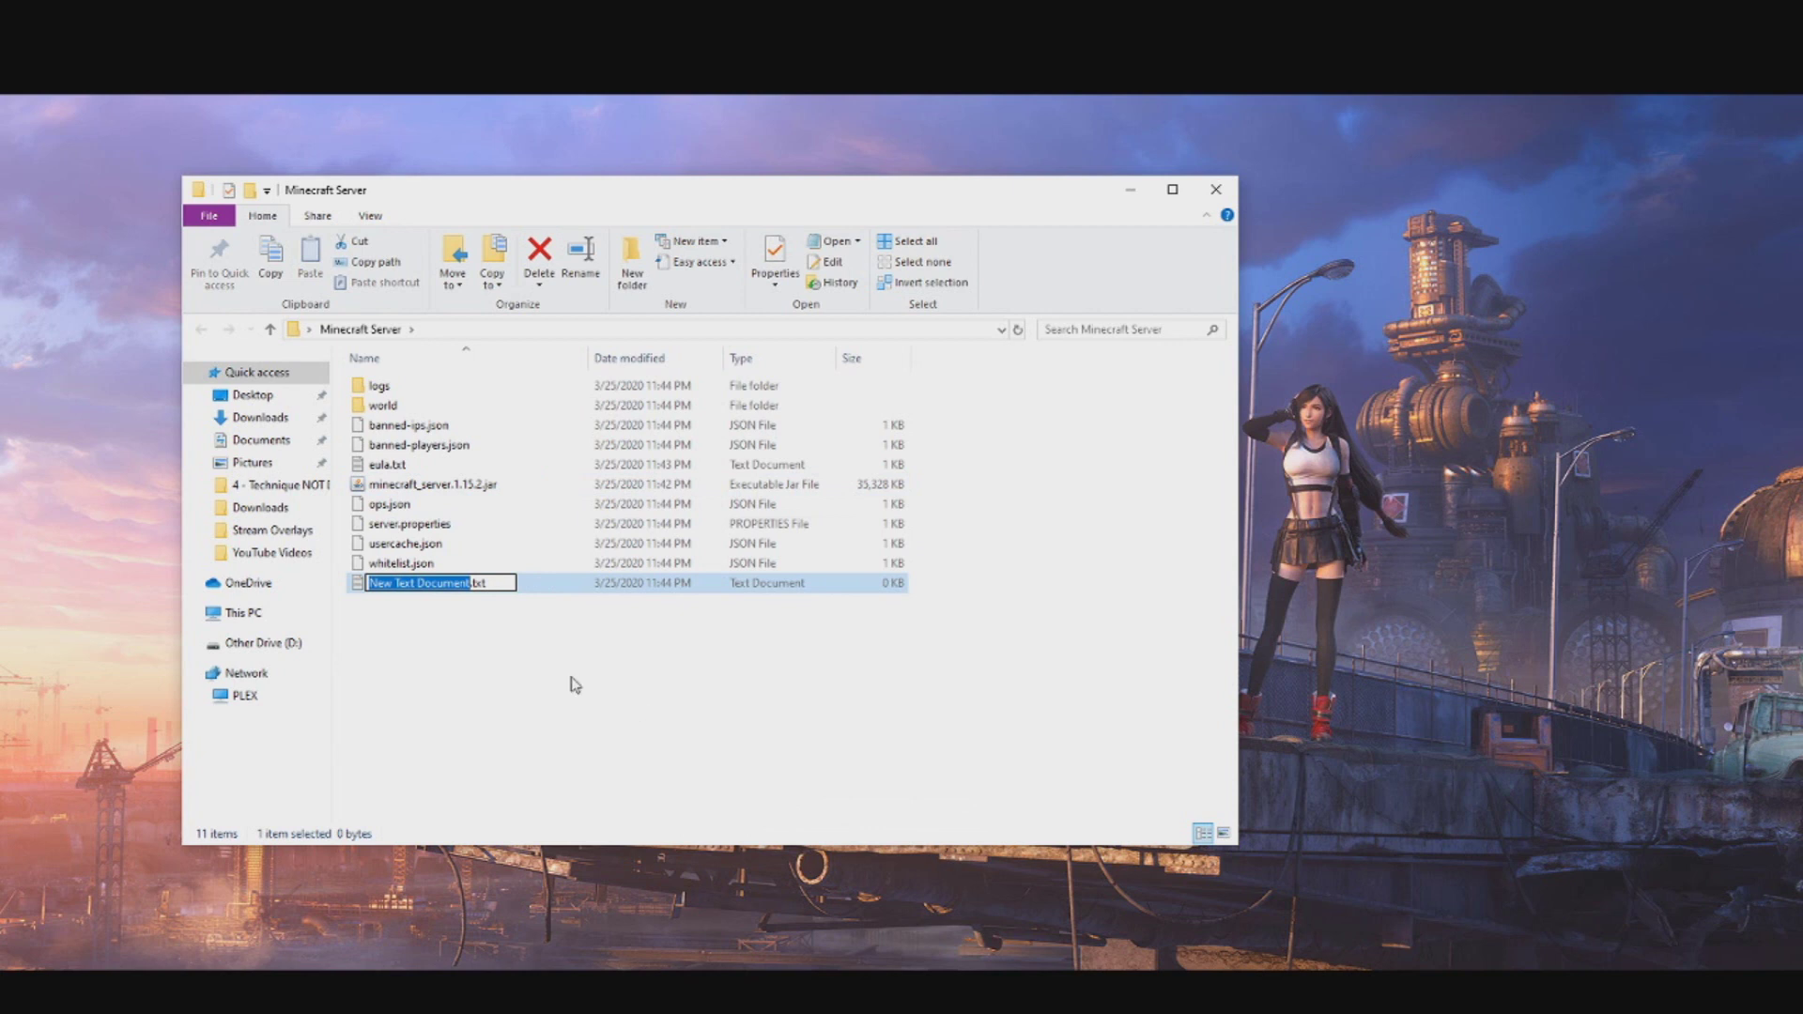
Step: Name the new document Server_start.bat and accept the change of file extension
{"action": "type", "text": "Server_"}
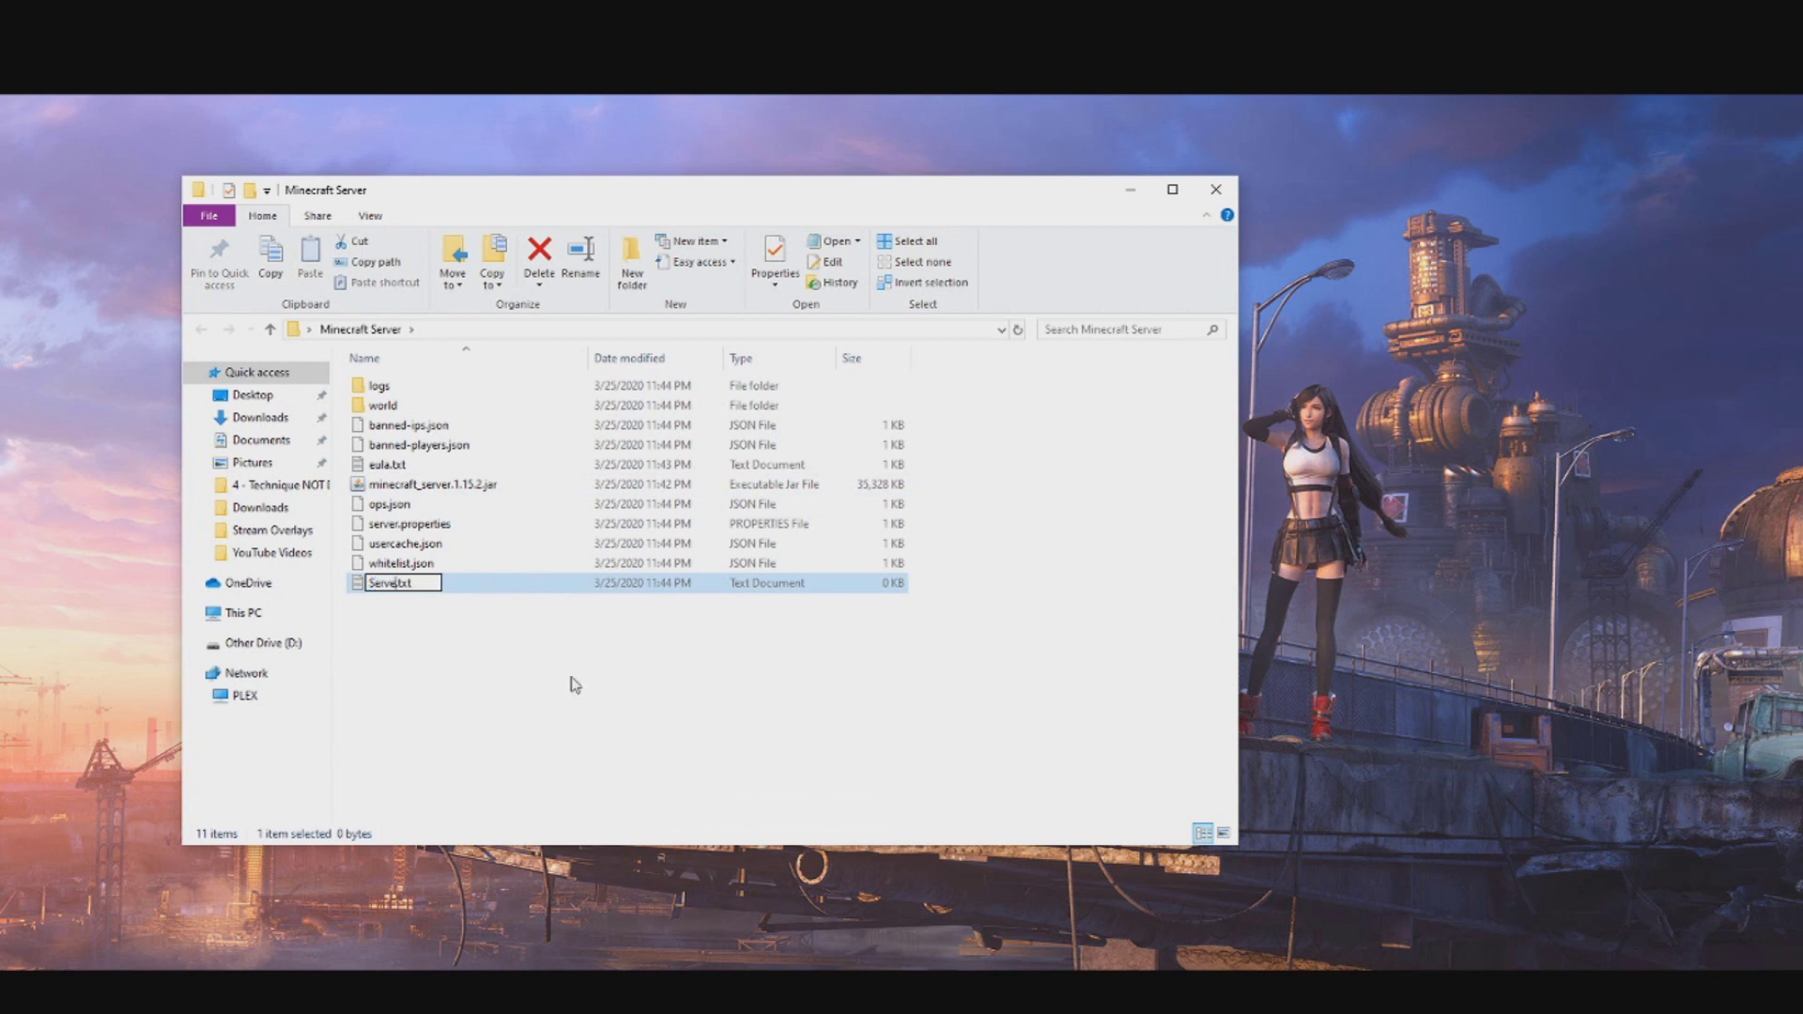
{"action": "type", "text": "start"}
{"action": "key", "text": "Delete"}
{"action": "key", "text": "Delete"}
{"action": "key", "text": "Delete"}
{"action": "key", "text": "Delete"}
{"action": "type", "text": ".bat"}
{"action": "key", "text": "BackSpace"}
{"action": "key", "text": "BackSpace"}
{"action": "type", "text": "at"}
{"action": "key", "text": "Return"}
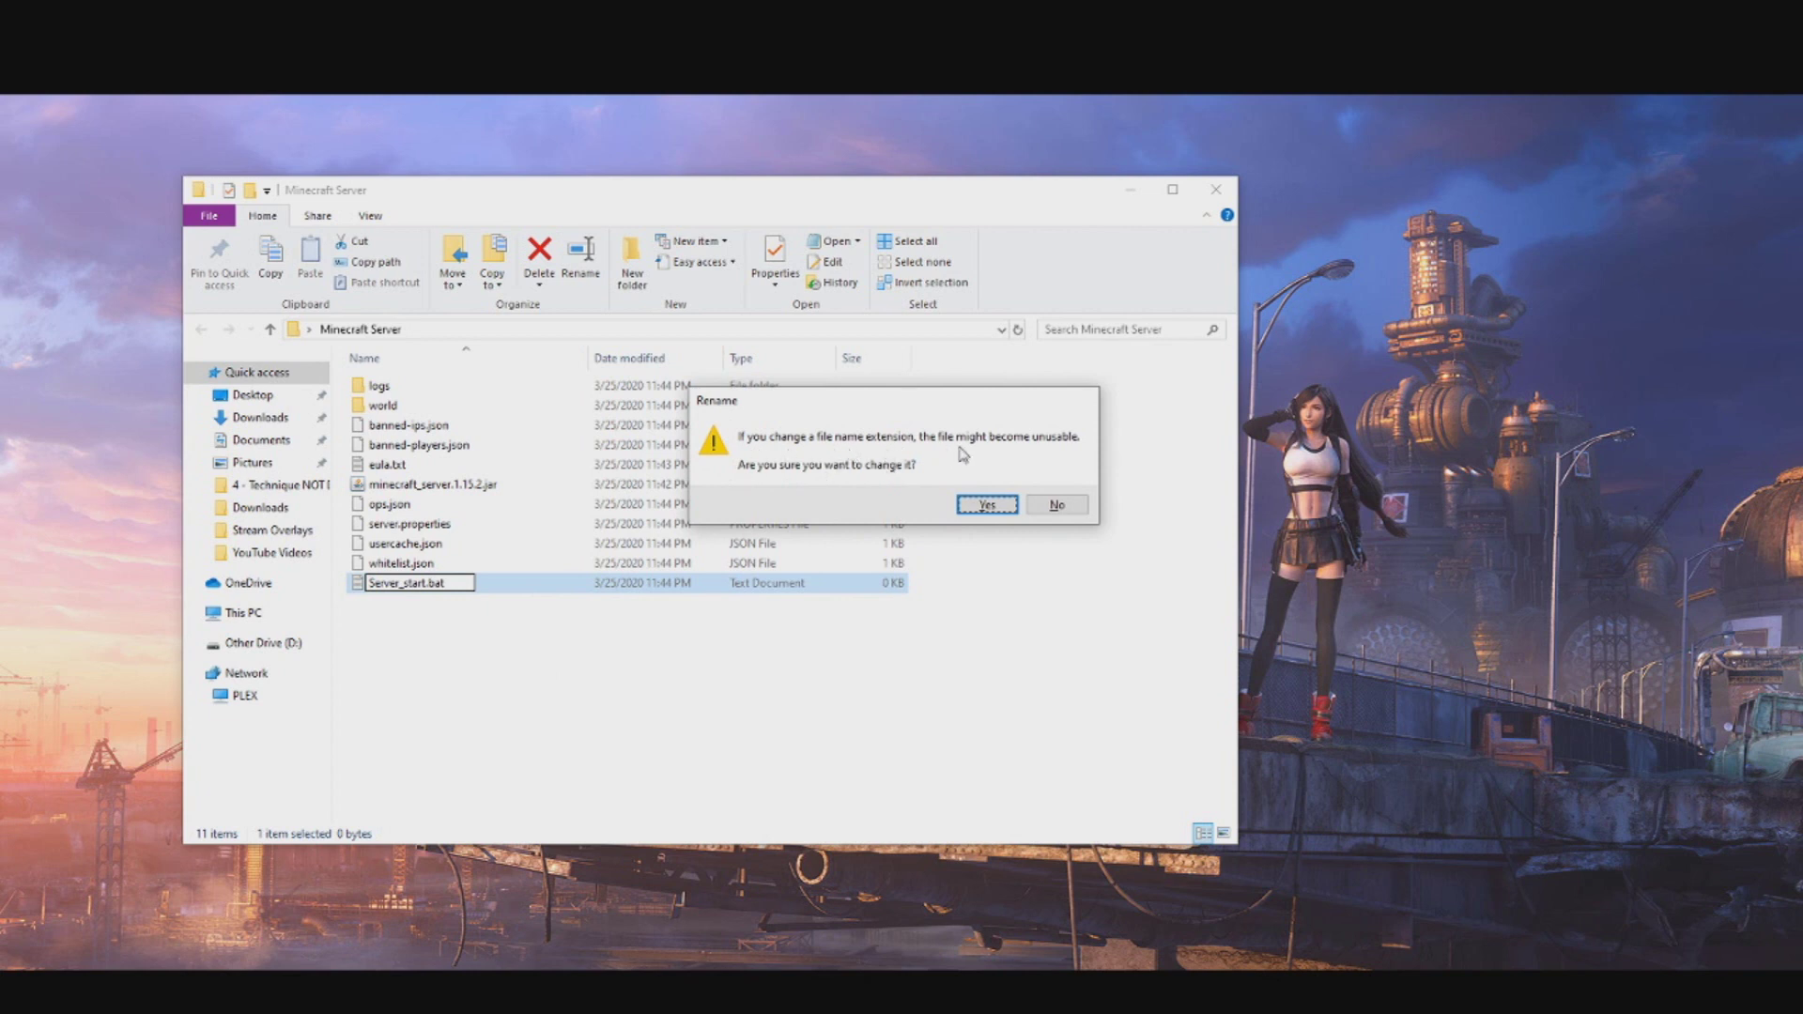
{"action": "left_click", "coordinate": [984, 505]}
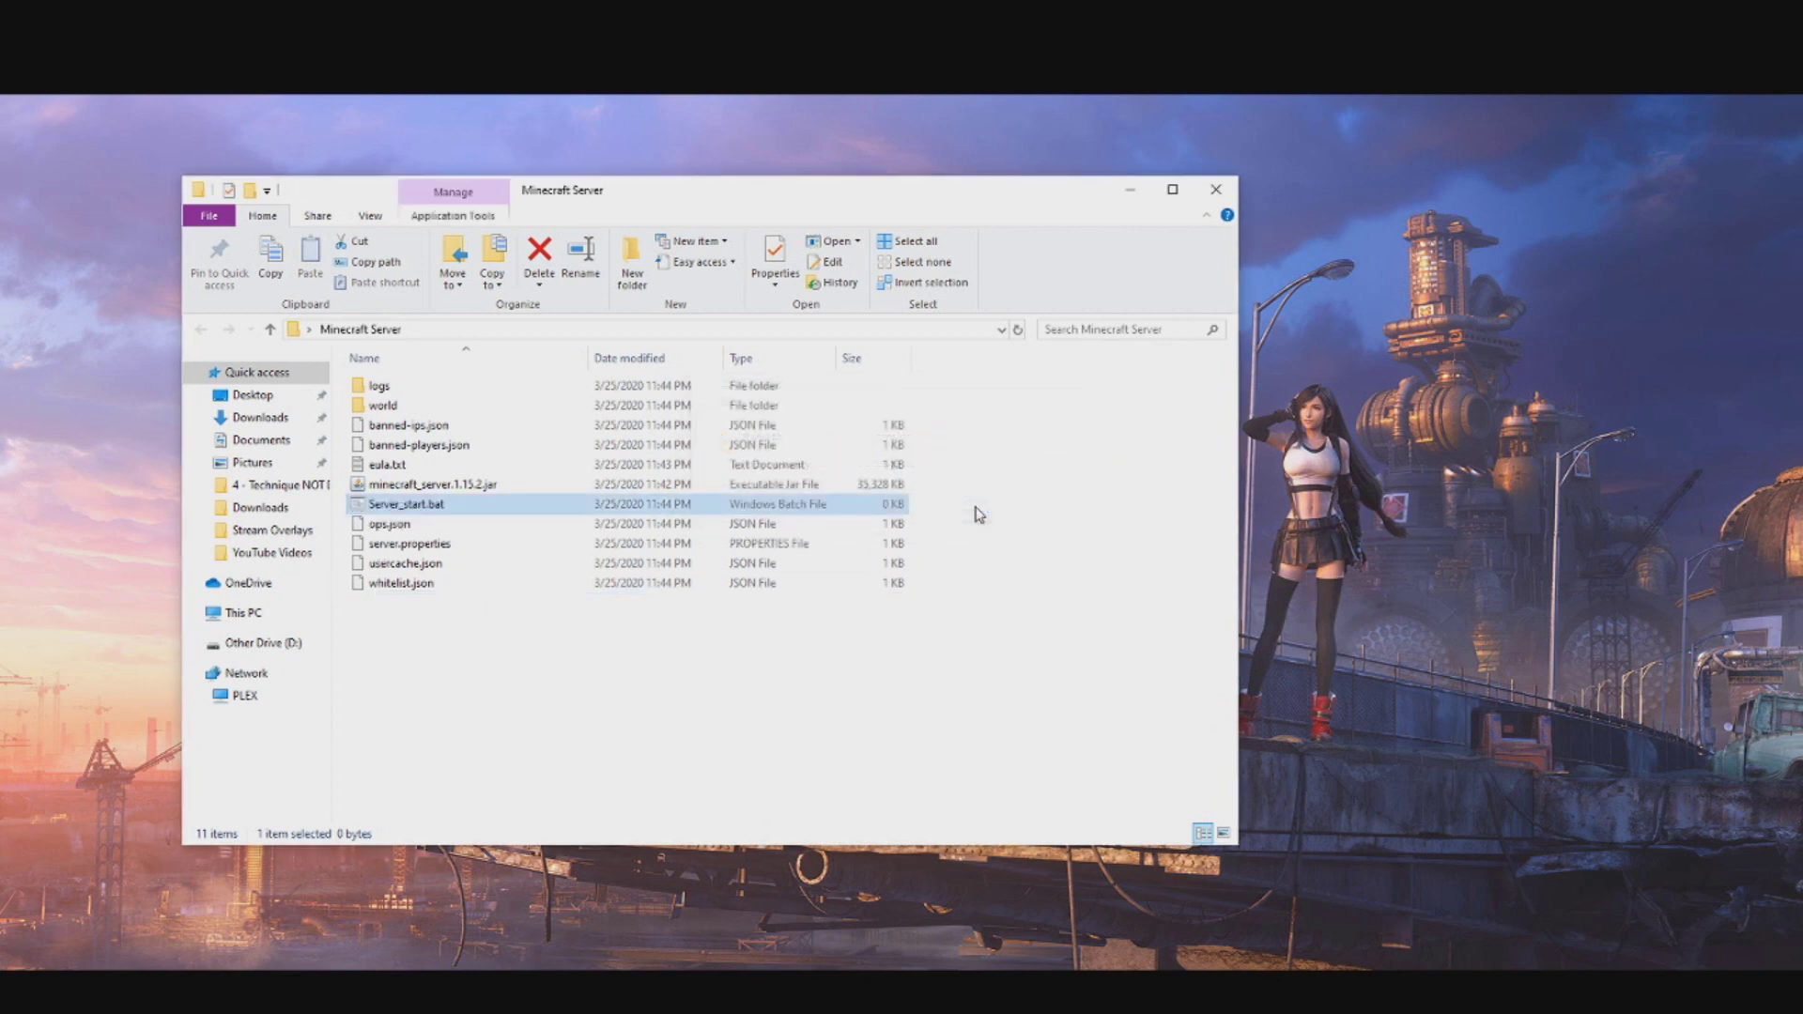
Step: Open Server_start.bat for editing and paste in "java -Xmx1024M -Xms1024M -jar minecraft_server.1.15.2.jar nogui" copied from the Minecraft download page
{"action": "right_click", "coordinate": [397, 507]}
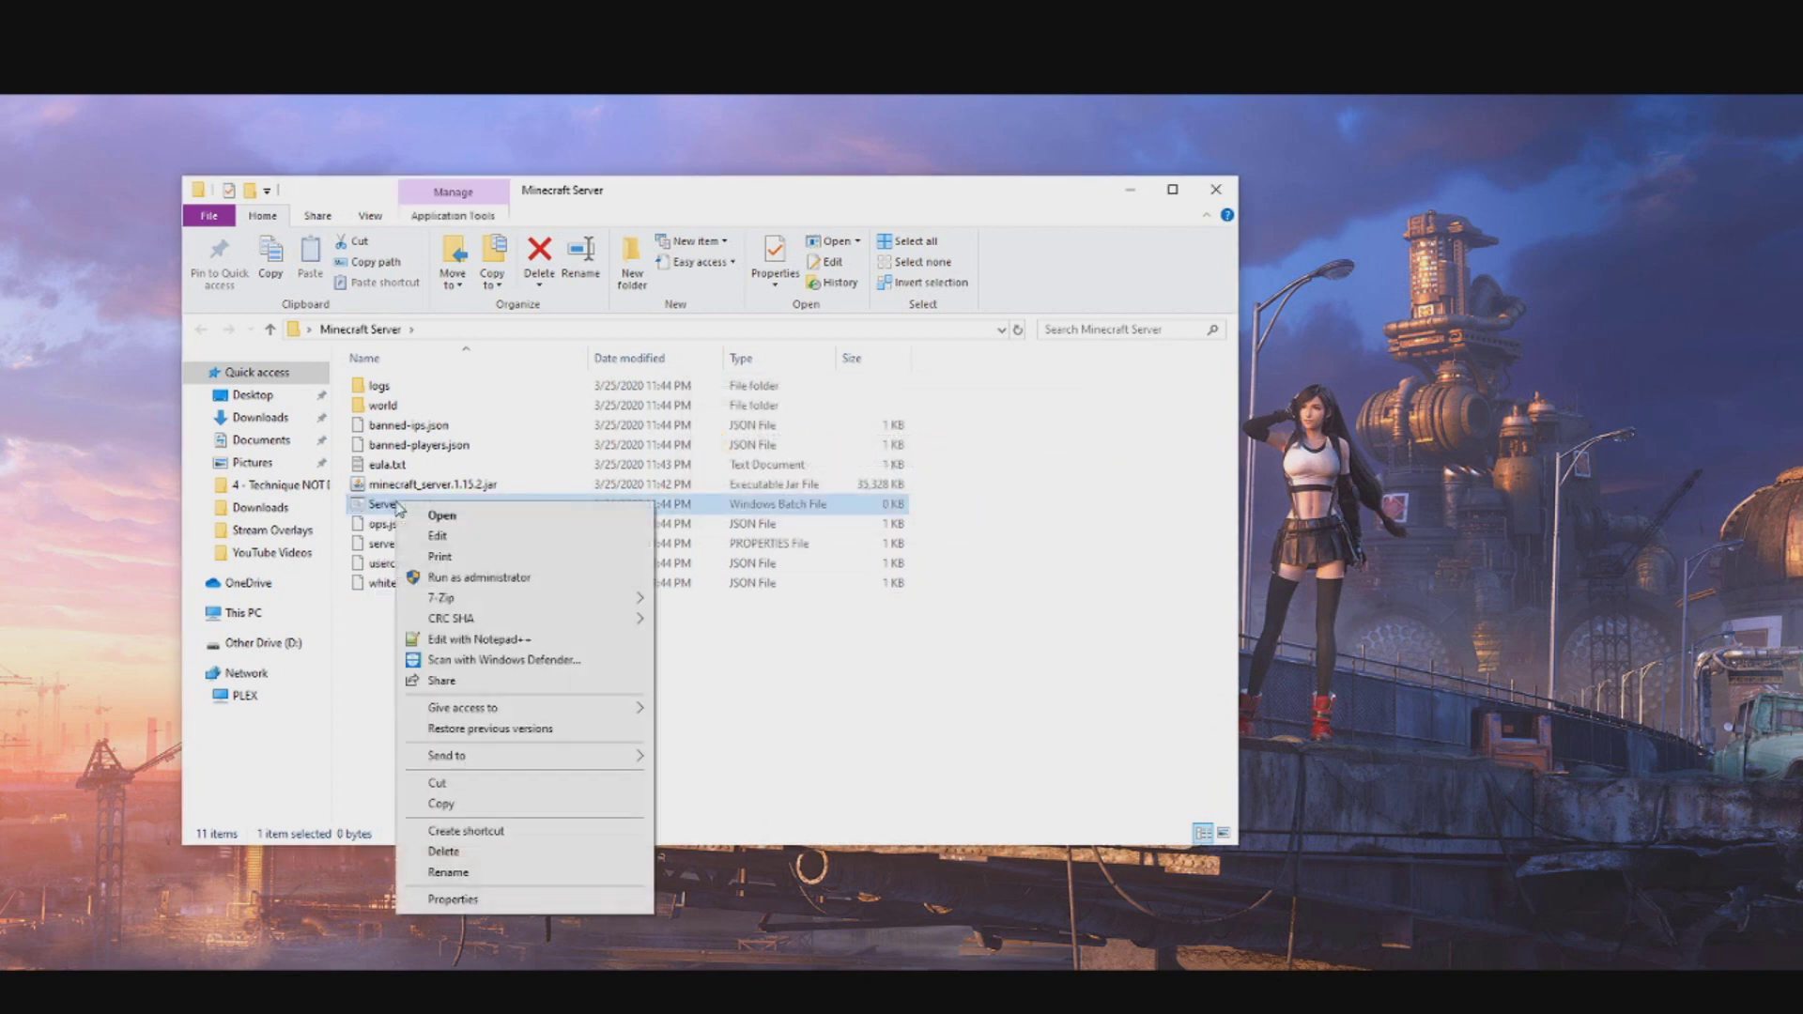
{"action": "left_click", "coordinate": [438, 536]}
{"action": "left_click", "coordinate": [532, 988]}
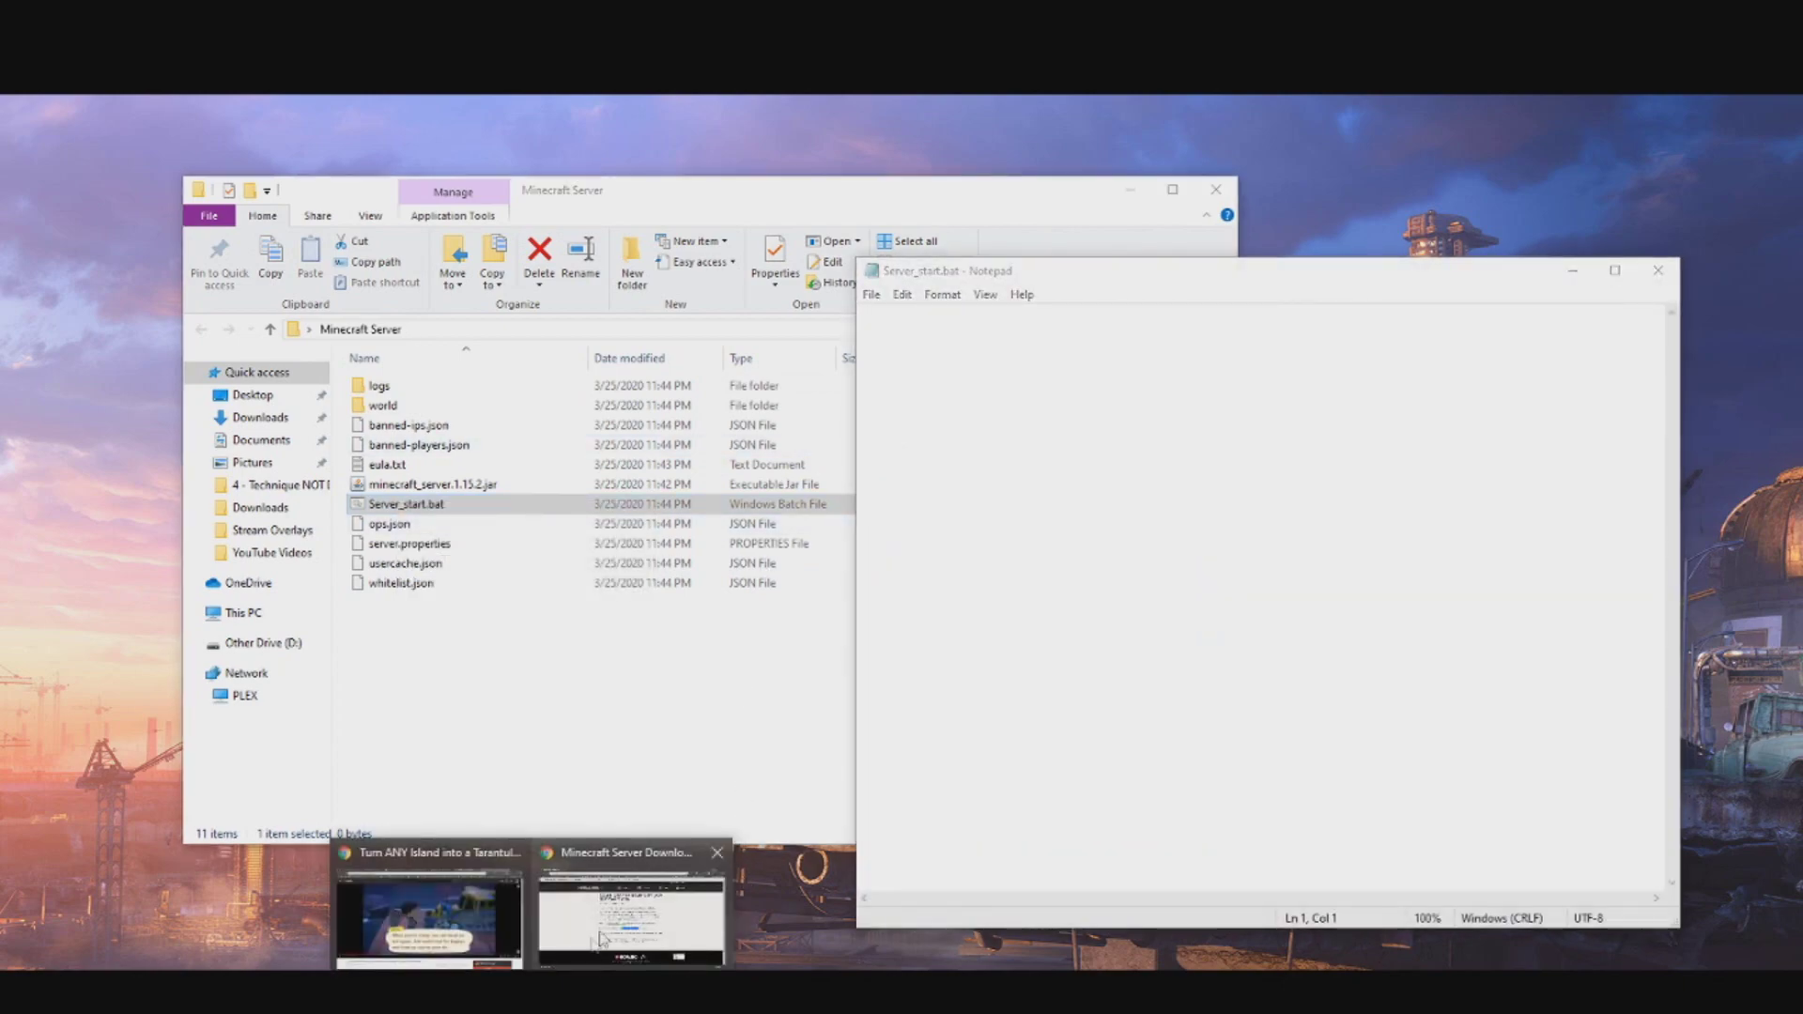
{"action": "left_click", "coordinate": [619, 910]}
{"action": "left_click_drag", "start_coordinate": [1050, 586], "coordinate": [584, 599]}
{"action": "right_click", "coordinate": [598, 584]}
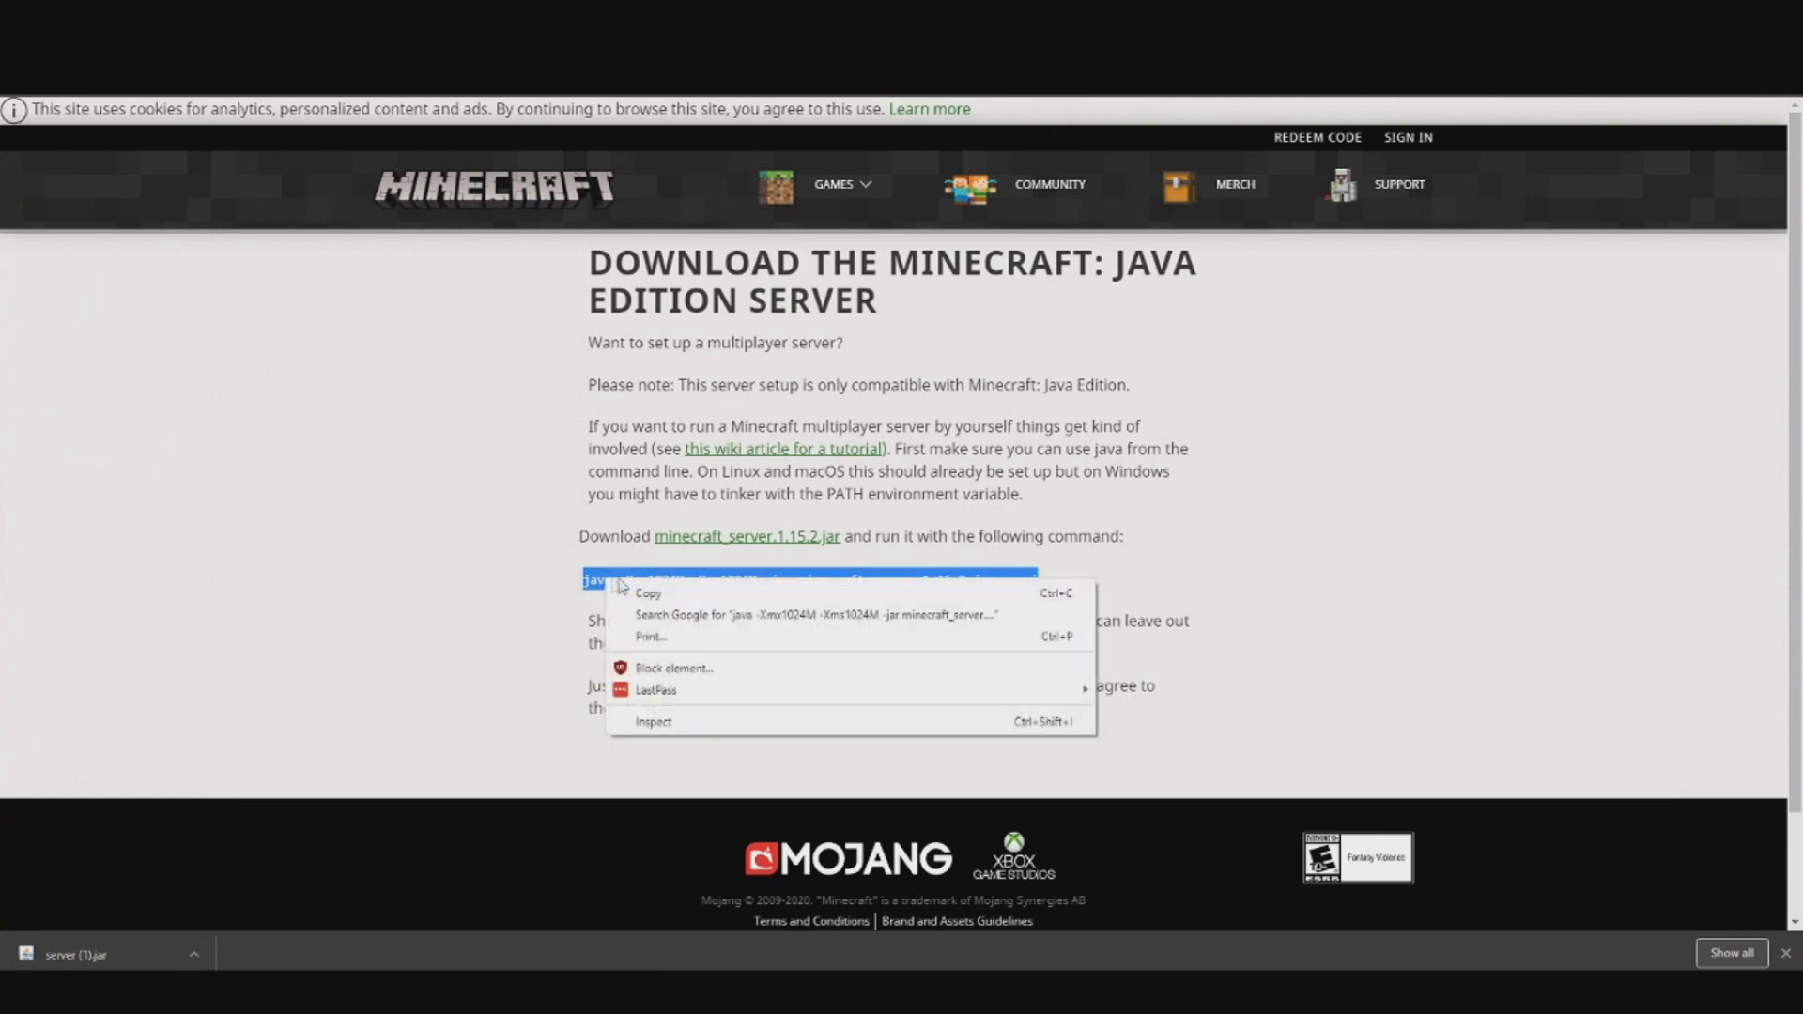
{"action": "left_click", "coordinate": [625, 599]}
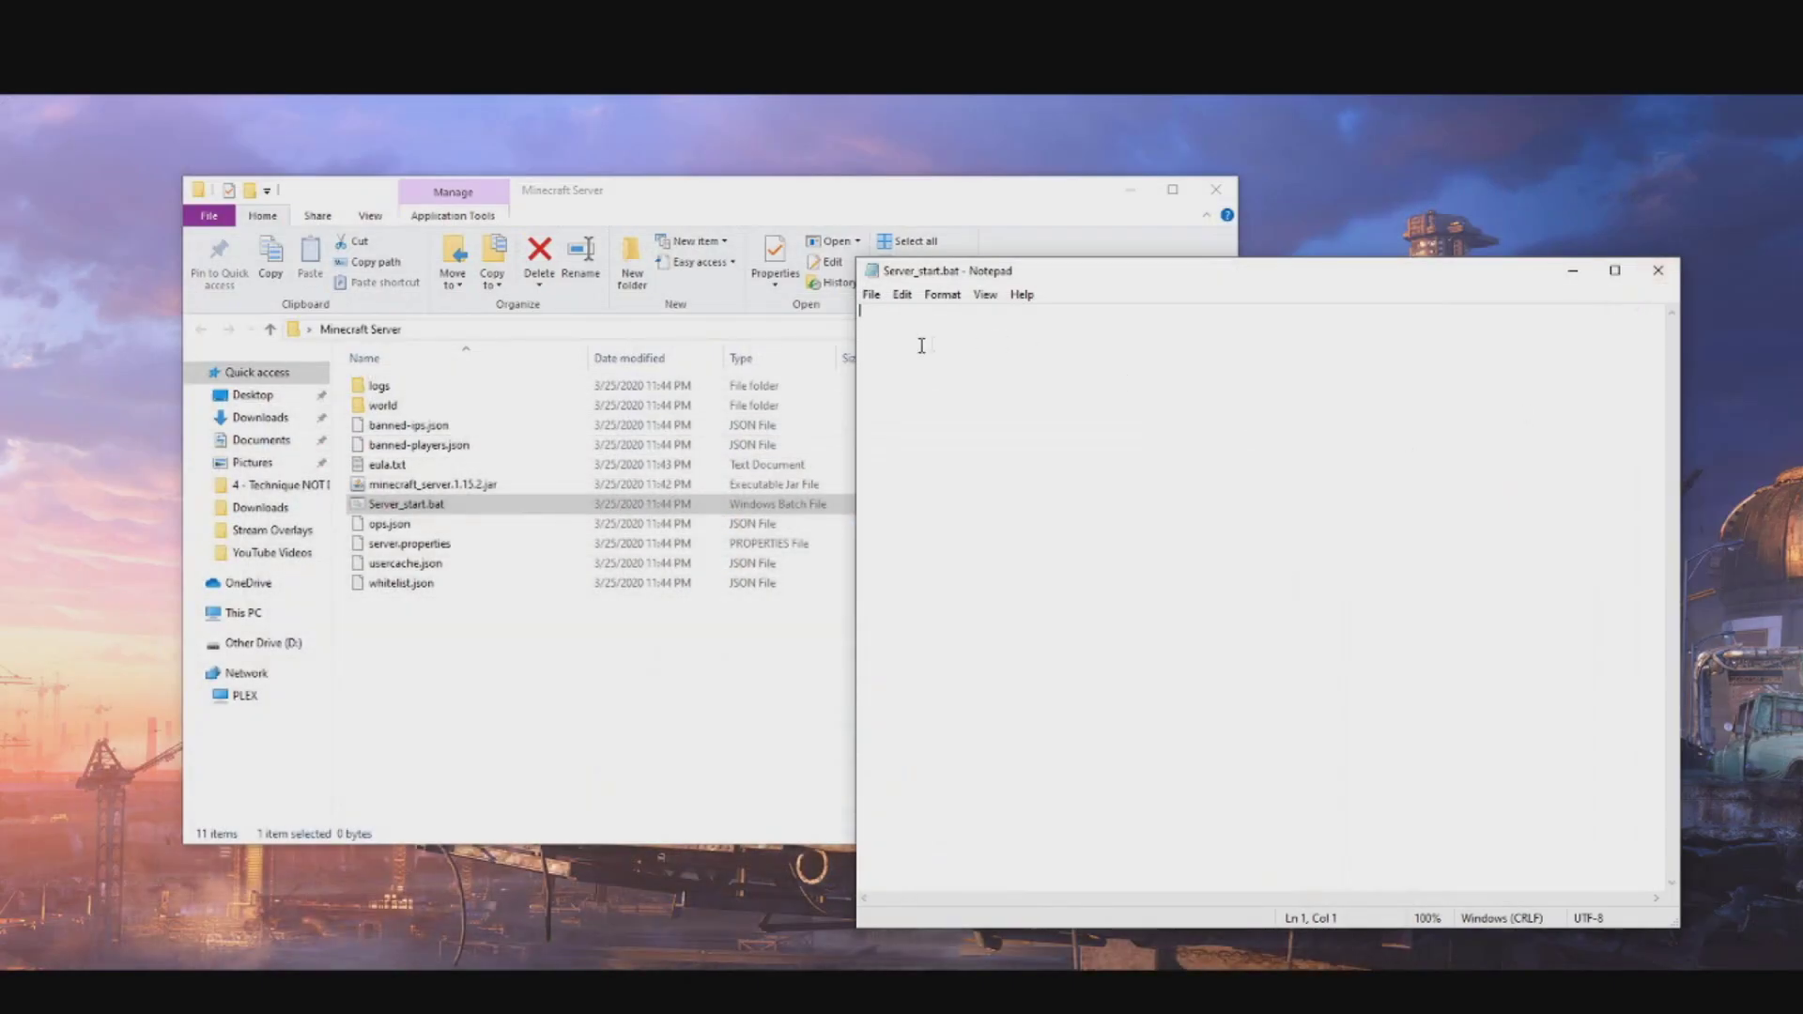
{"action": "right_click", "coordinate": [919, 344]}
{"action": "left_click", "coordinate": [984, 428]}
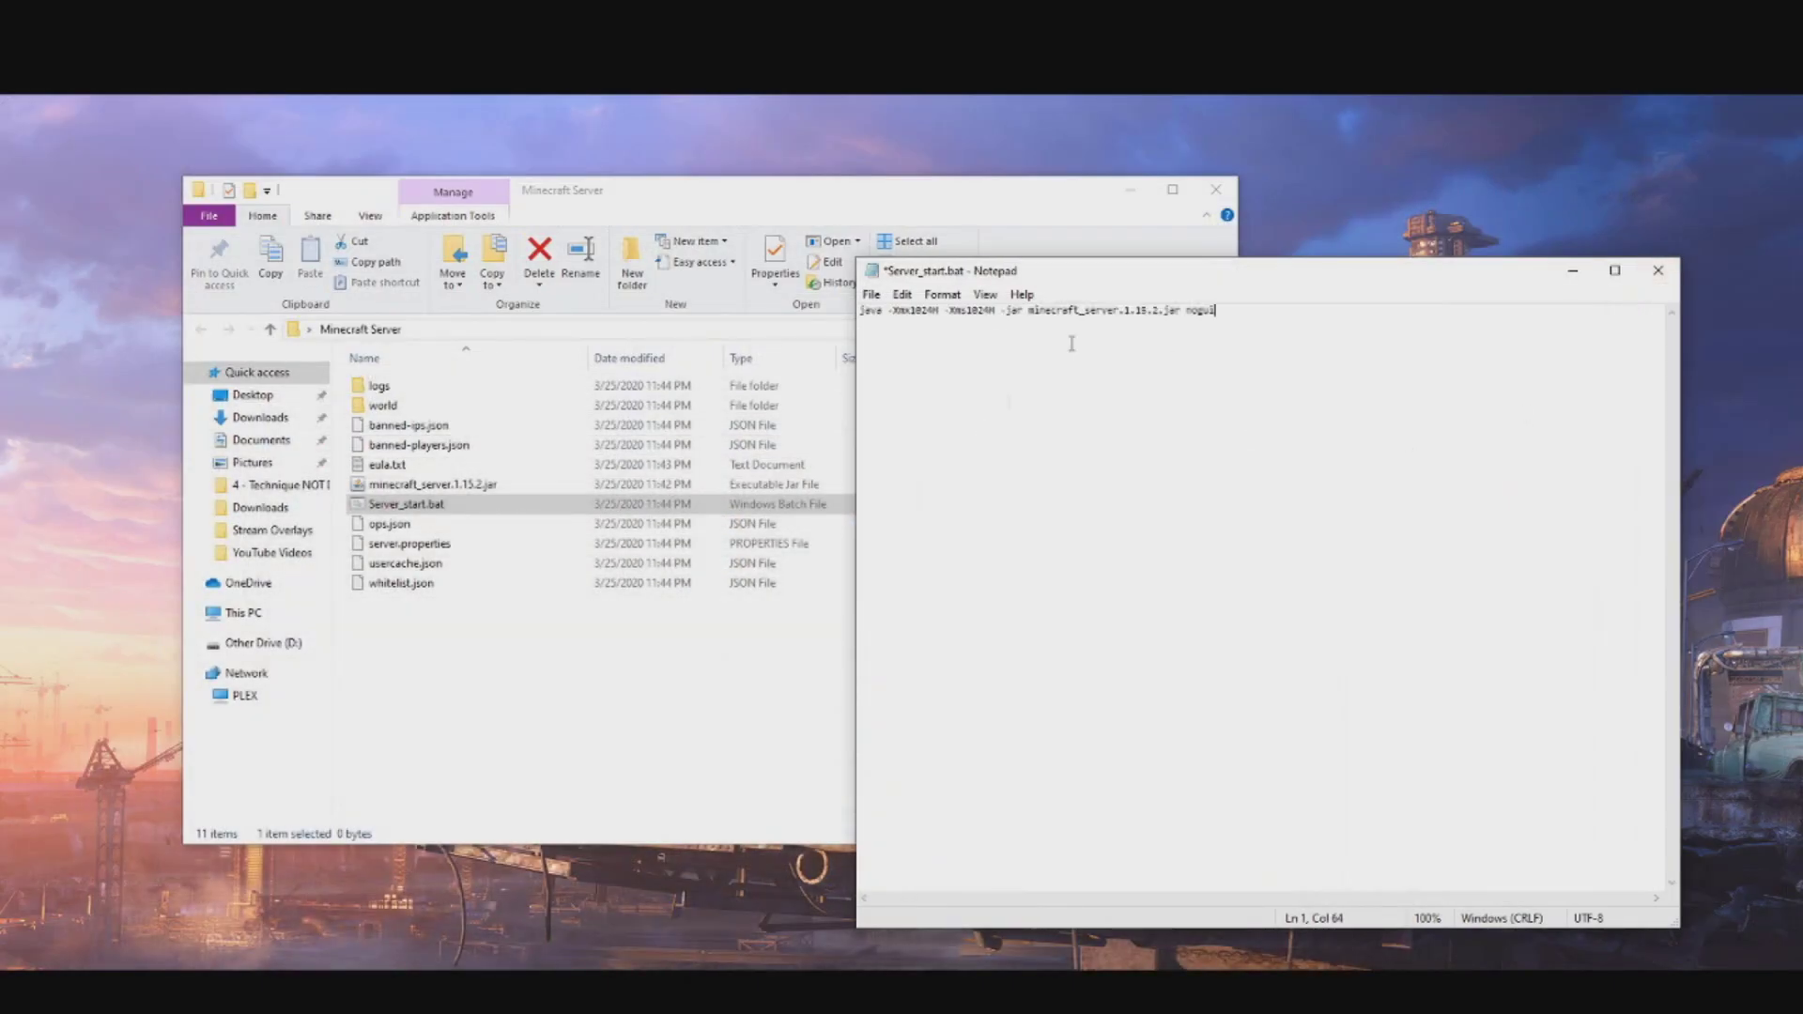
{"action": "left_click_drag", "start_coordinate": [1030, 311], "coordinate": [1161, 315]}
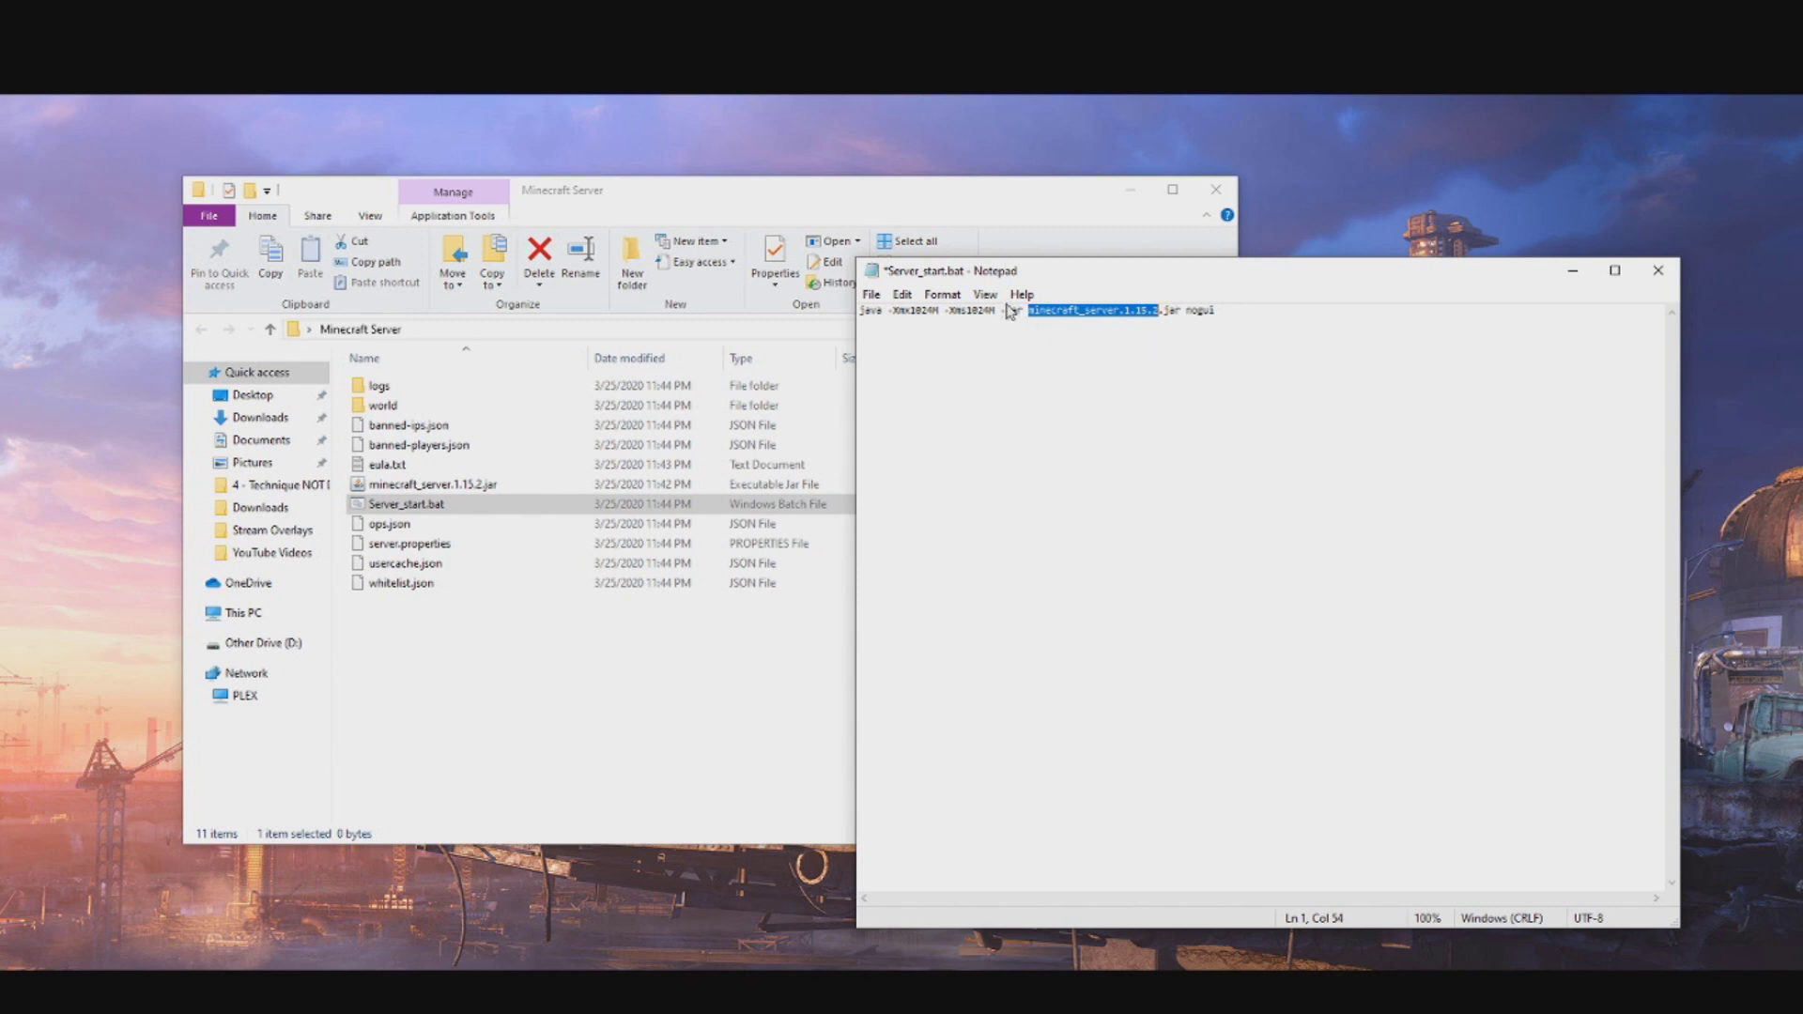
{"action": "left_click_drag", "start_coordinate": [910, 311], "coordinate": [995, 311]}
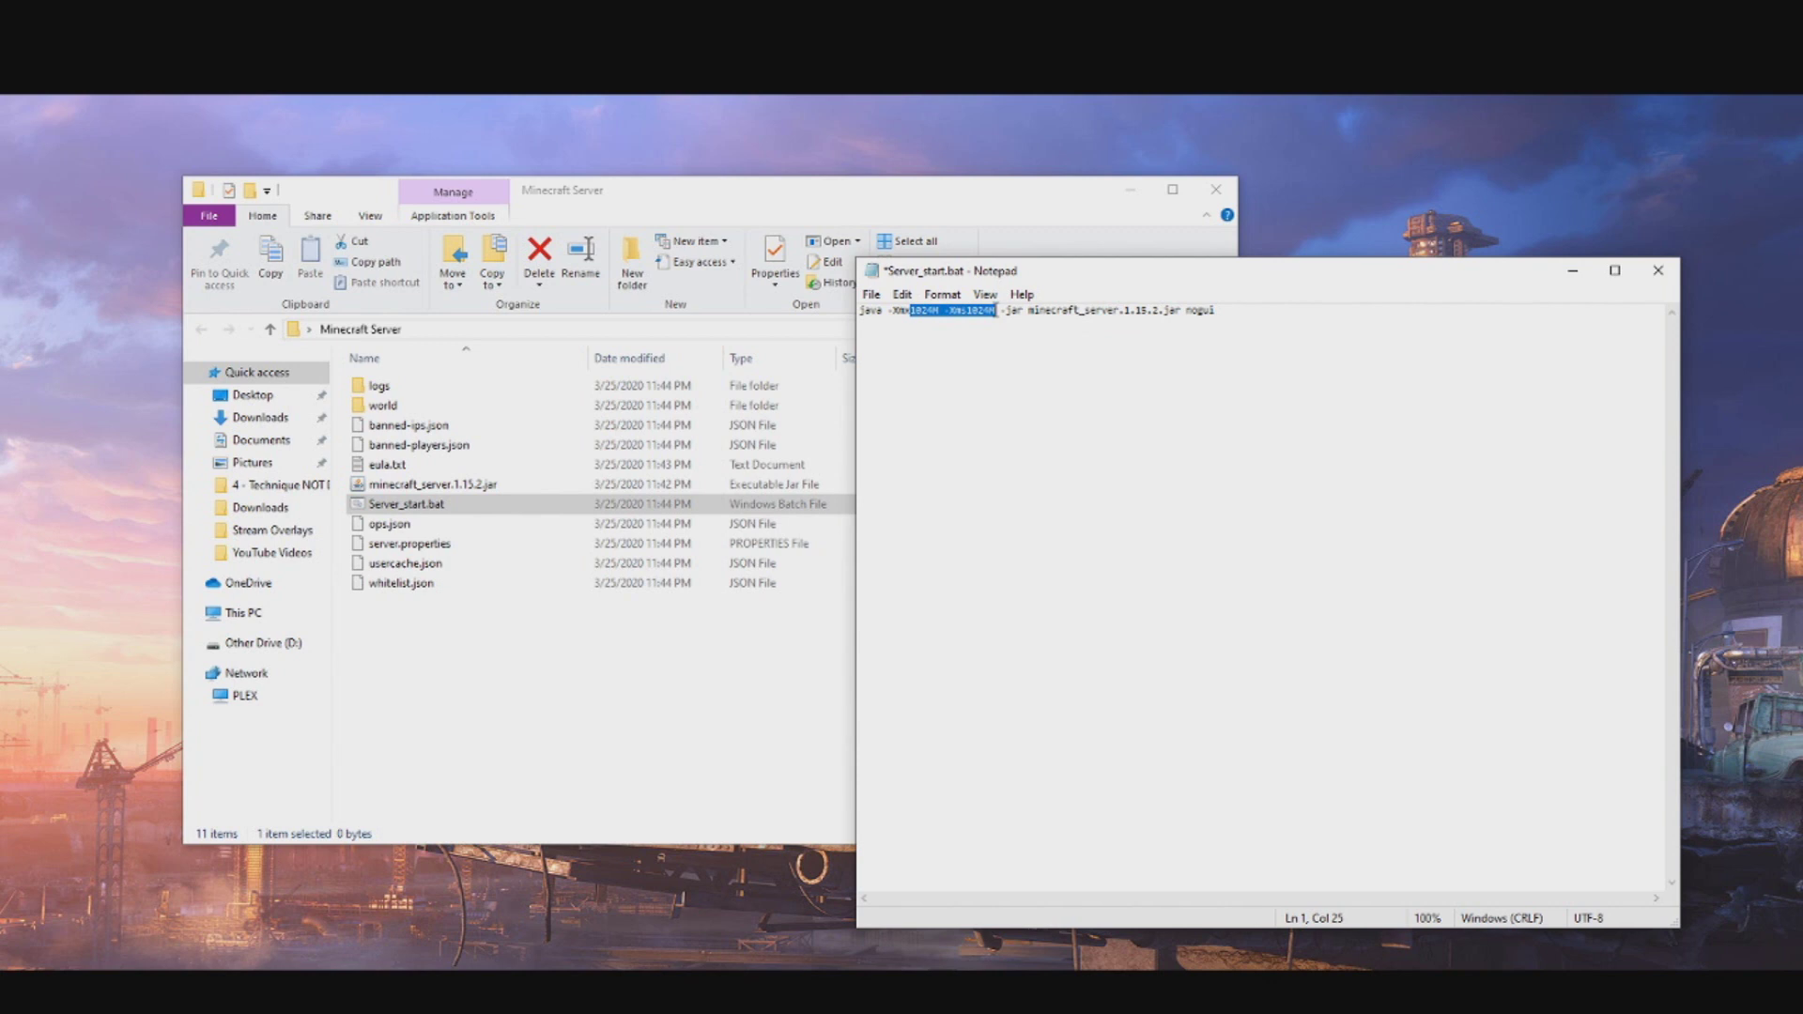
{"action": "left_click", "coordinate": [929, 313]}
{"action": "left_click_drag", "start_coordinate": [935, 311], "coordinate": [910, 310]}
{"action": "left_click_drag", "start_coordinate": [961, 310], "coordinate": [906, 310]}
{"action": "left_click", "coordinate": [930, 313]}
Step: Set both the -Xmx and -Xms memory values in the java command to 3G
{"action": "left_click", "coordinate": [938, 314]}
{"action": "key", "text": "BackSpace"}
{"action": "key", "text": "BackSpace"}
{"action": "key", "text": "BackSpace"}
{"action": "key", "text": "BackSpace"}
{"action": "key", "text": "BackSpace"}
{"action": "type", "text": "3G"}
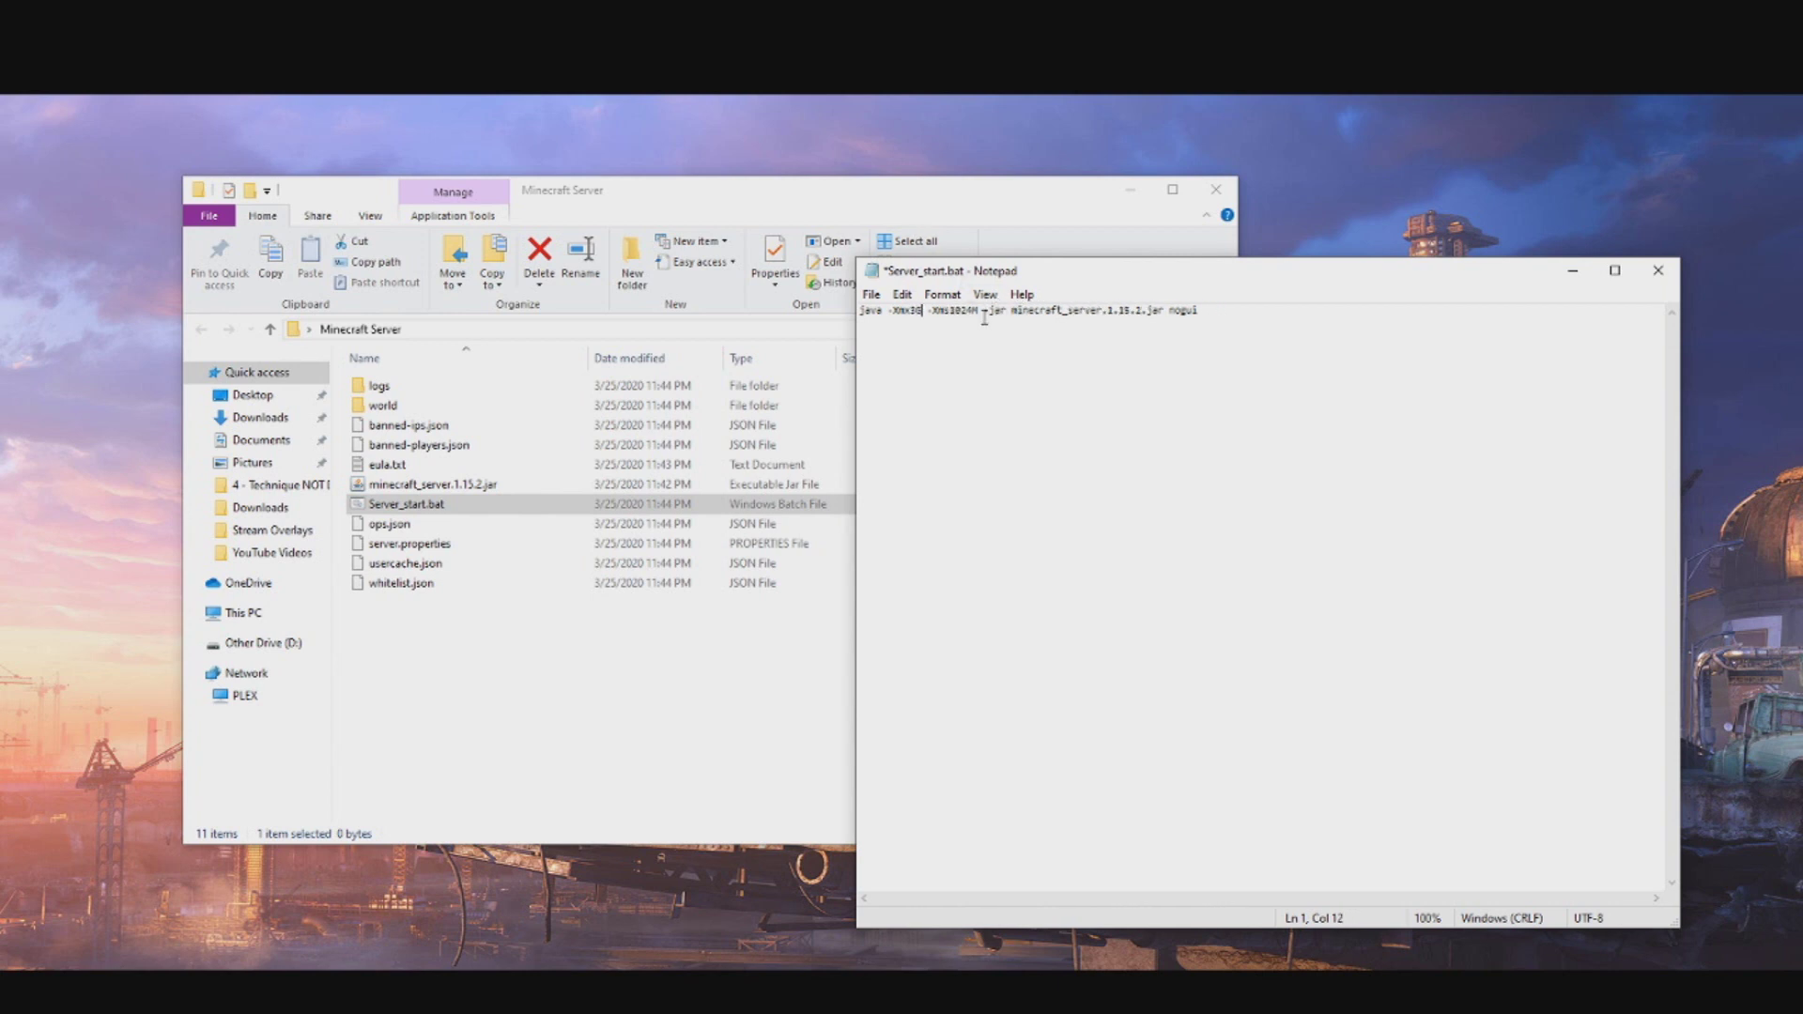
{"action": "left_click_drag", "start_coordinate": [982, 313], "coordinate": [950, 313]}
{"action": "type", "text": "3G"}
Step: Save the edited Server_start.bat and close it
{"action": "left_click", "coordinate": [871, 294]}
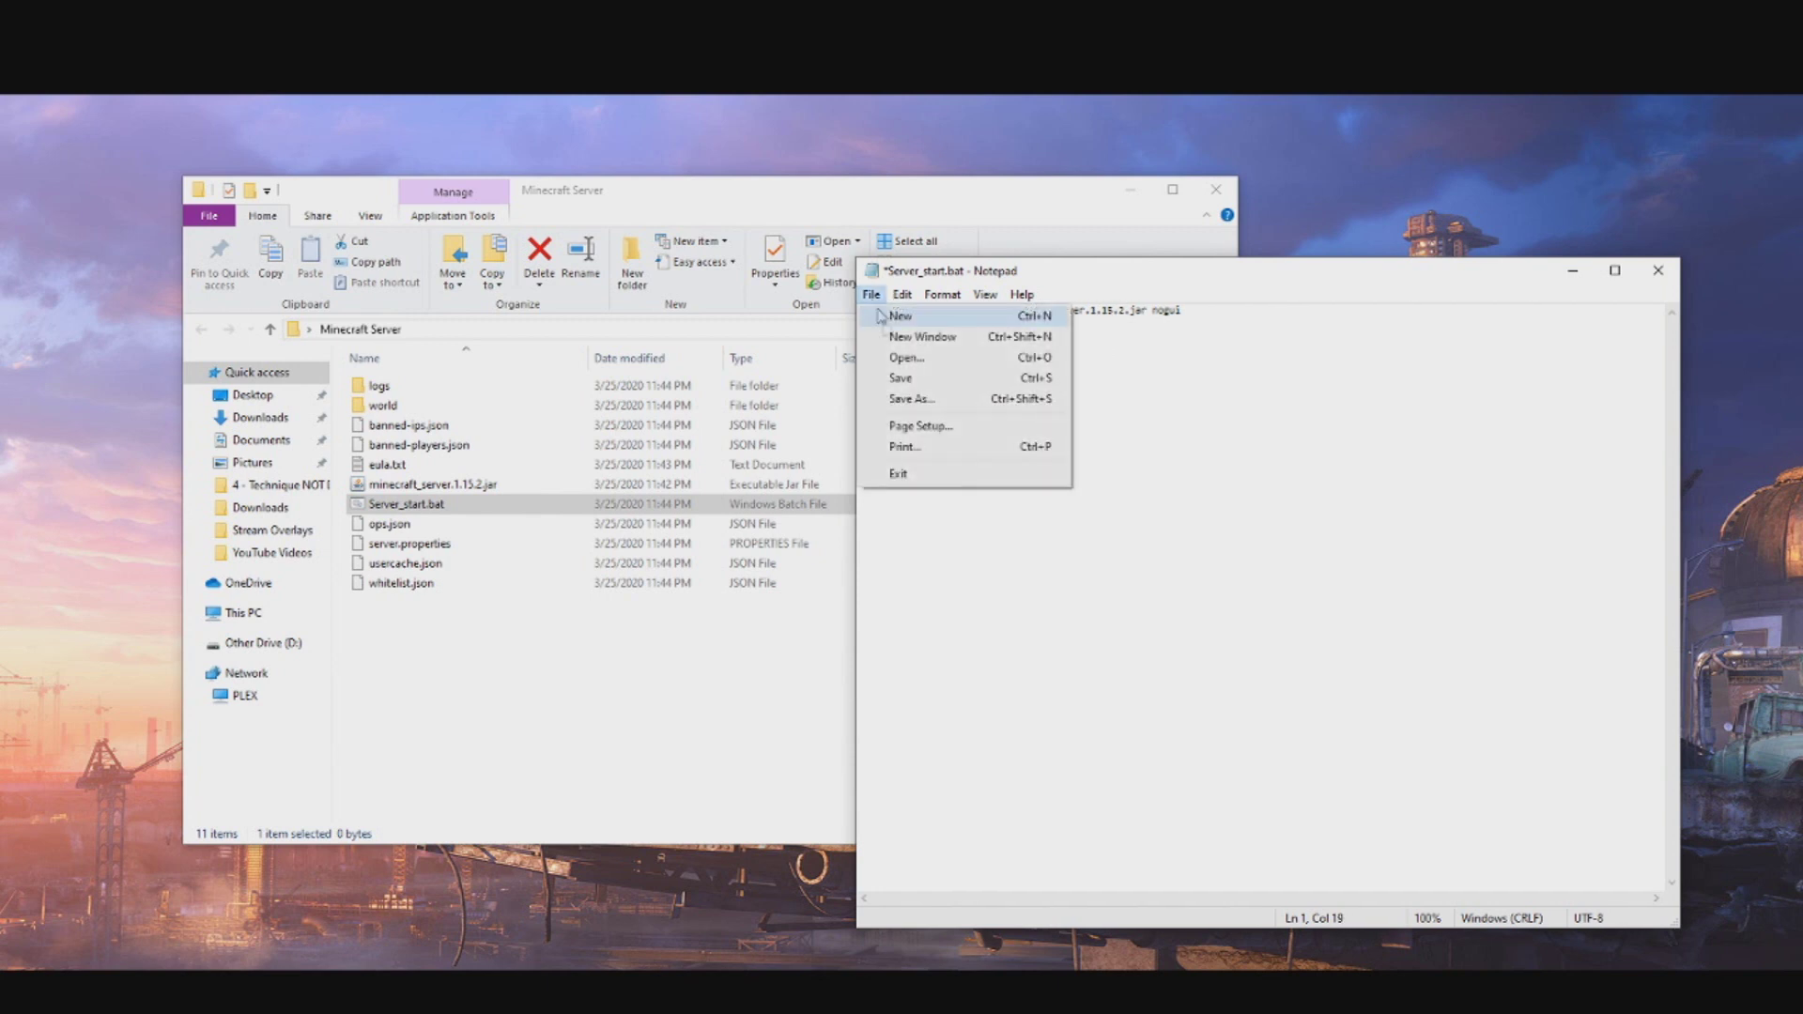
{"action": "left_click", "coordinate": [888, 379]}
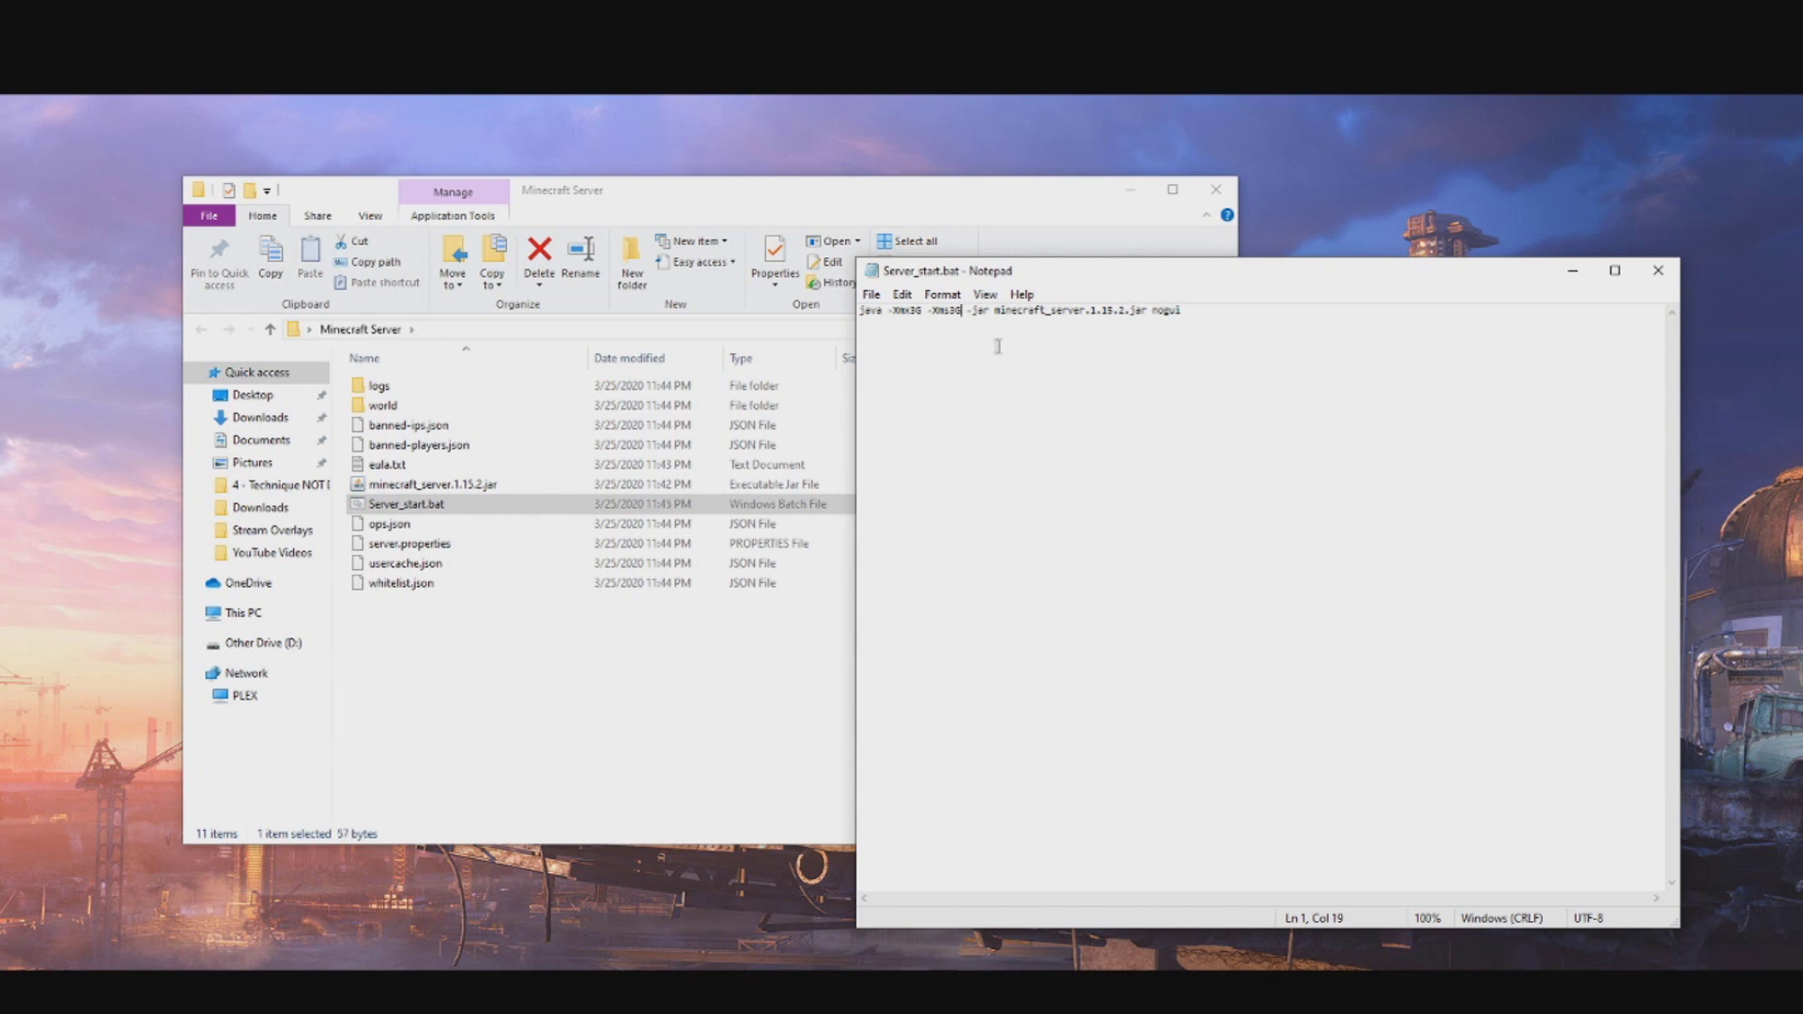
{"action": "left_click", "coordinate": [1657, 271]}
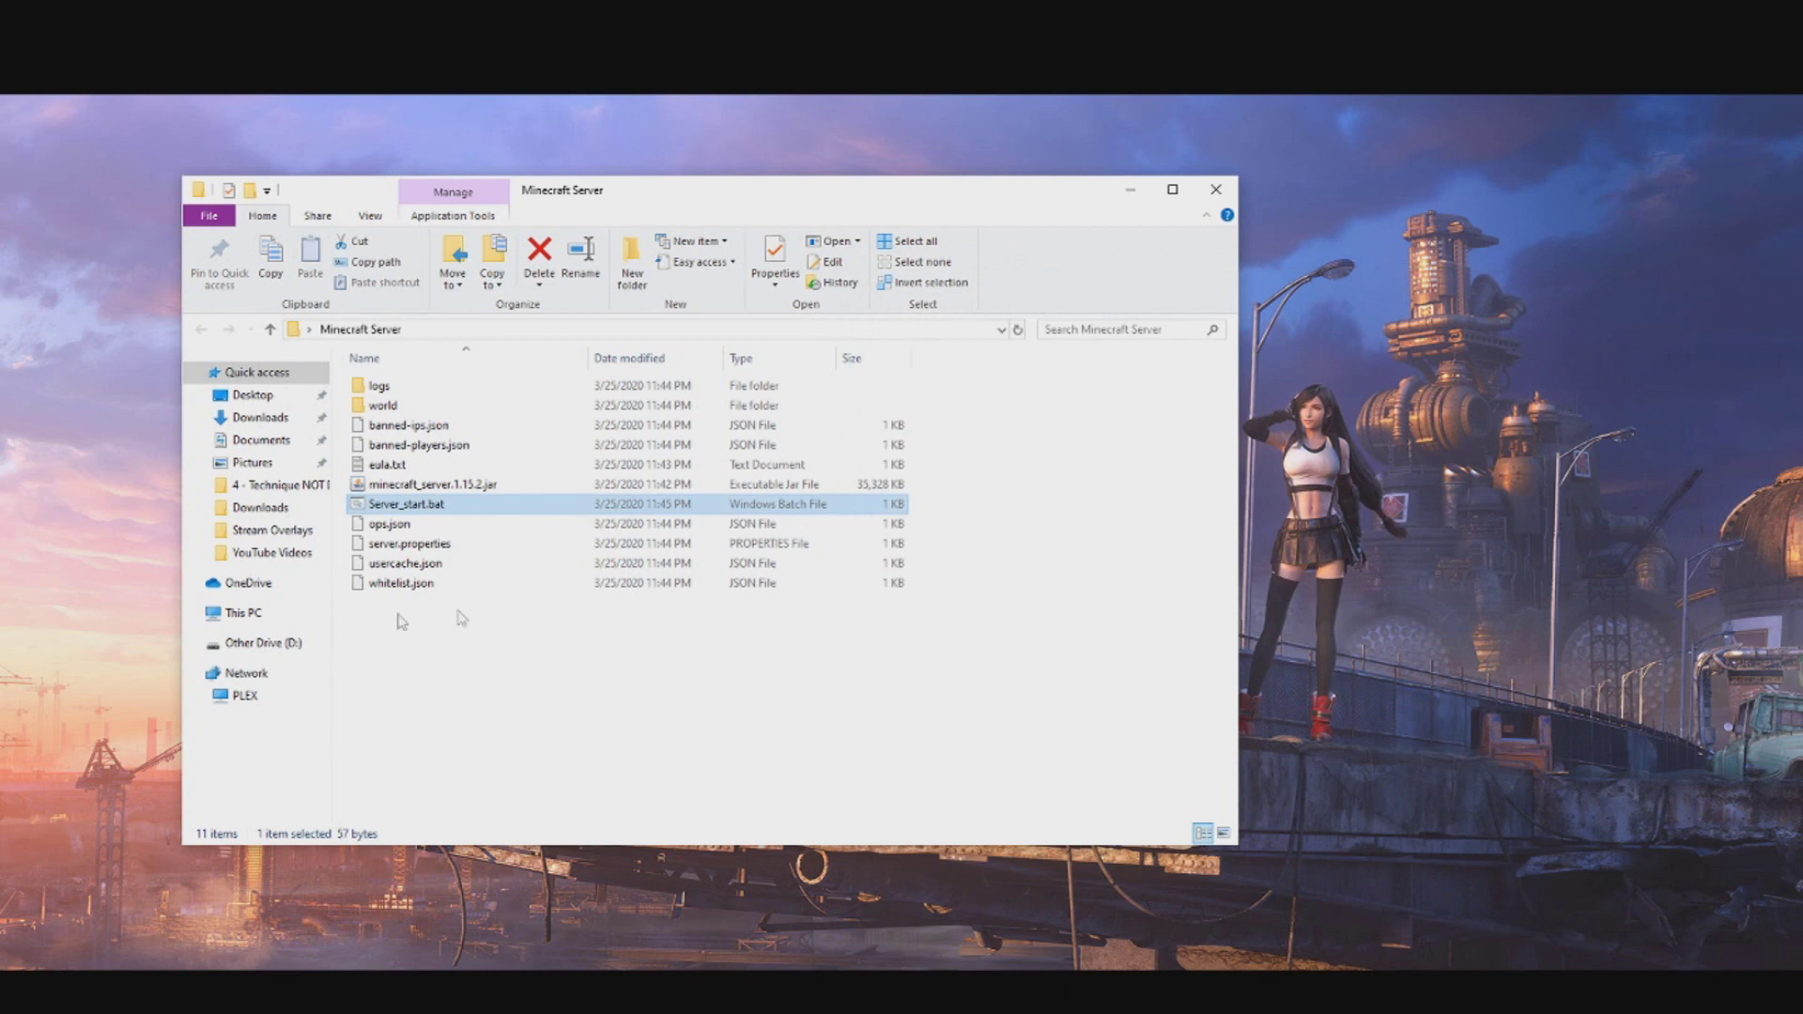
Step: Run Server_start.bat from the Minecraft Server folder and allow Java(TM) Platform SE binary through the firewall on public networks
{"action": "left_click", "coordinate": [398, 620]}
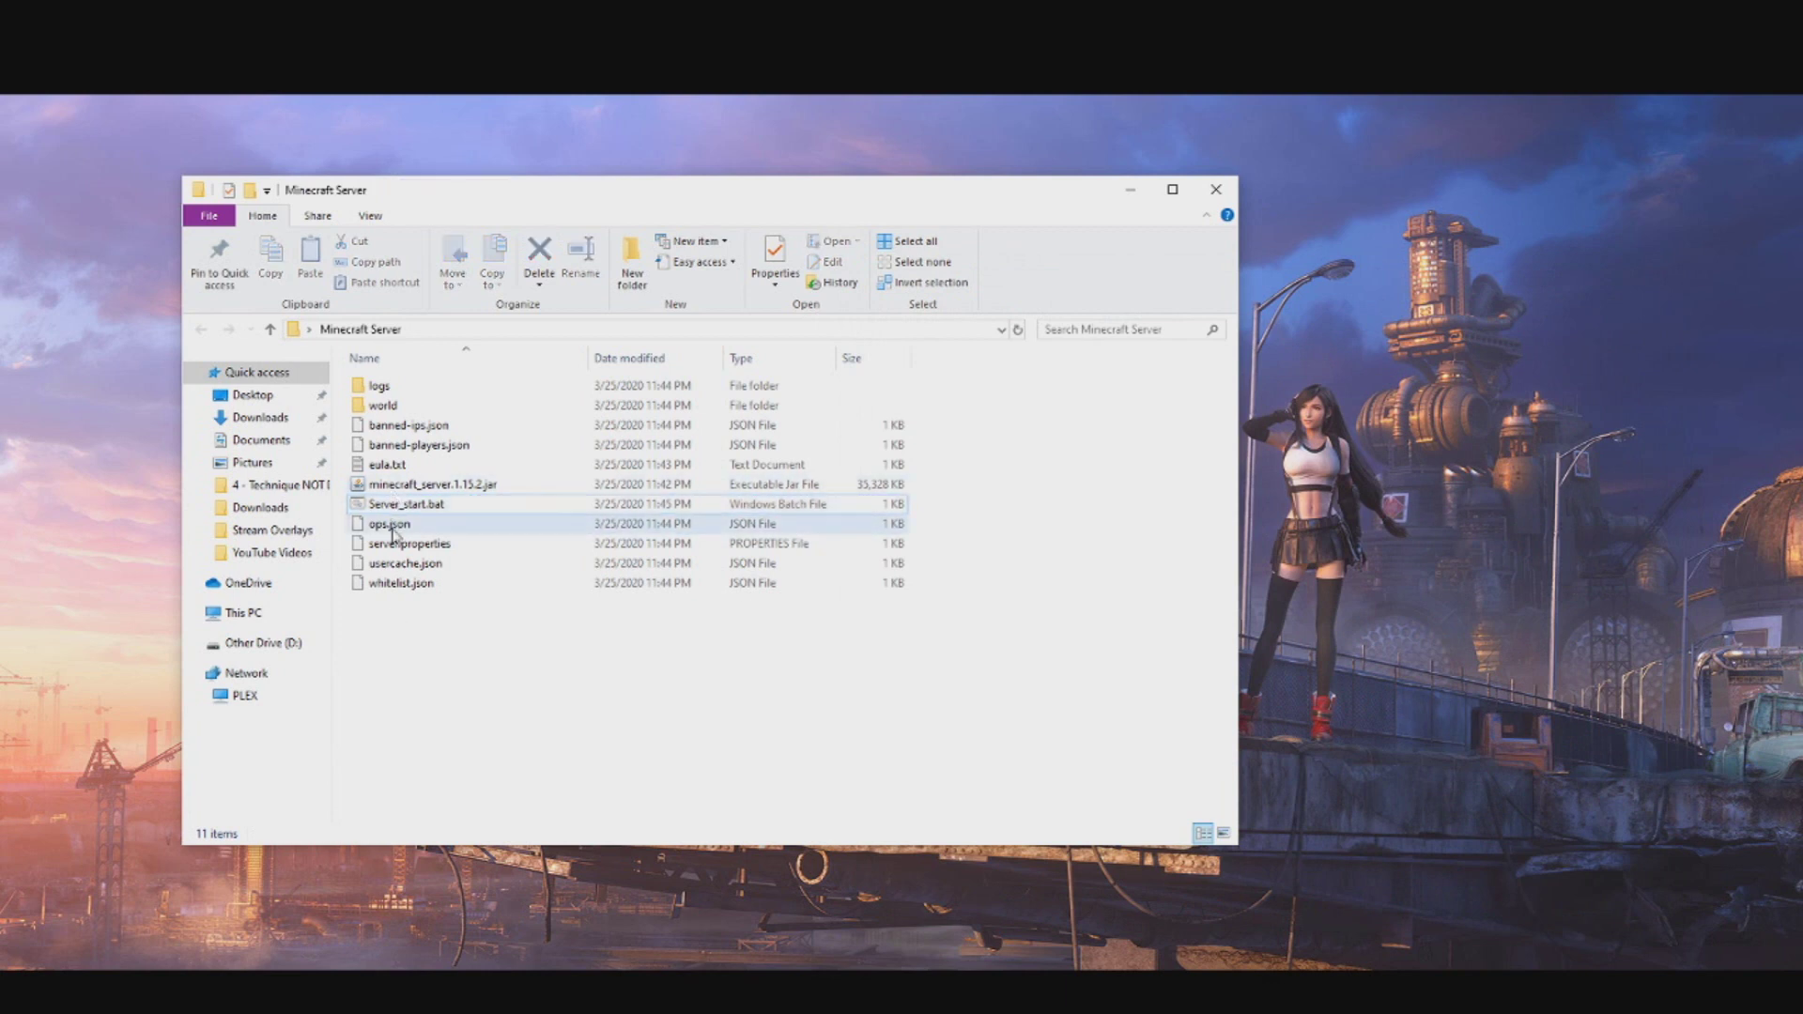
{"action": "left_click", "coordinate": [410, 487]}
{"action": "left_click", "coordinate": [409, 505]}
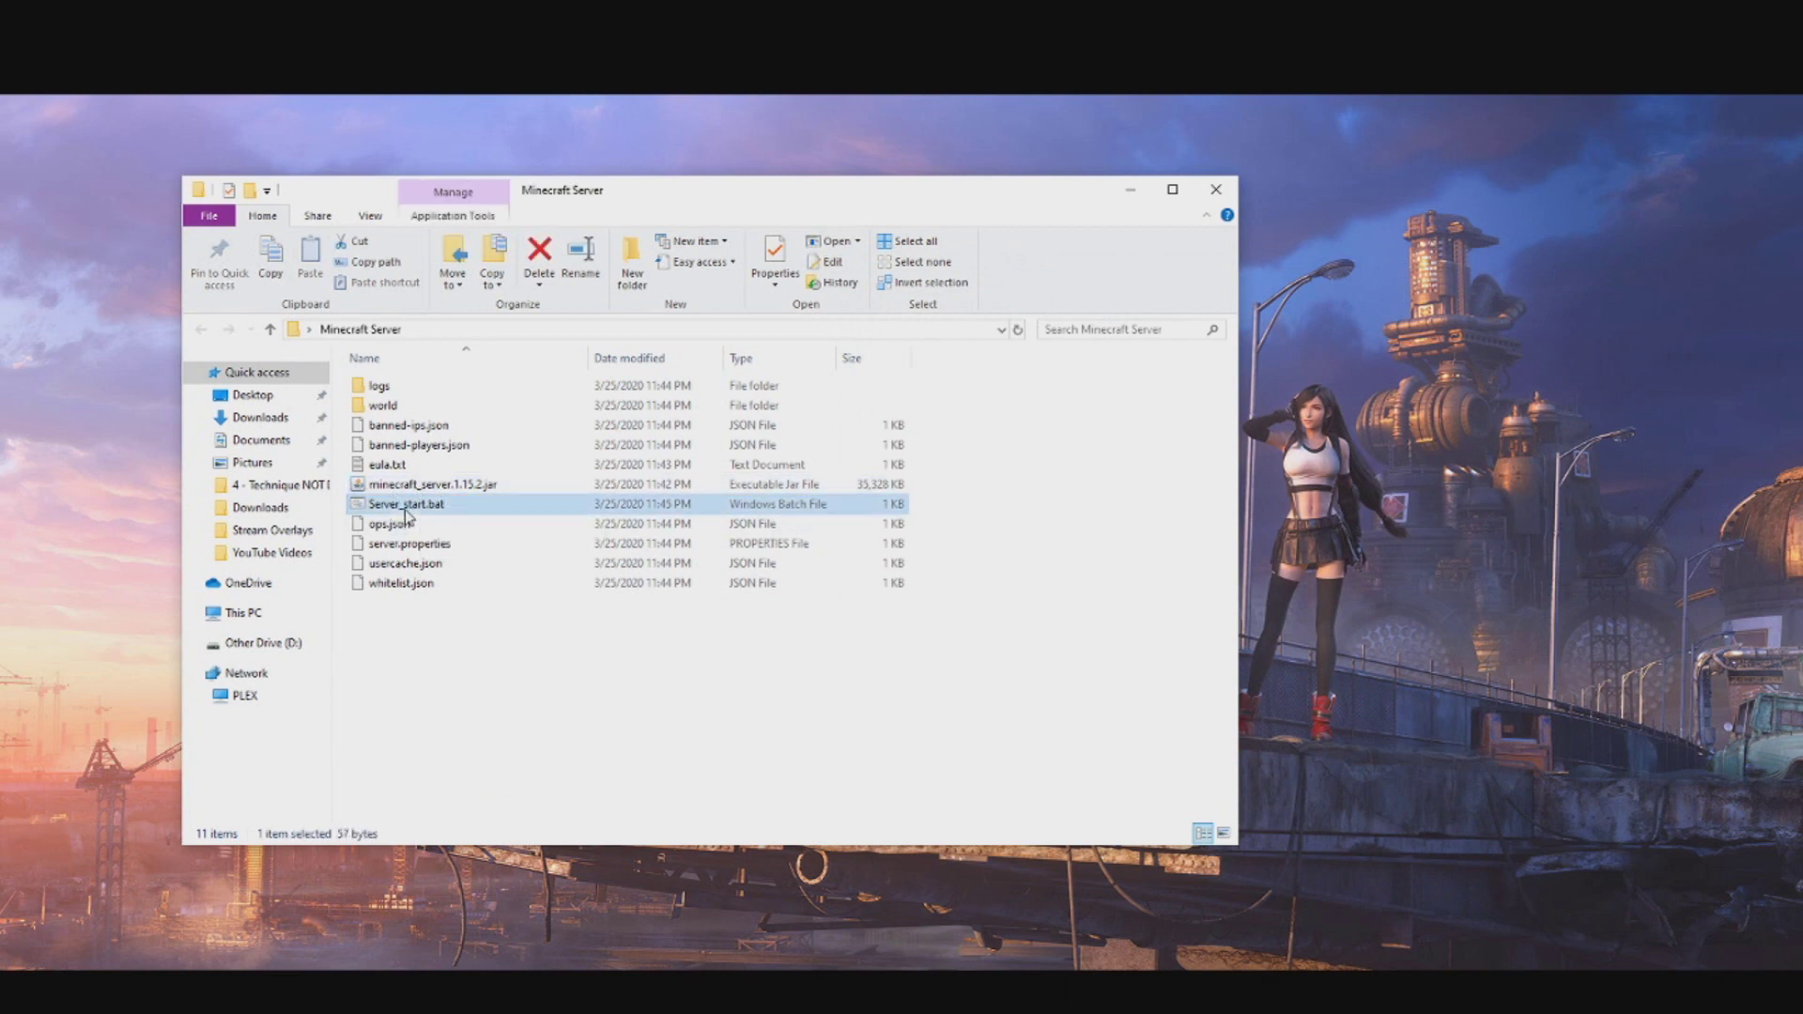
{"action": "double_click", "coordinate": [406, 509]}
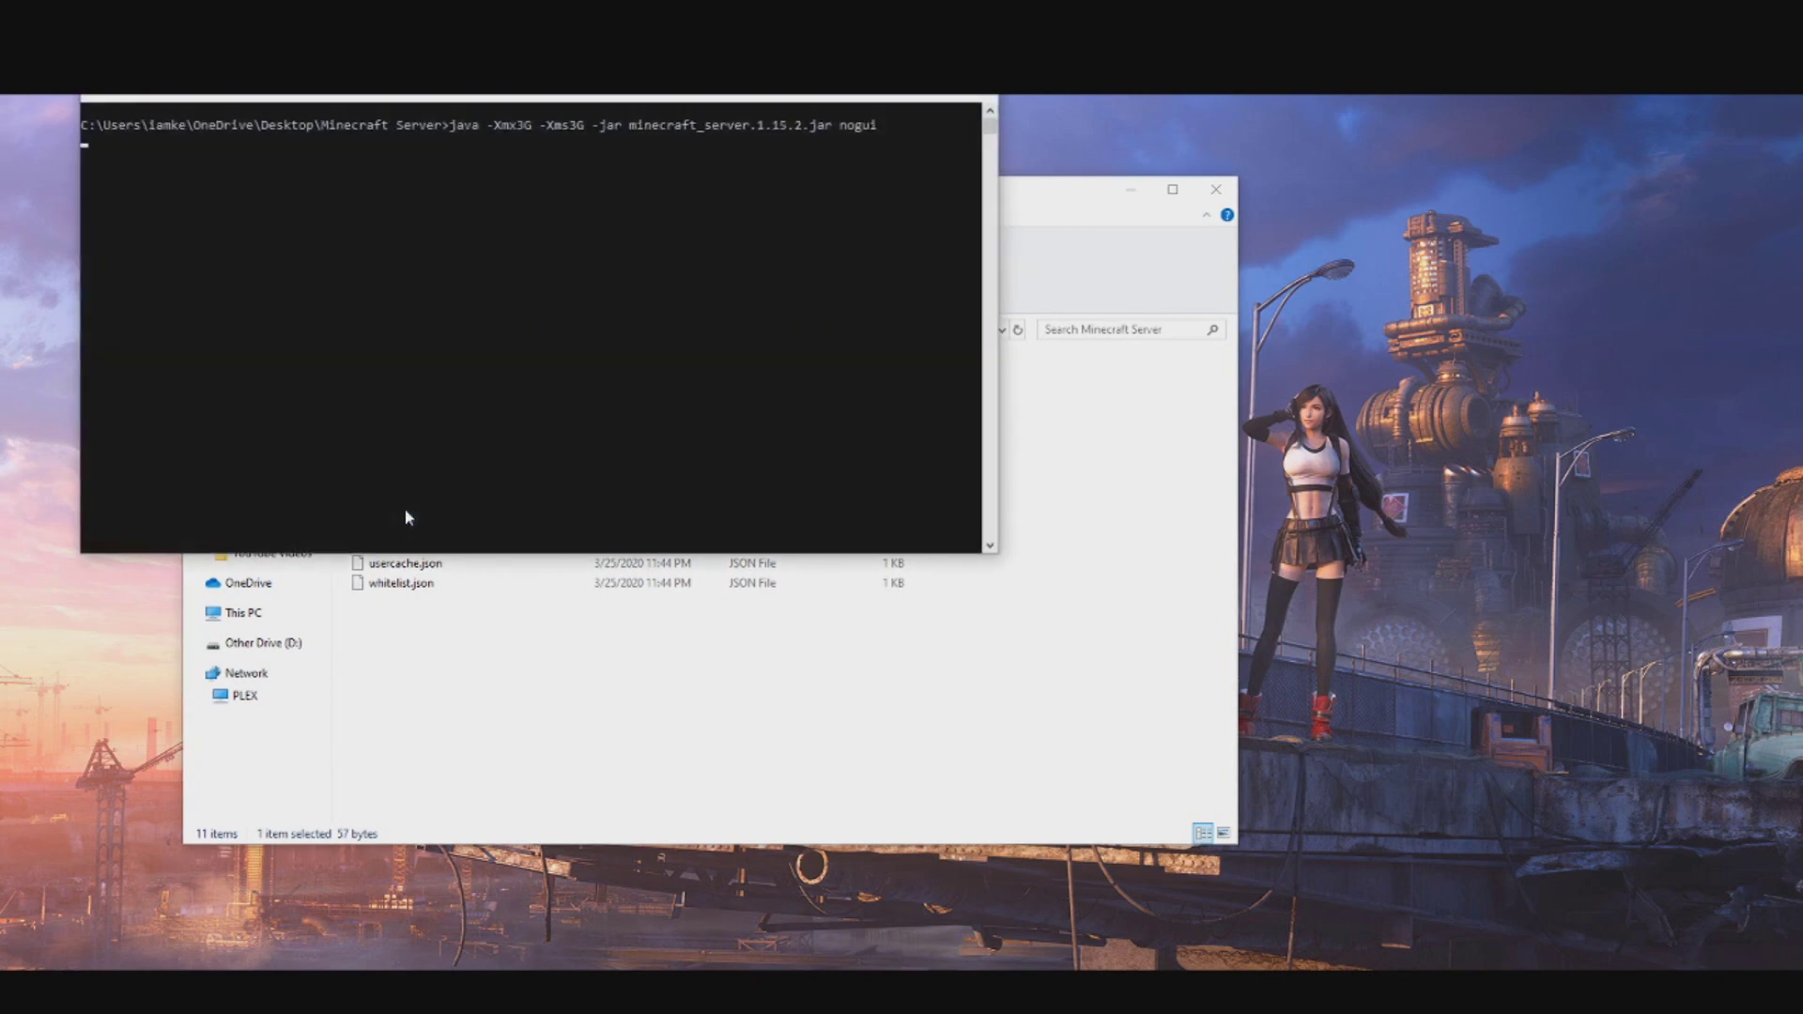
{"action": "left_click_drag", "start_coordinate": [459, 98], "coordinate": [526, 181]}
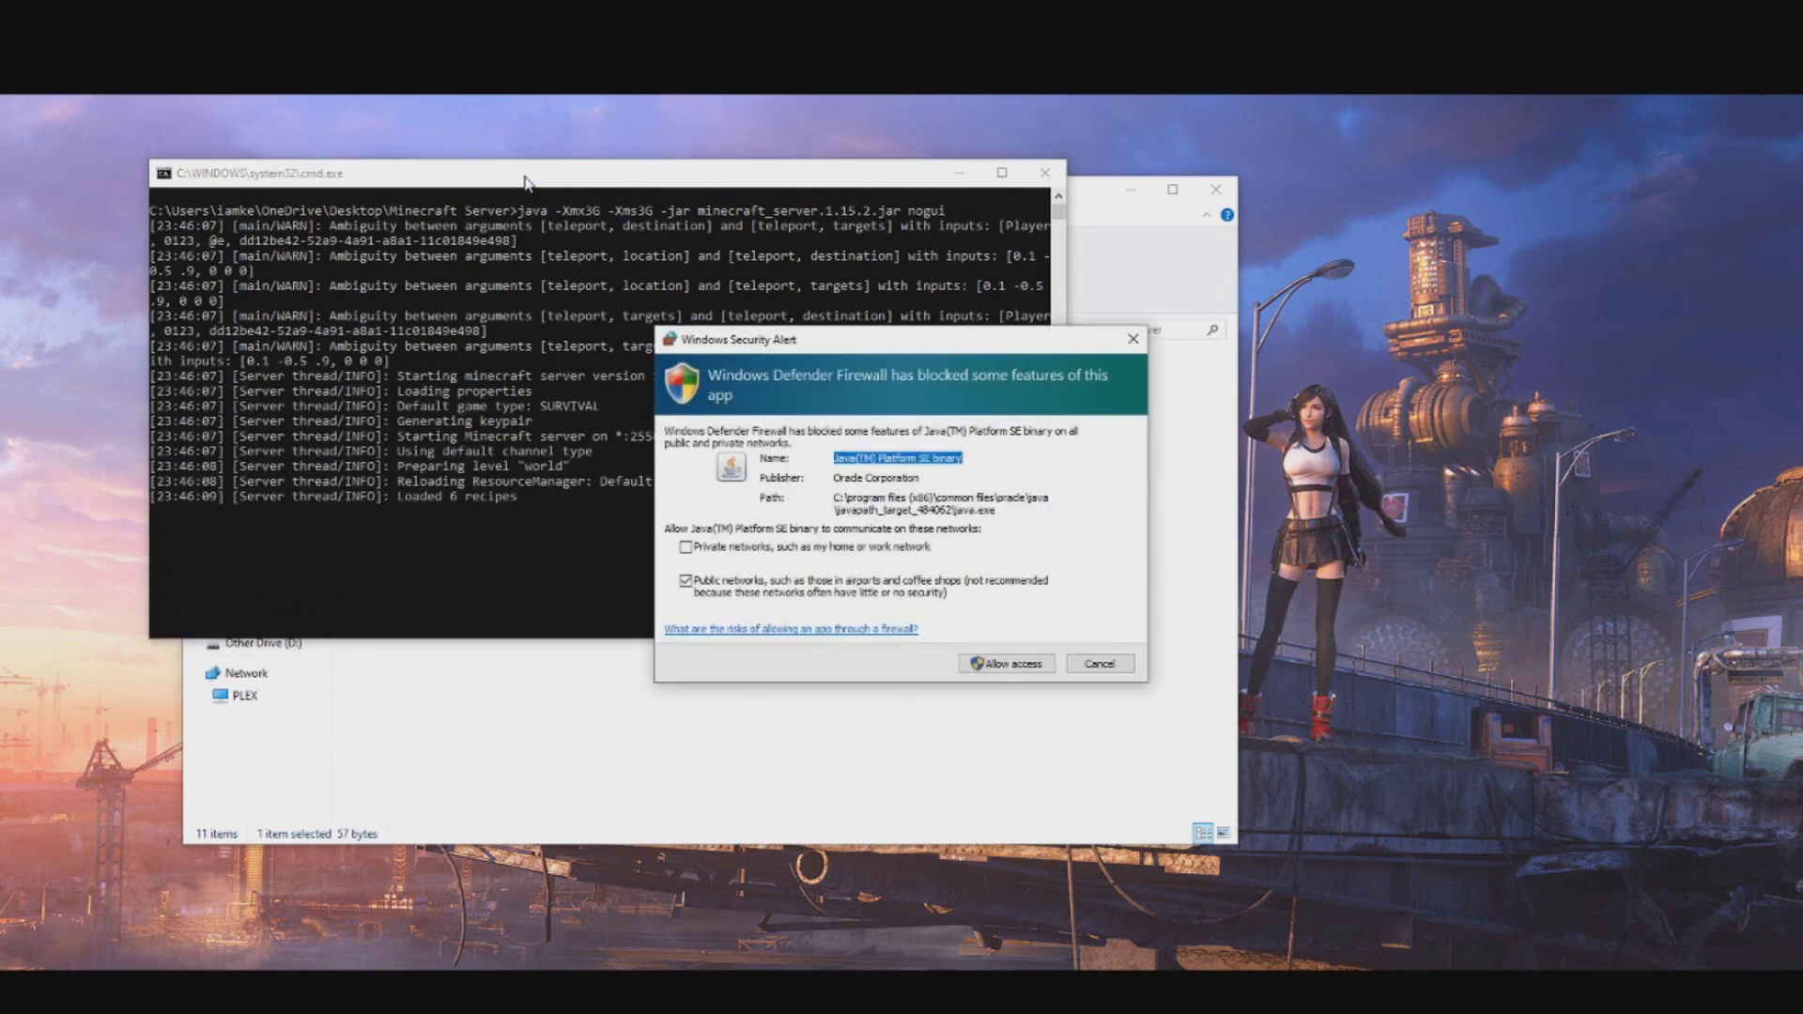
{"action": "left_click", "coordinate": [1020, 666]}
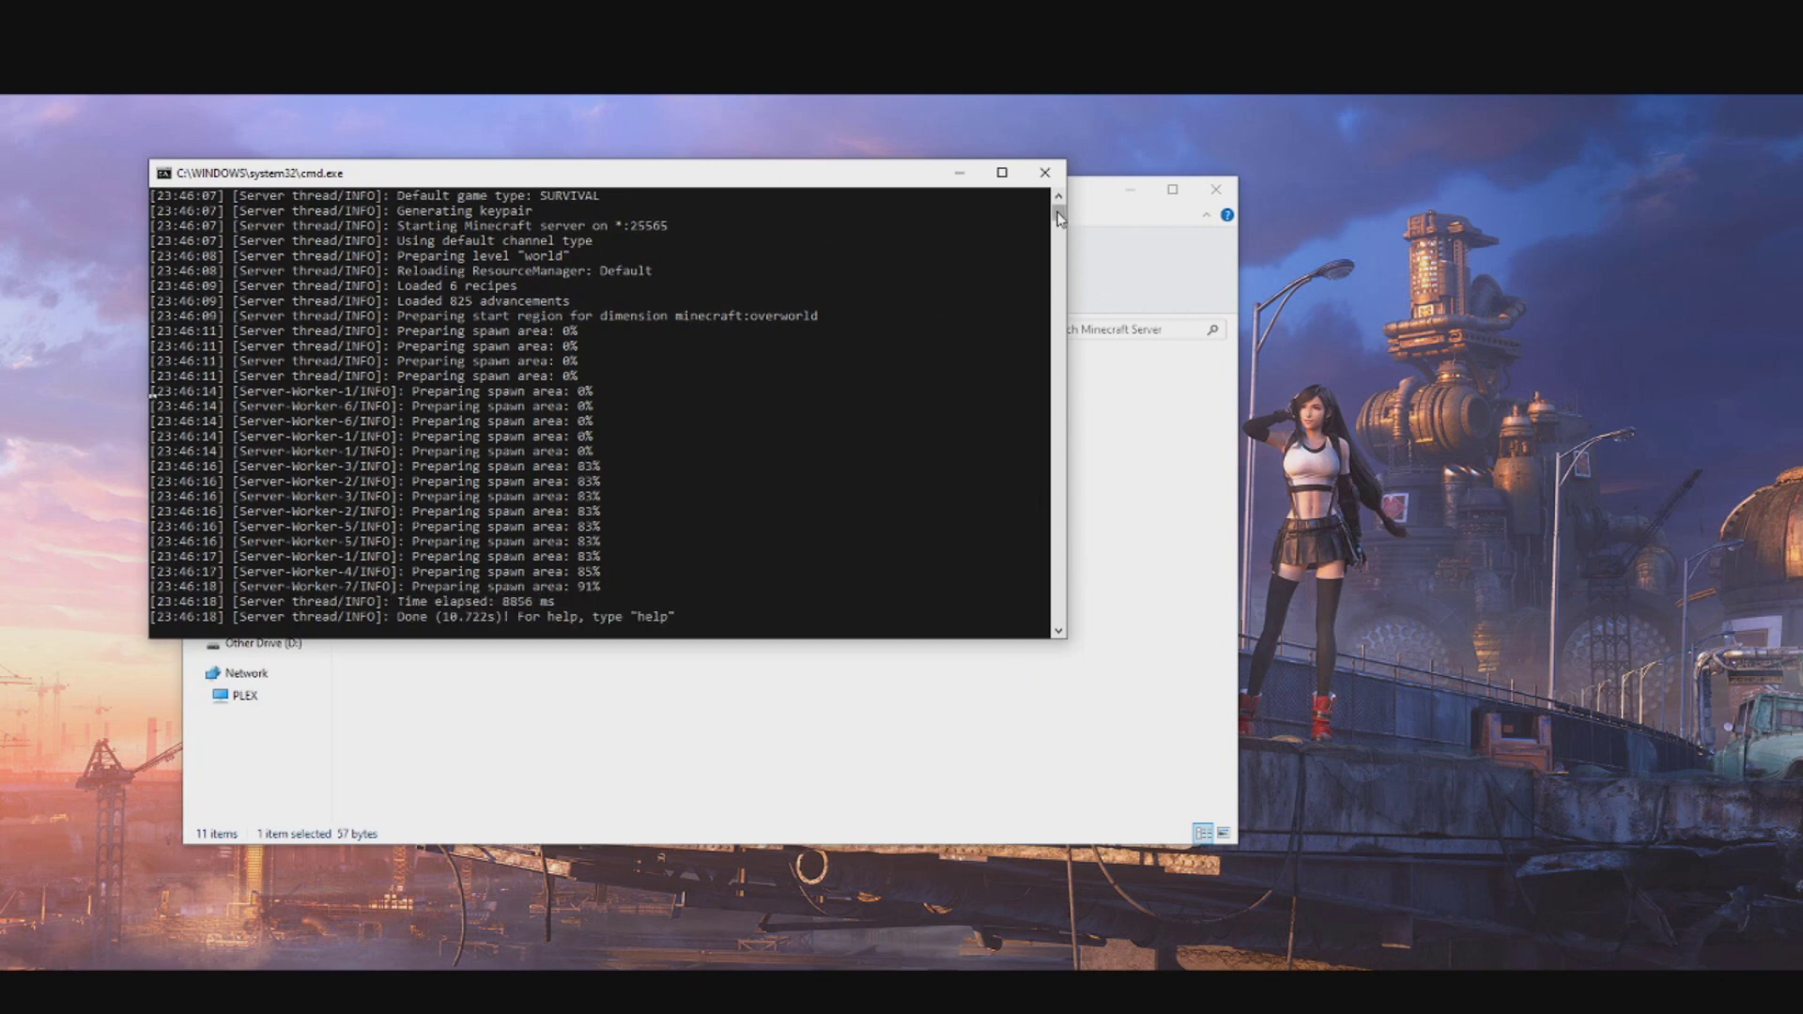
Step: Examine the nogui option in the java launch command and review the server's startup log in the console
{"action": "scroll", "coordinate": [1059, 217], "scroll_direction": "up", "scroll_amount": 5}
{"action": "left_click_drag", "start_coordinate": [959, 212], "coordinate": [901, 214]}
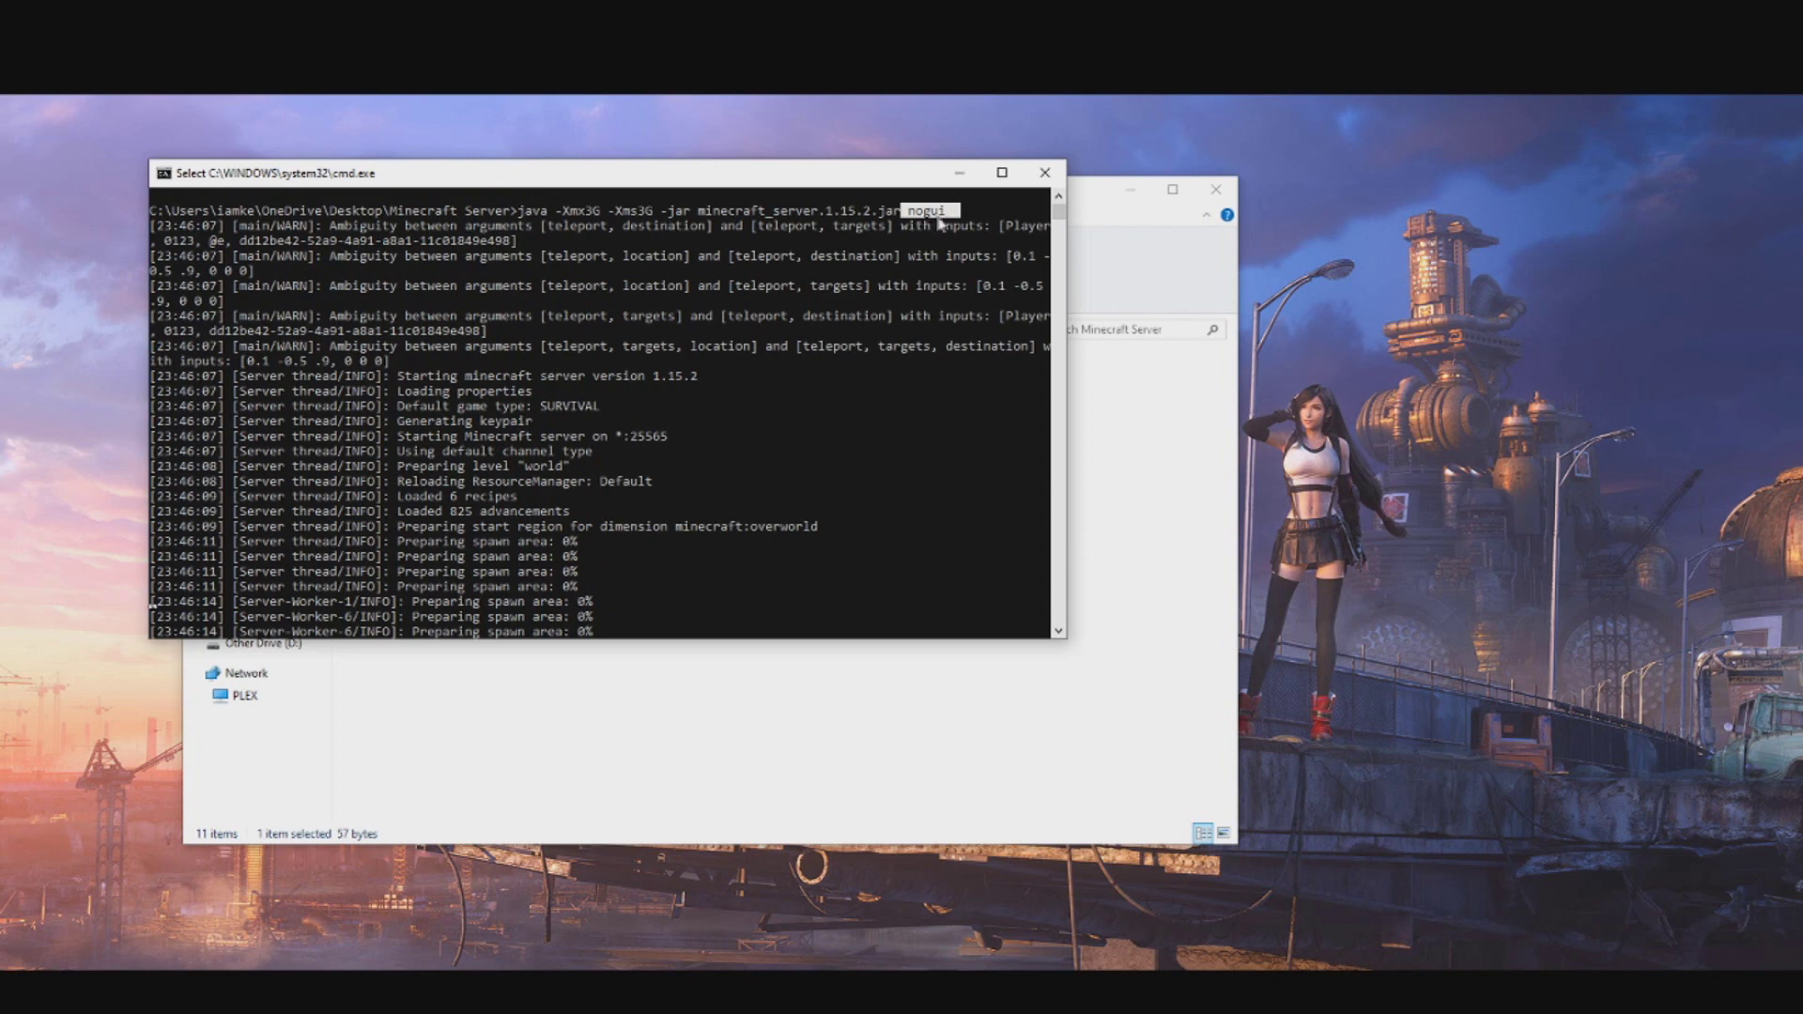
{"action": "mouse_move", "coordinate": [1059, 214]}
{"action": "left_mouse_down"}
{"action": "mouse_move", "coordinate": [1058, 399]}
{"action": "mouse_move", "coordinate": [1058, 203]}
{"action": "left_mouse_up"}
{"action": "scroll", "coordinate": [591, 522], "scroll_direction": "down", "scroll_amount": 5}
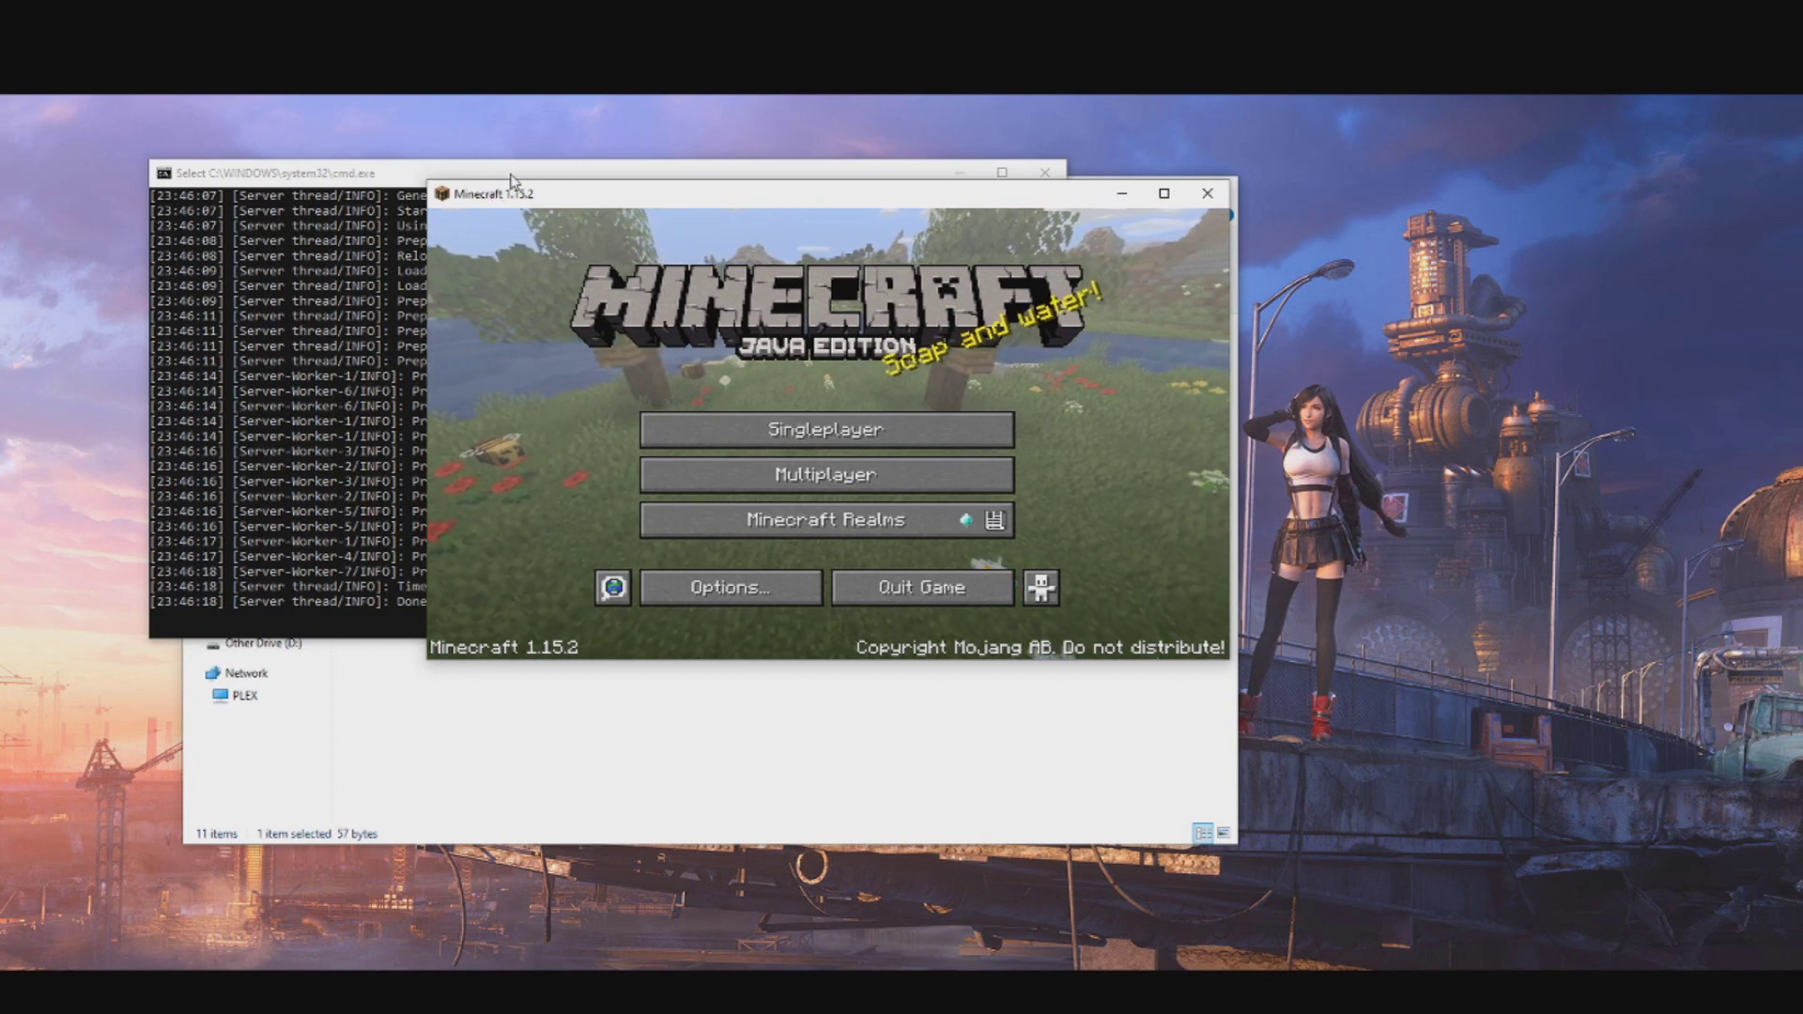
Step: Switch to Minecraft 1.15.2 and add a multiplayer server named Minecraft Server with the address 192.168.1.151
{"action": "left_click", "coordinate": [824, 479]}
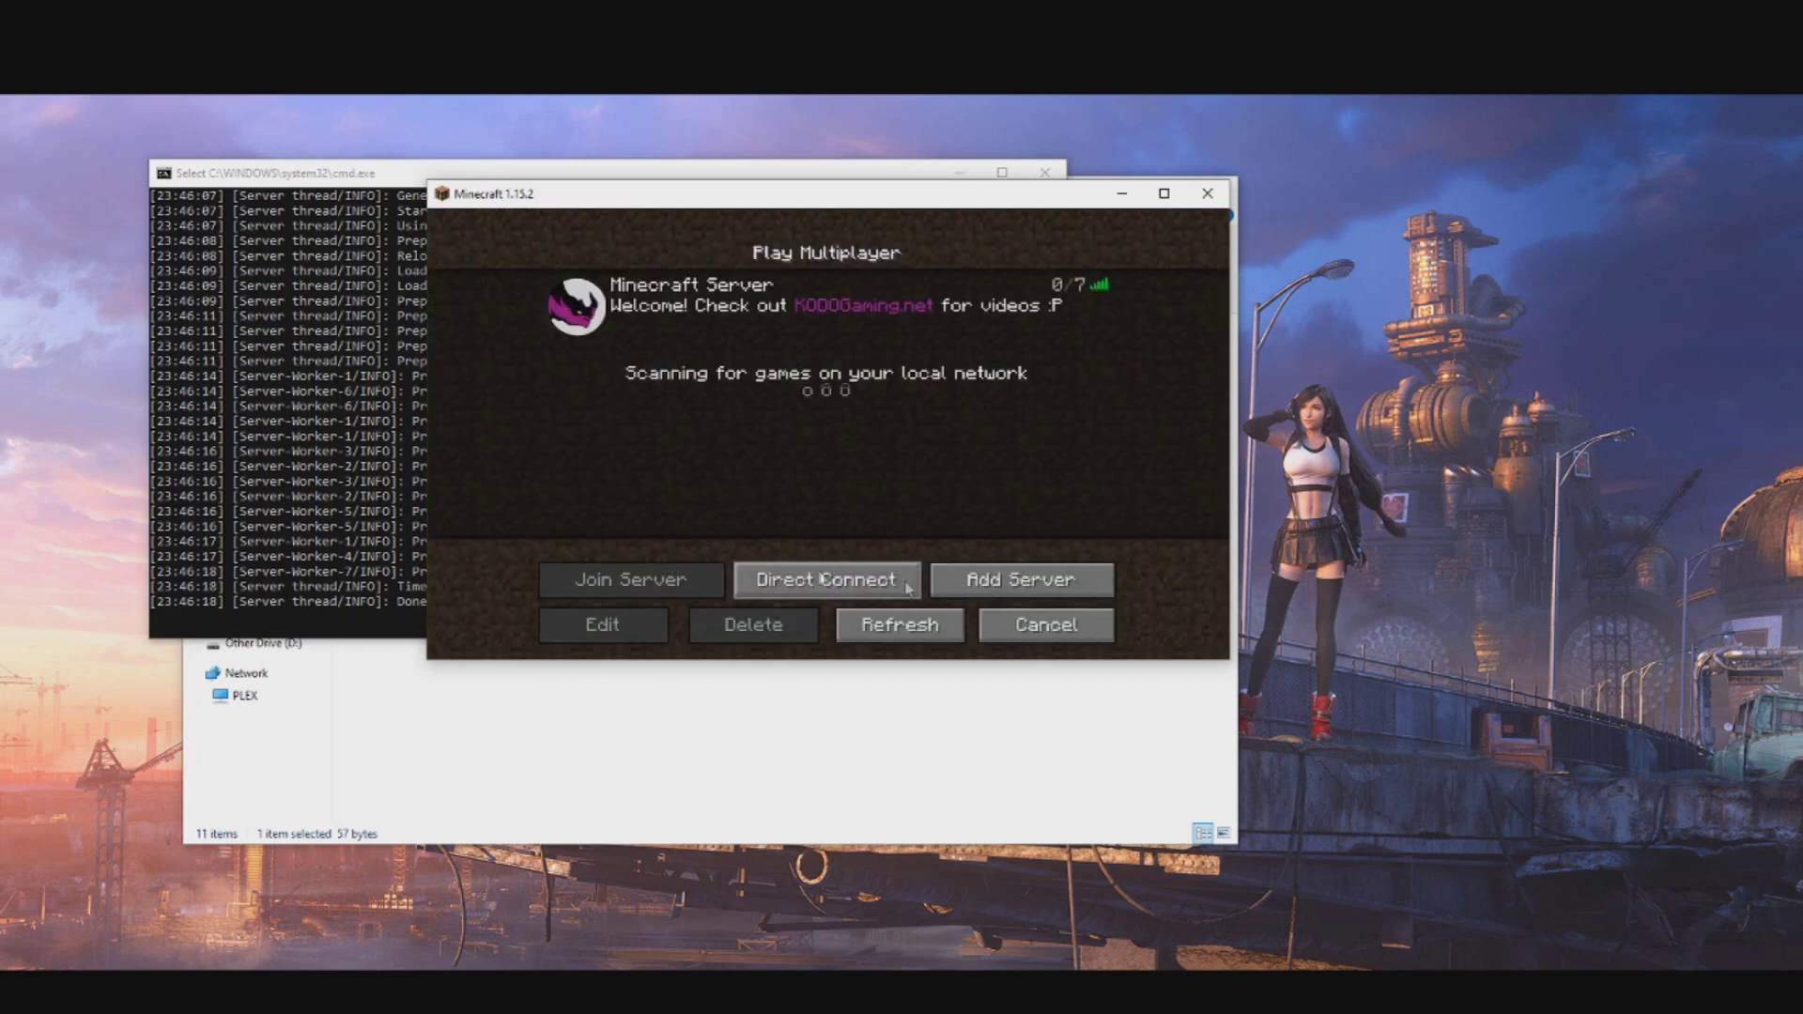
{"action": "left_click", "coordinate": [994, 589]}
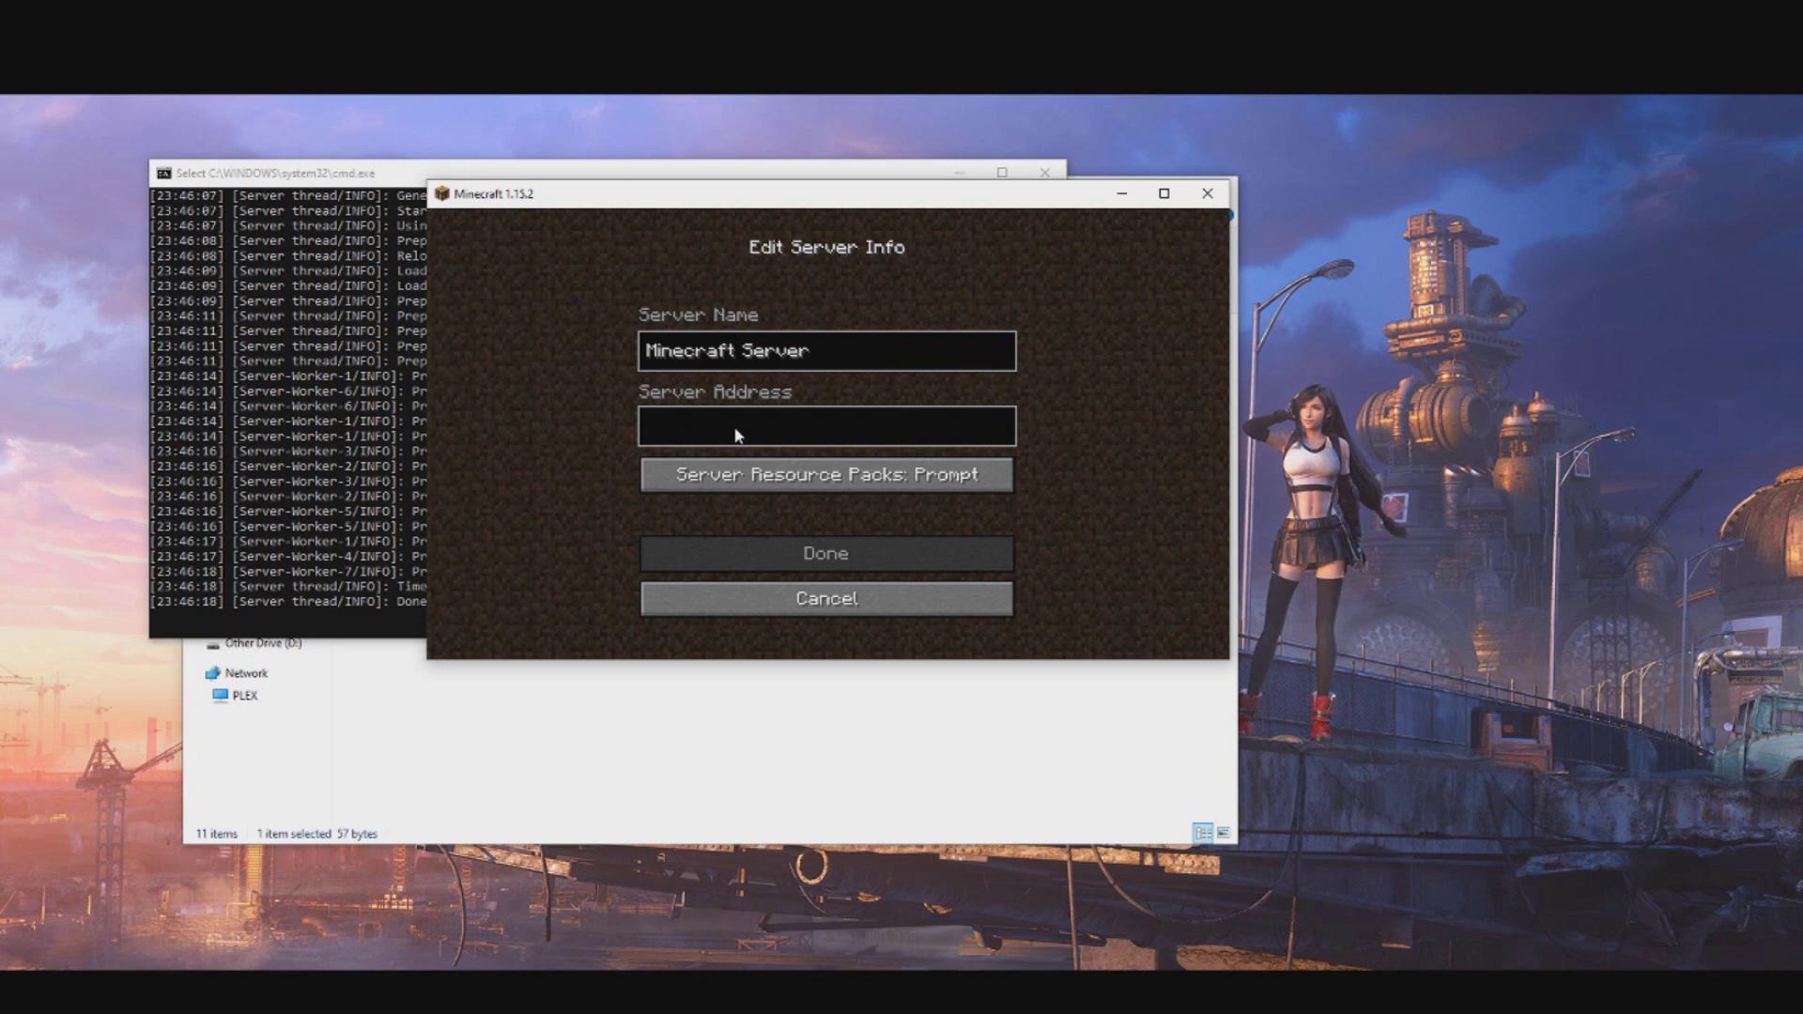
{"action": "type", "text": "192.168."}
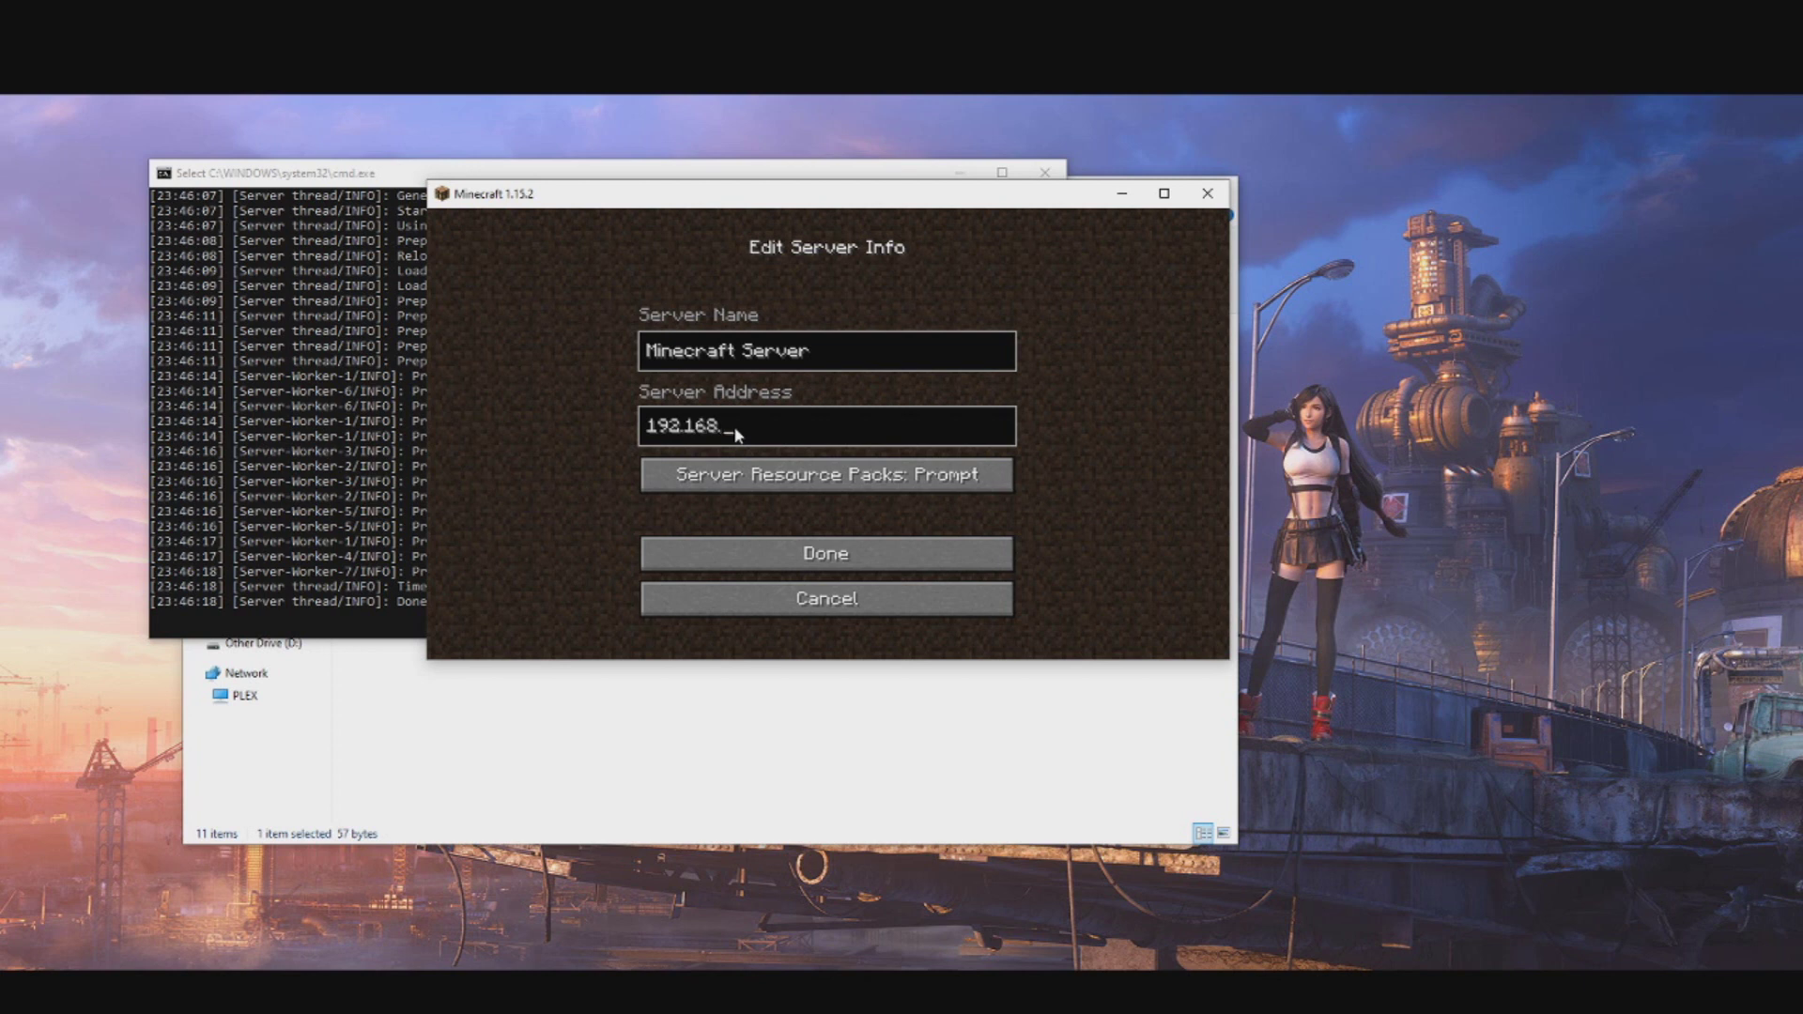
{"action": "type", "text": "1.151"}
{"action": "left_click", "coordinate": [690, 540]}
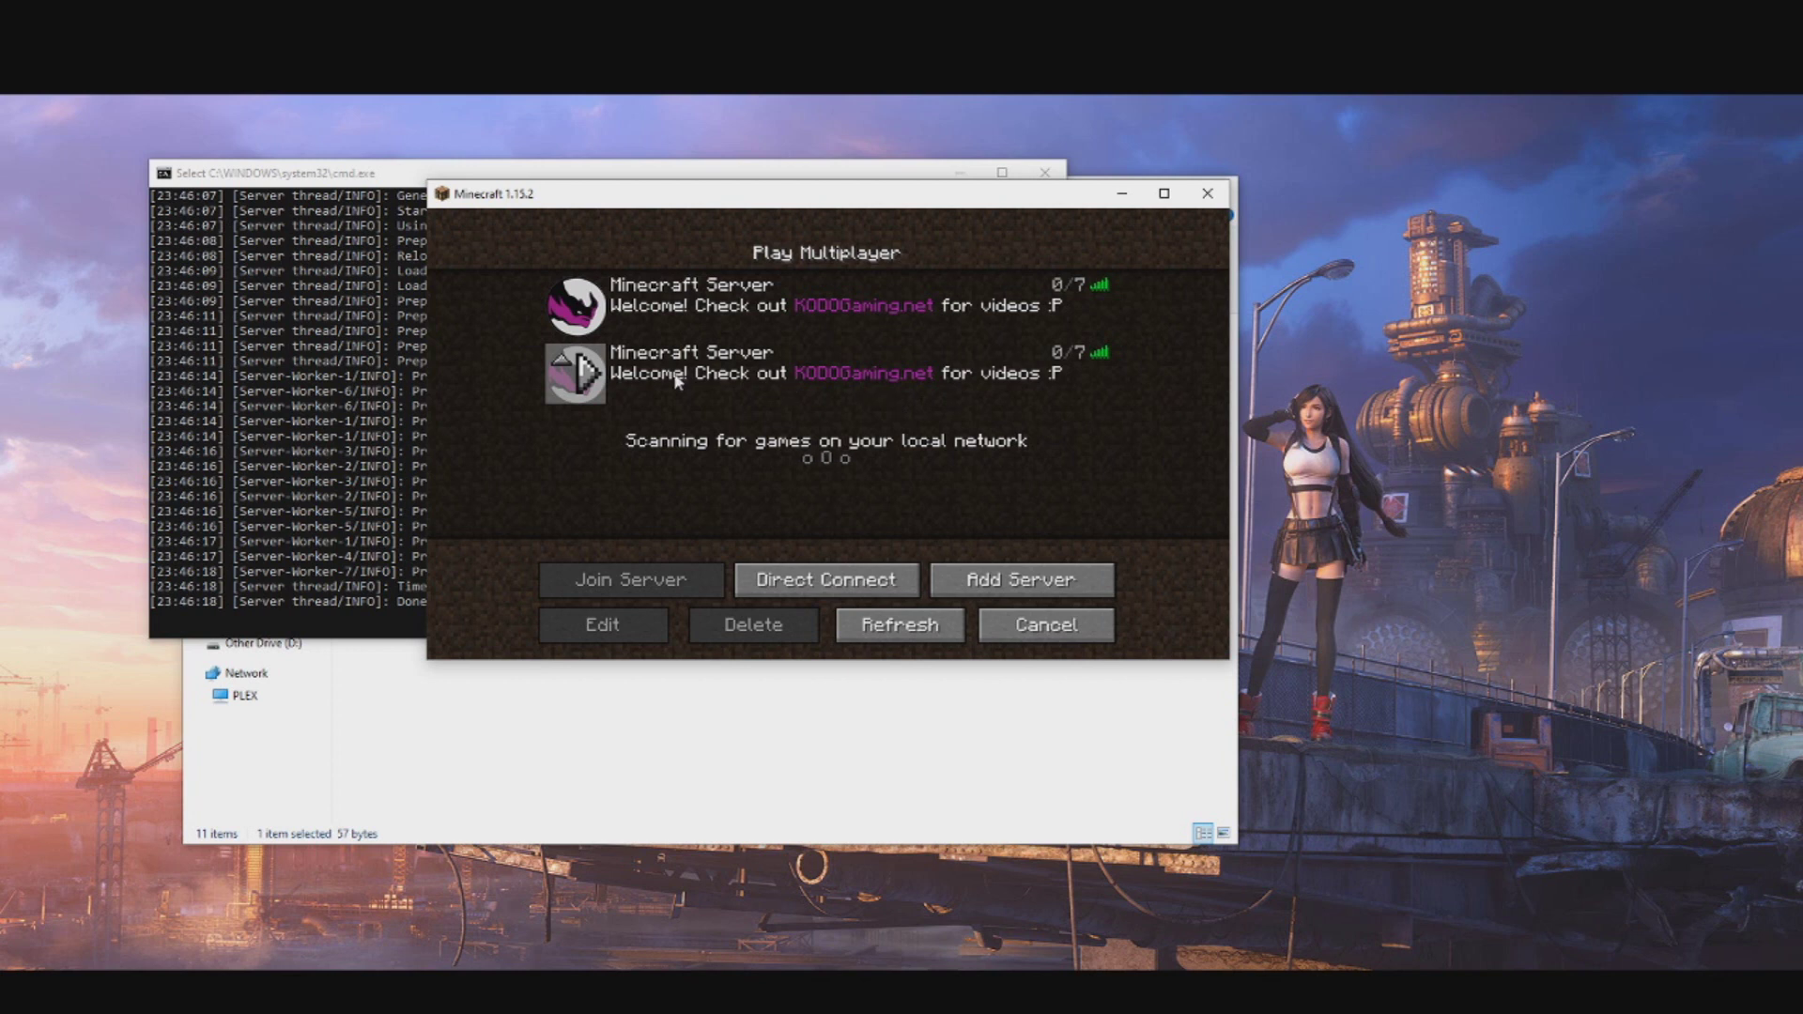
{"action": "left_click", "coordinate": [562, 359]}
{"action": "key", "text": "shift+Down"}
Step: Return to the Minecraft Server folder and open server.properties with Notepad, keeping it as the default app for .properties files
{"action": "left_click", "coordinate": [701, 813]}
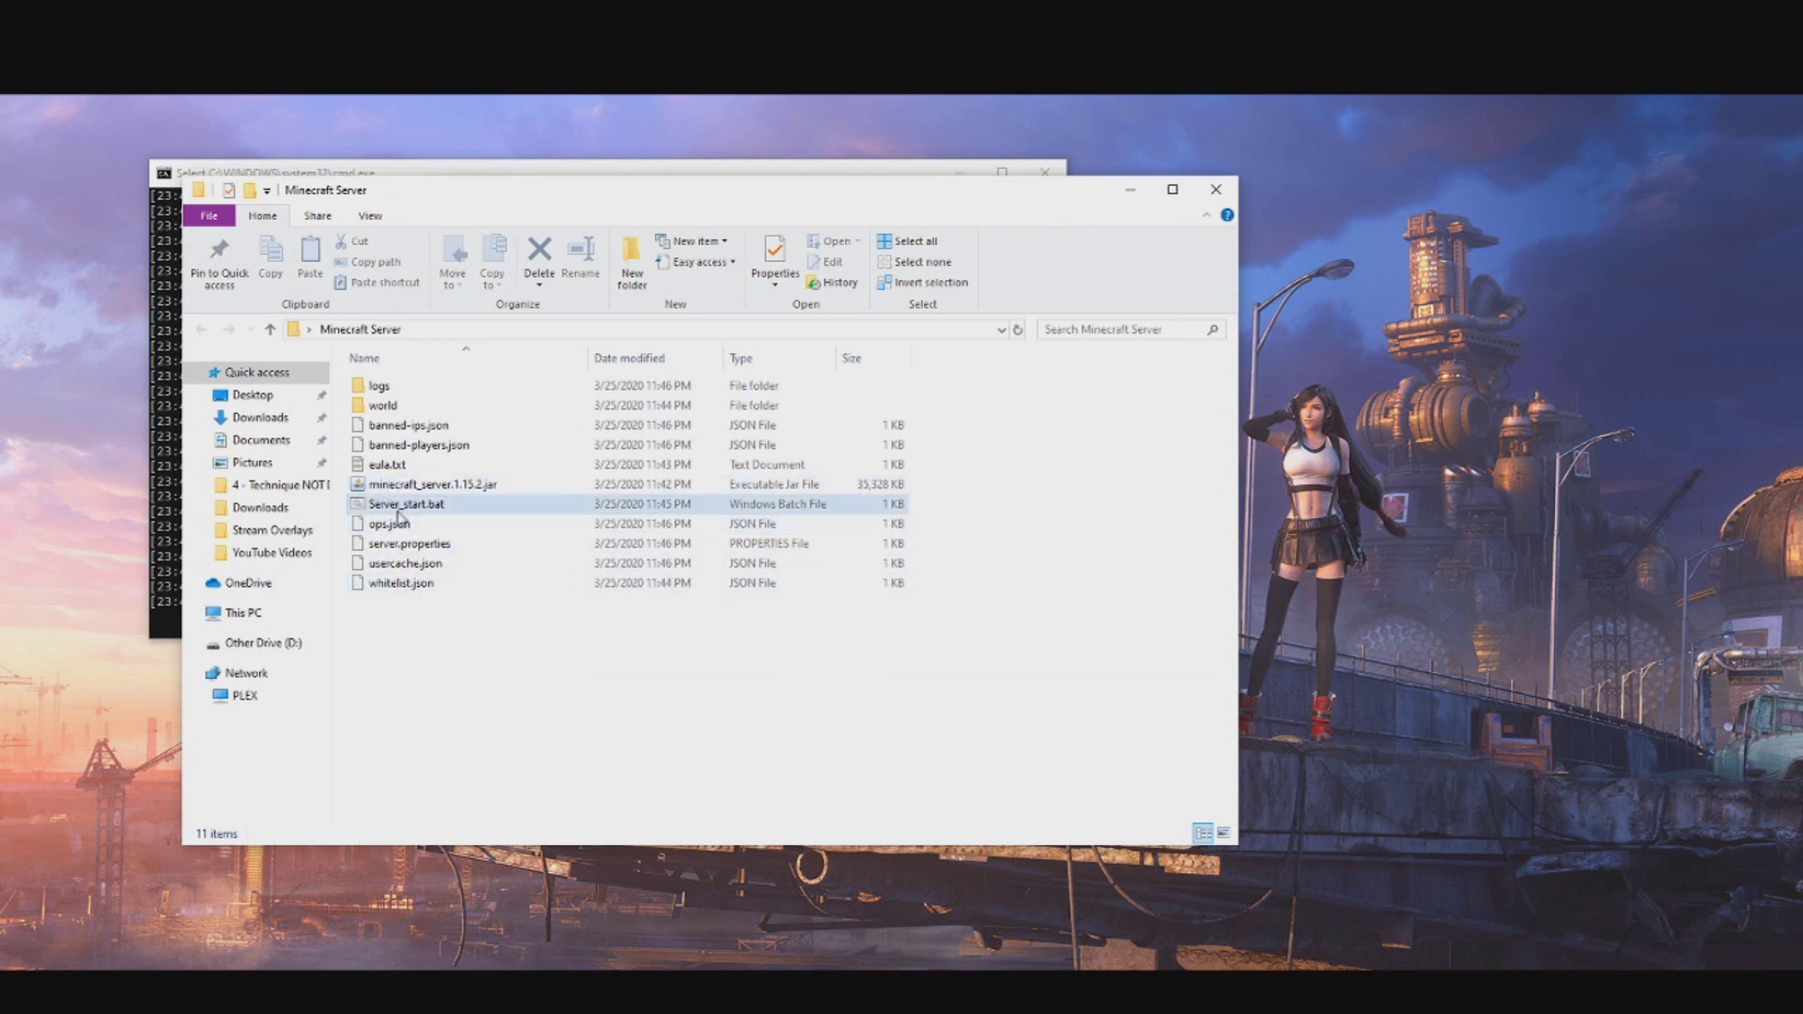
{"action": "right_click", "coordinate": [402, 553]}
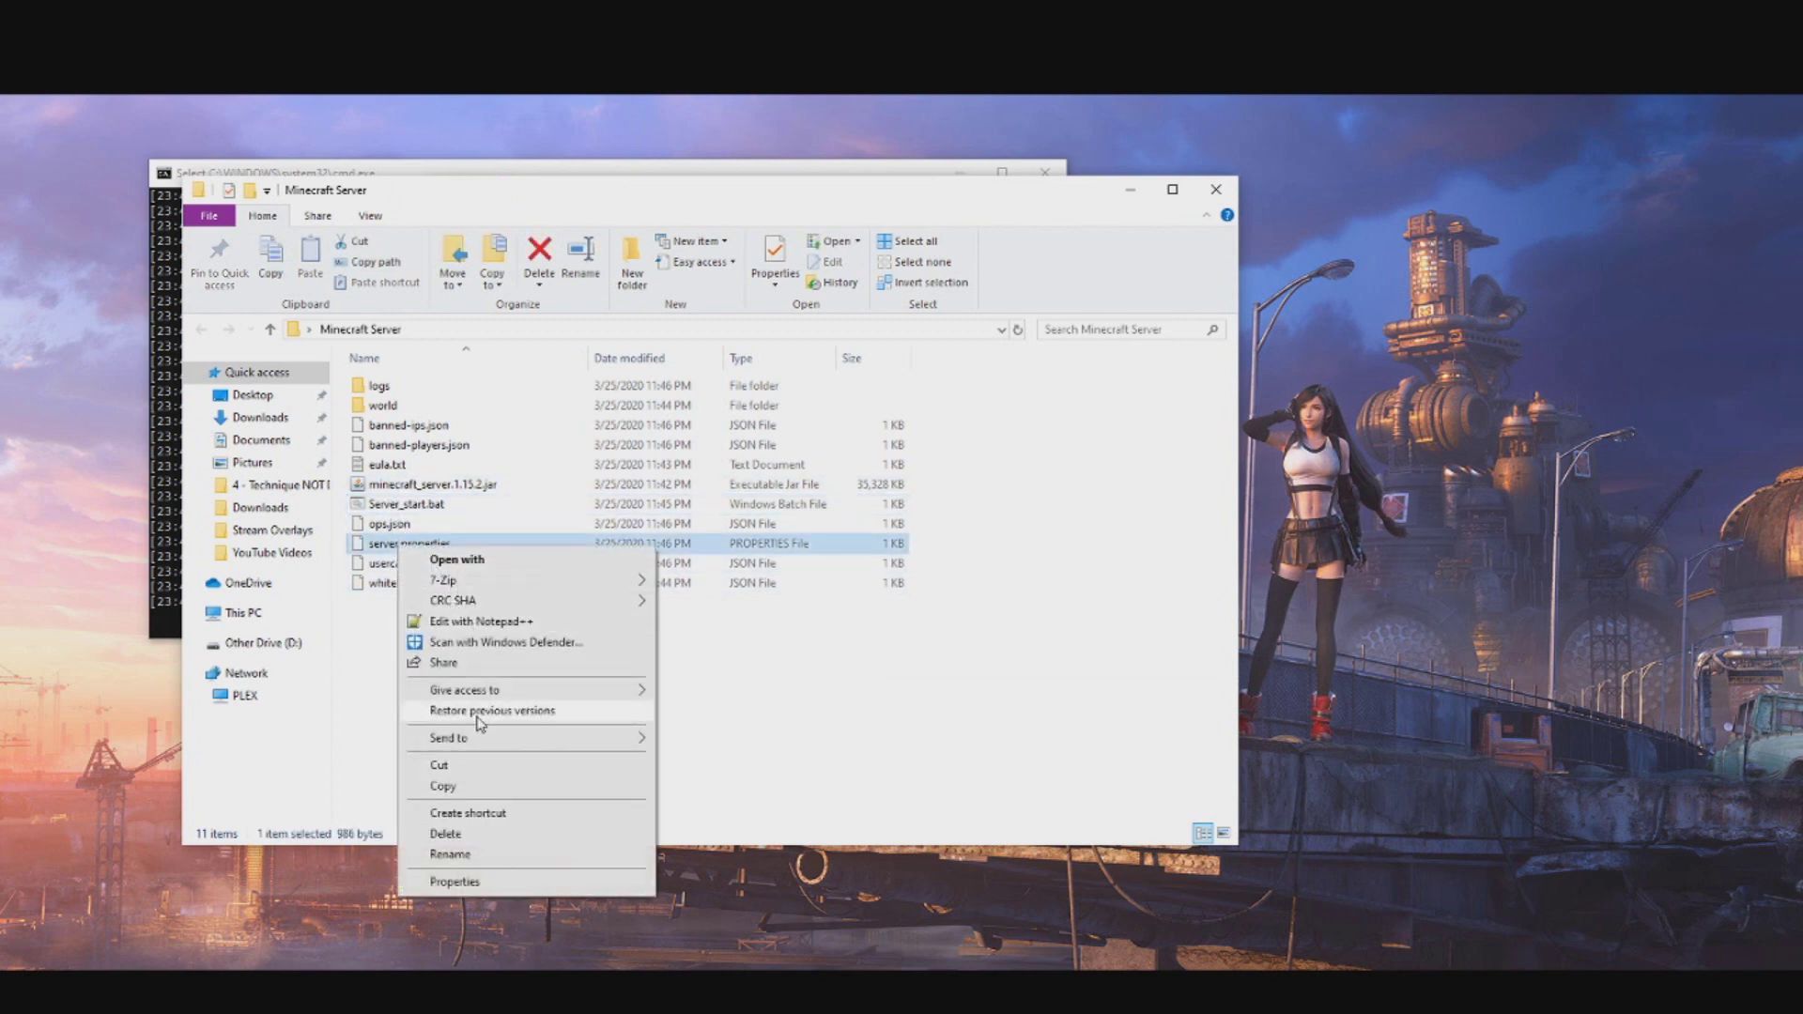
{"action": "left_click", "coordinate": [512, 561]}
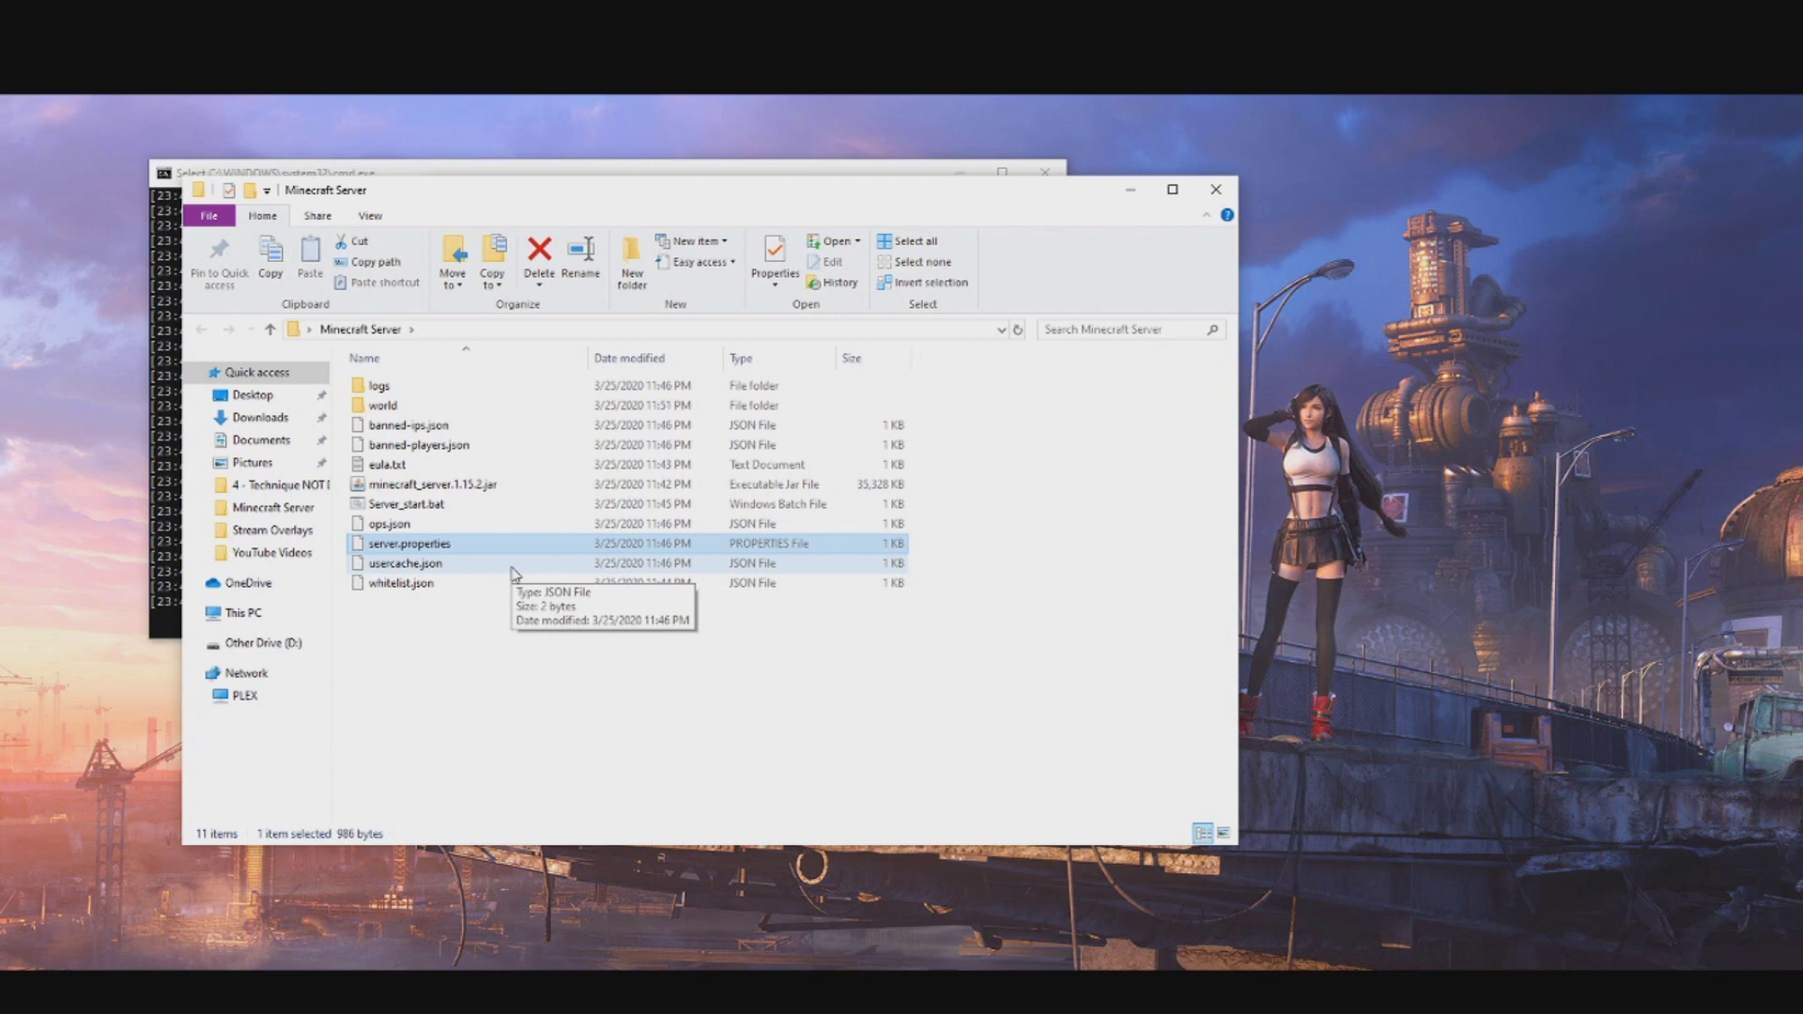
{"action": "key", "text": "Return"}
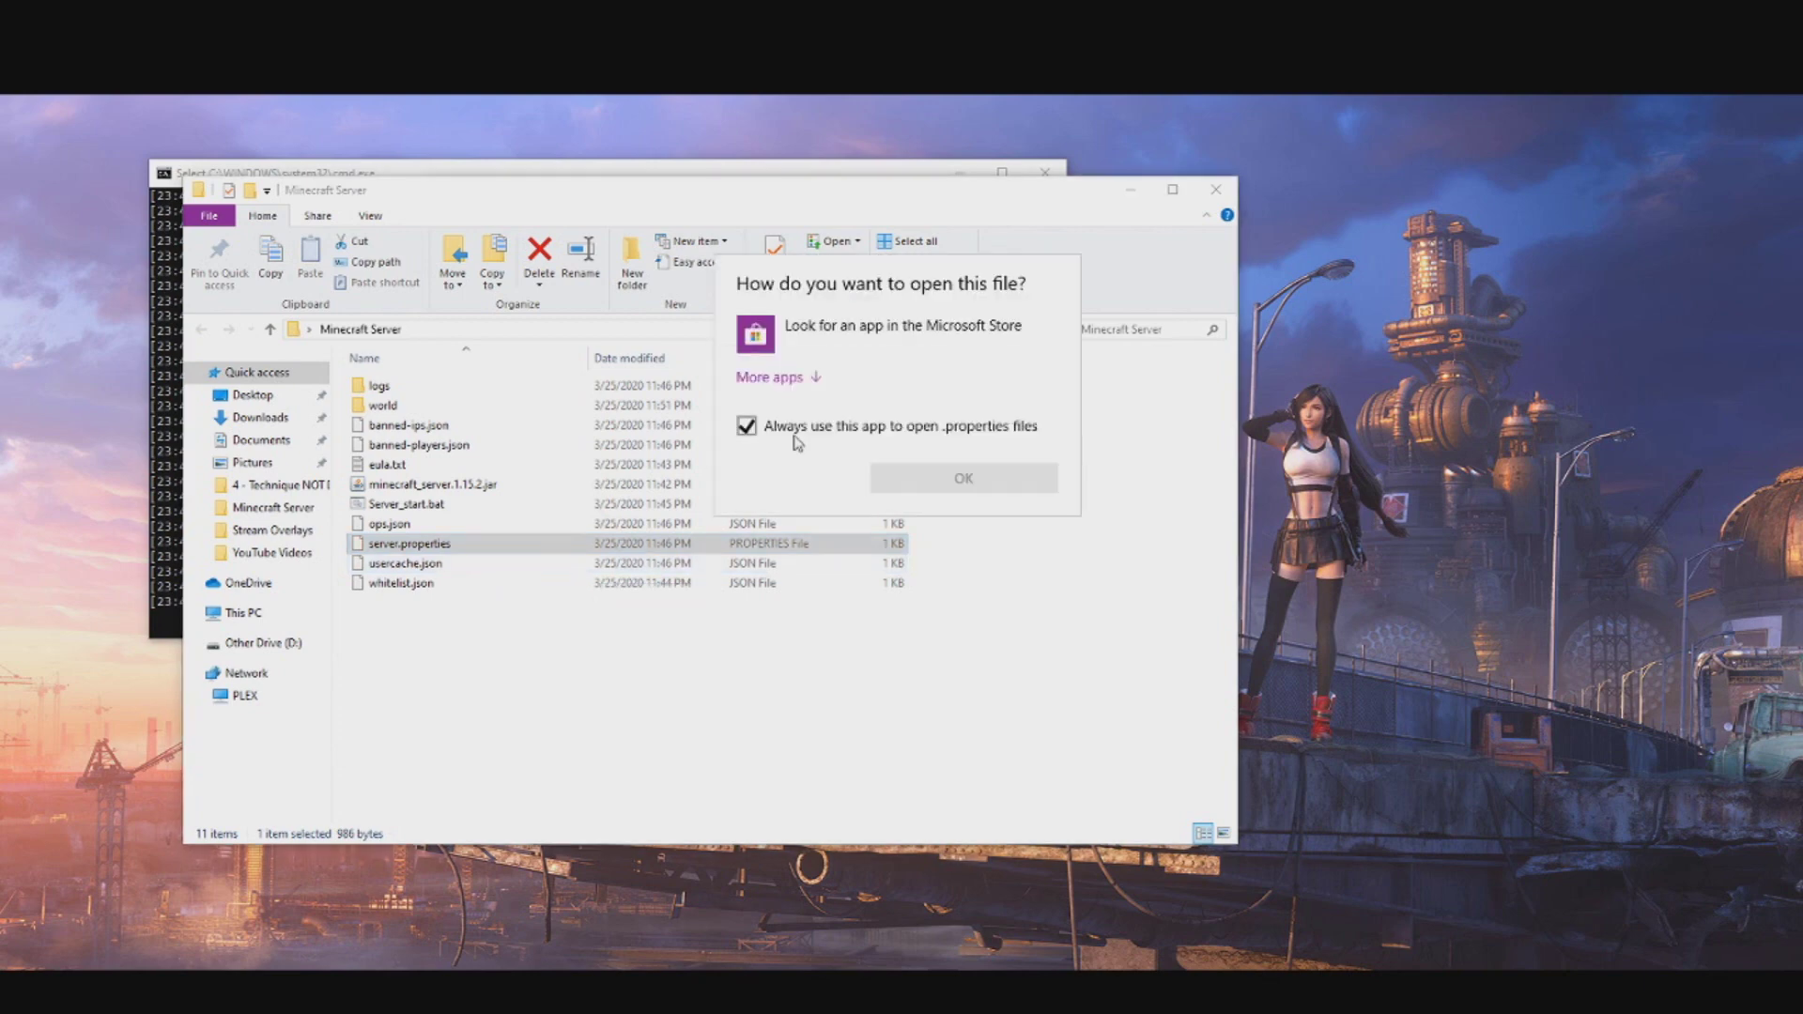
{"action": "left_click", "coordinate": [777, 376]}
{"action": "left_click", "coordinate": [826, 615]}
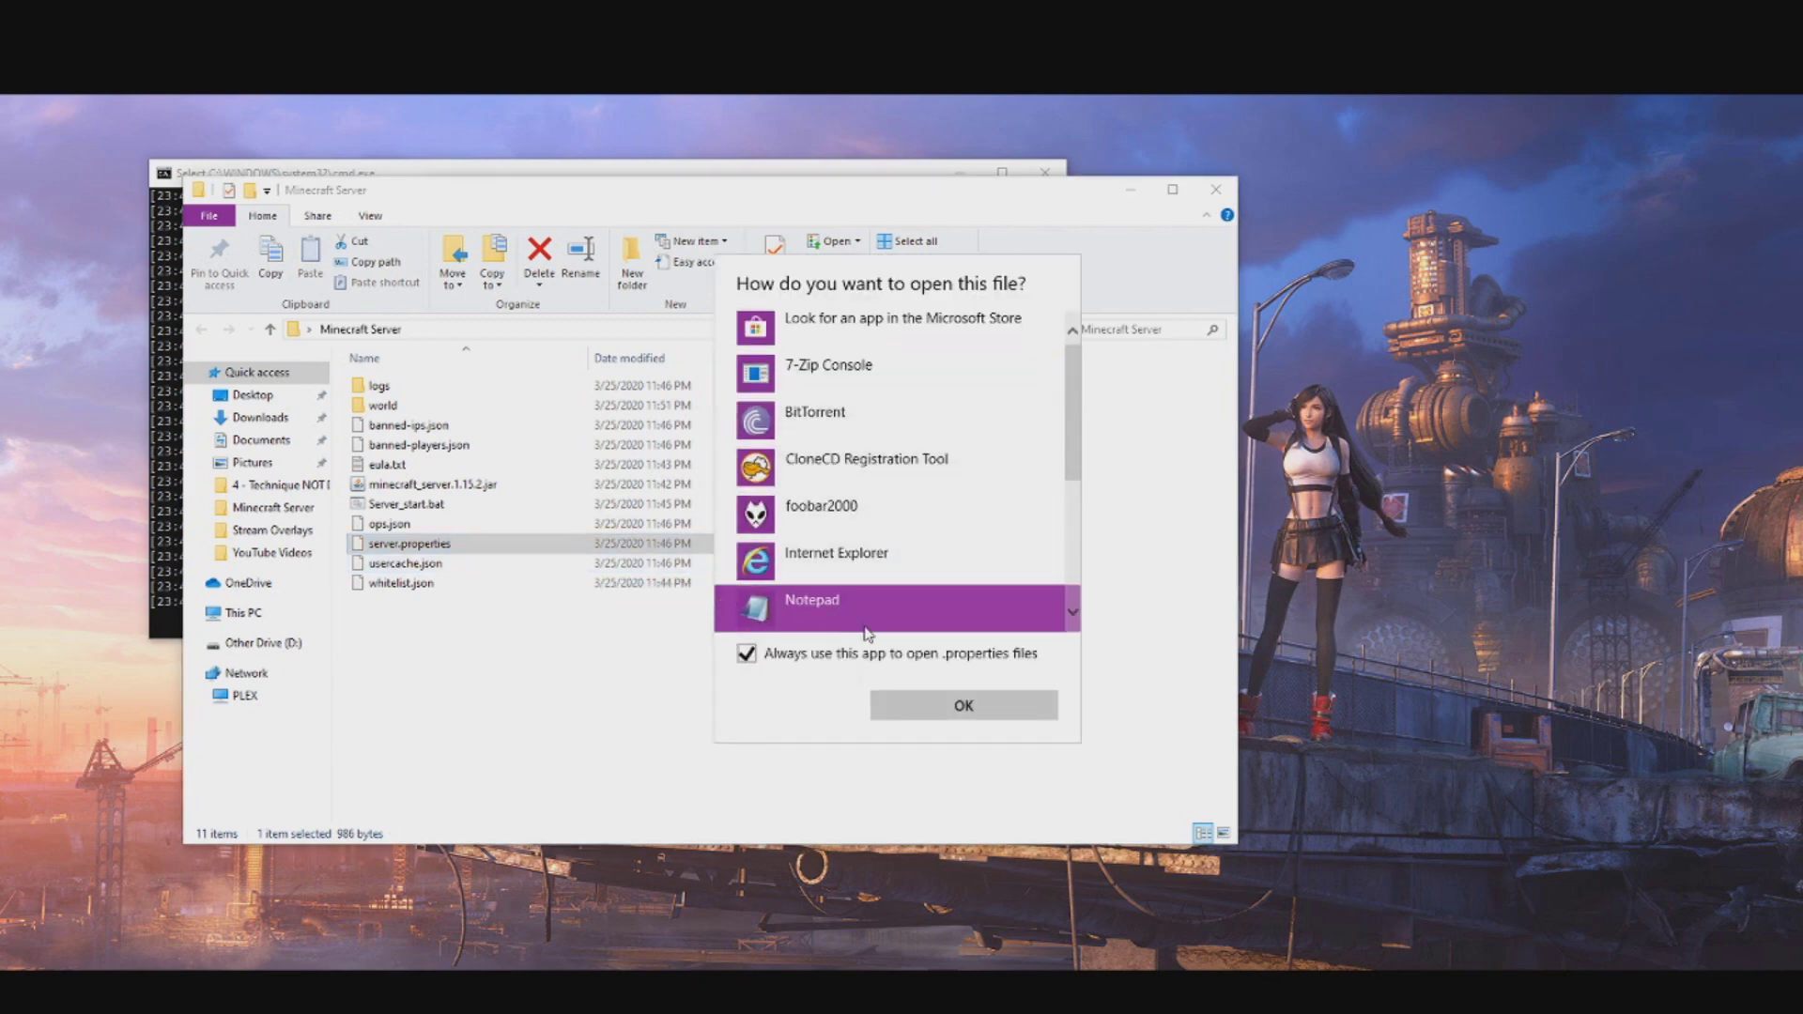
{"action": "left_click", "coordinate": [977, 712]}
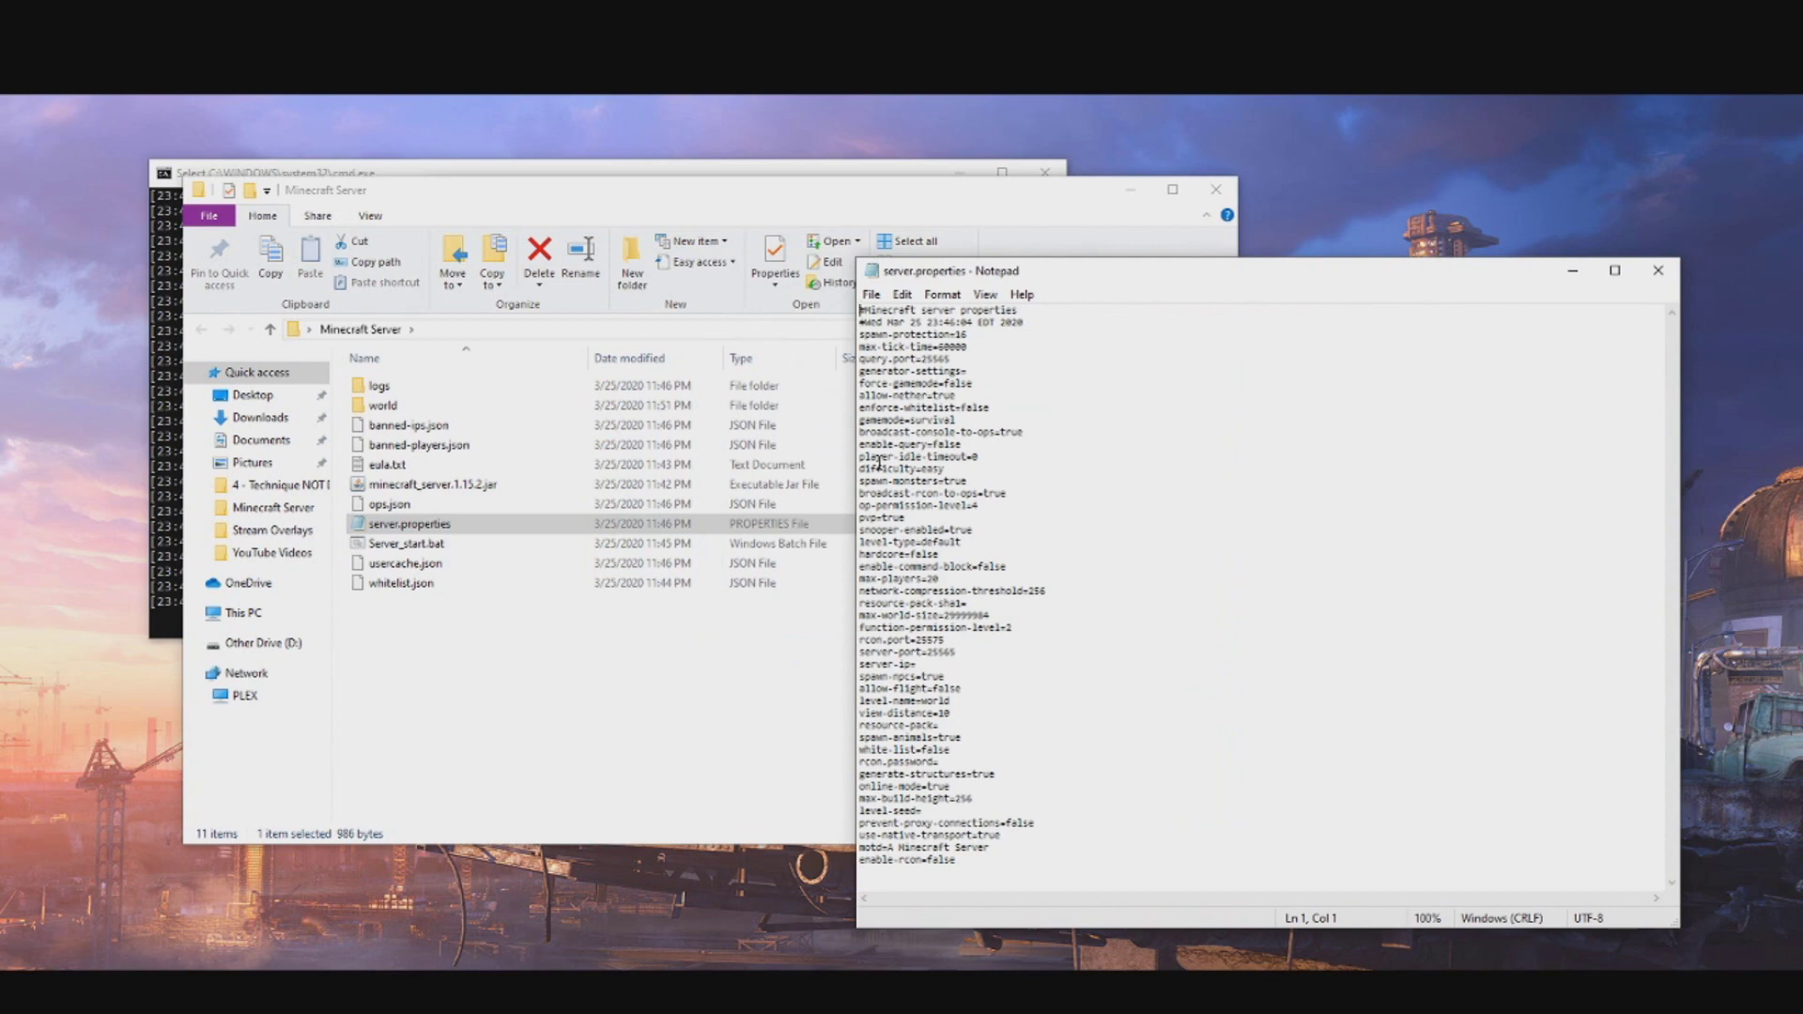
Step: Move the server.properties window clear of the folder list and highlight the port number on the query.port line
{"action": "left_click_drag", "start_coordinate": [1080, 283], "coordinate": [991, 207]}
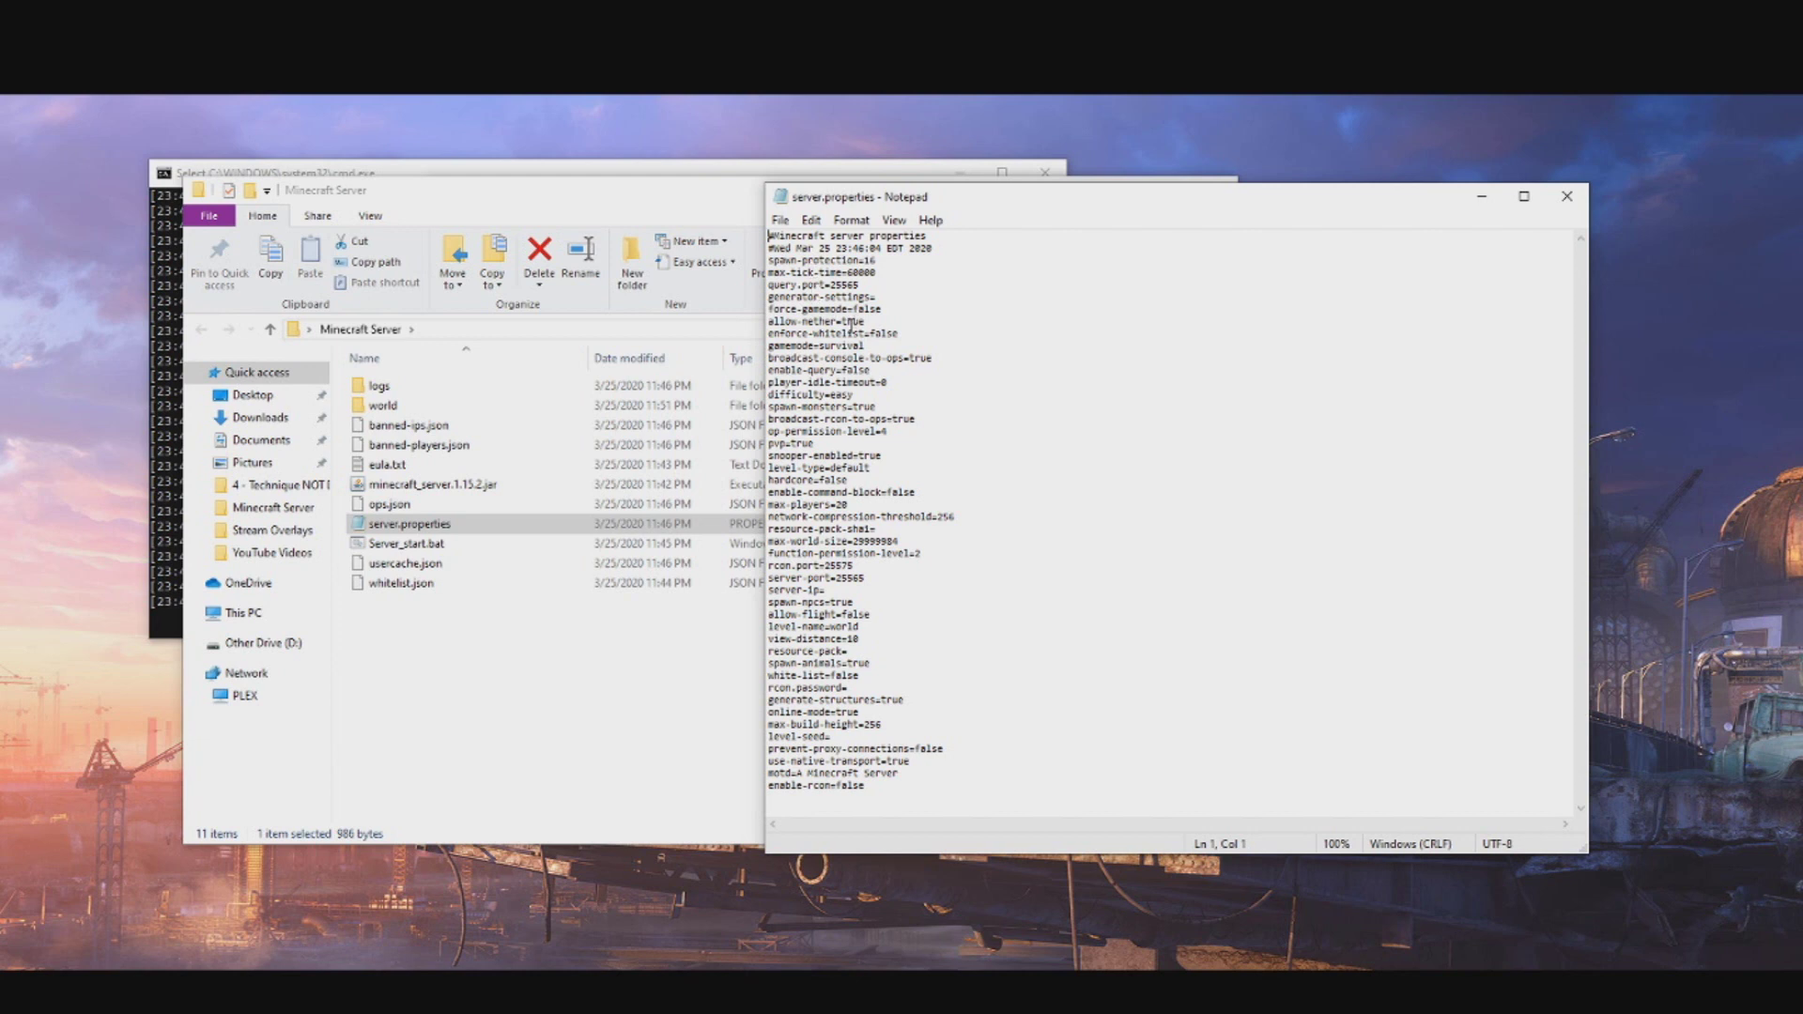
{"action": "left_click", "coordinate": [862, 285]}
{"action": "key", "text": "shift+Home"}
{"action": "left_click", "coordinate": [866, 284]}
{"action": "left_click_drag", "start_coordinate": [831, 285], "coordinate": [867, 285]}
Step: Switch back to Minecraft and extend the second multiplayer entry's server address with the port, making it 192.168.1.151:25565
{"action": "left_click", "coordinate": [818, 930]}
{"action": "left_click", "coordinate": [676, 368]}
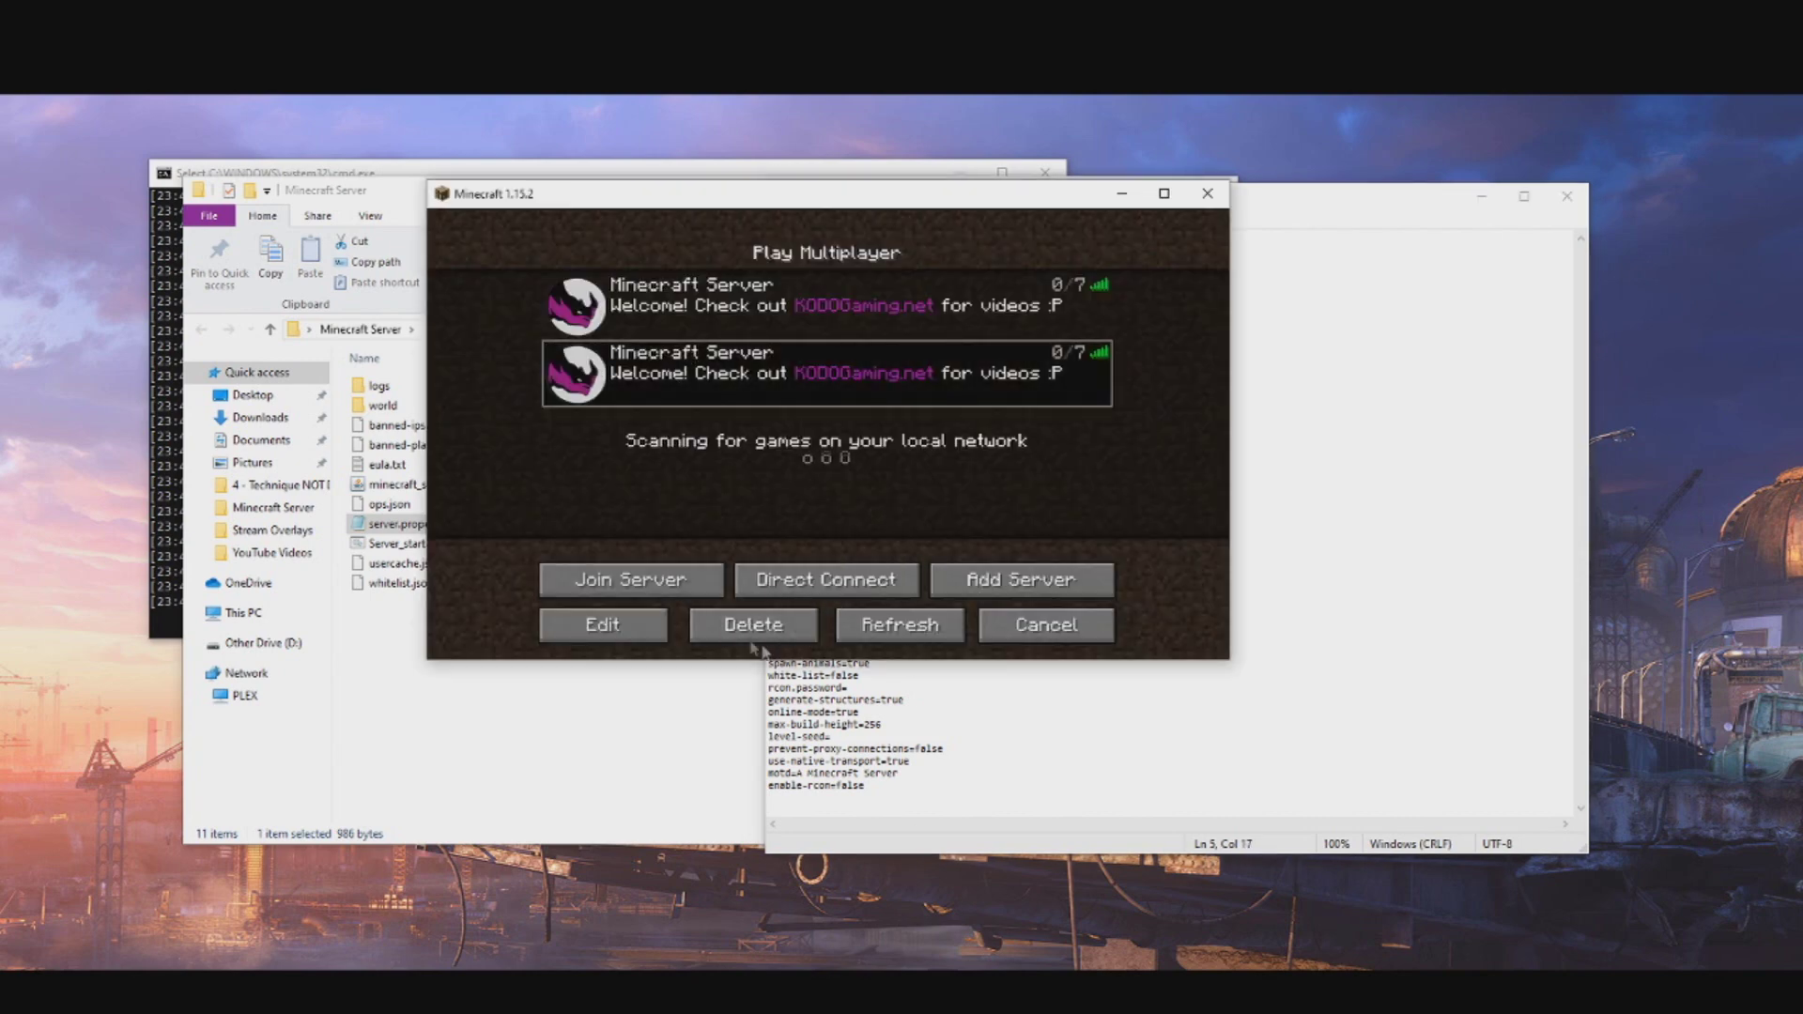
{"action": "left_click", "coordinate": [619, 630]}
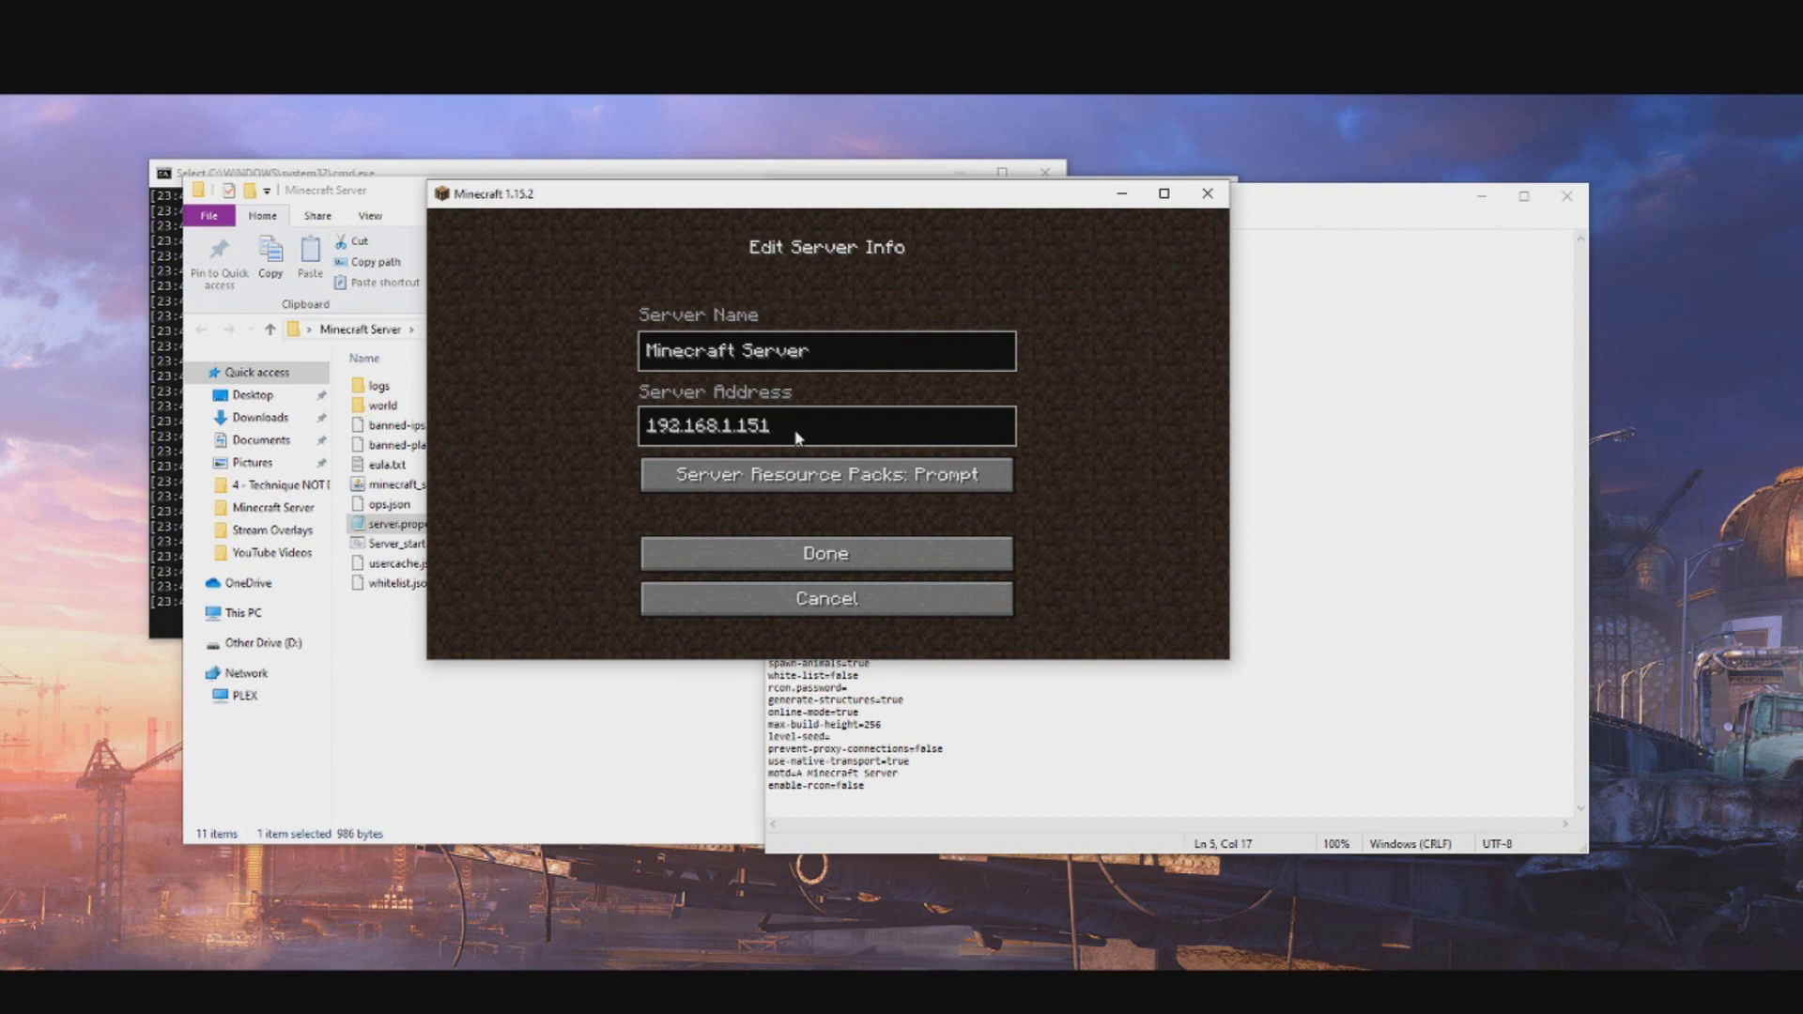
{"action": "type", "text": ":25565"}
{"action": "left_click", "coordinate": [826, 553]}
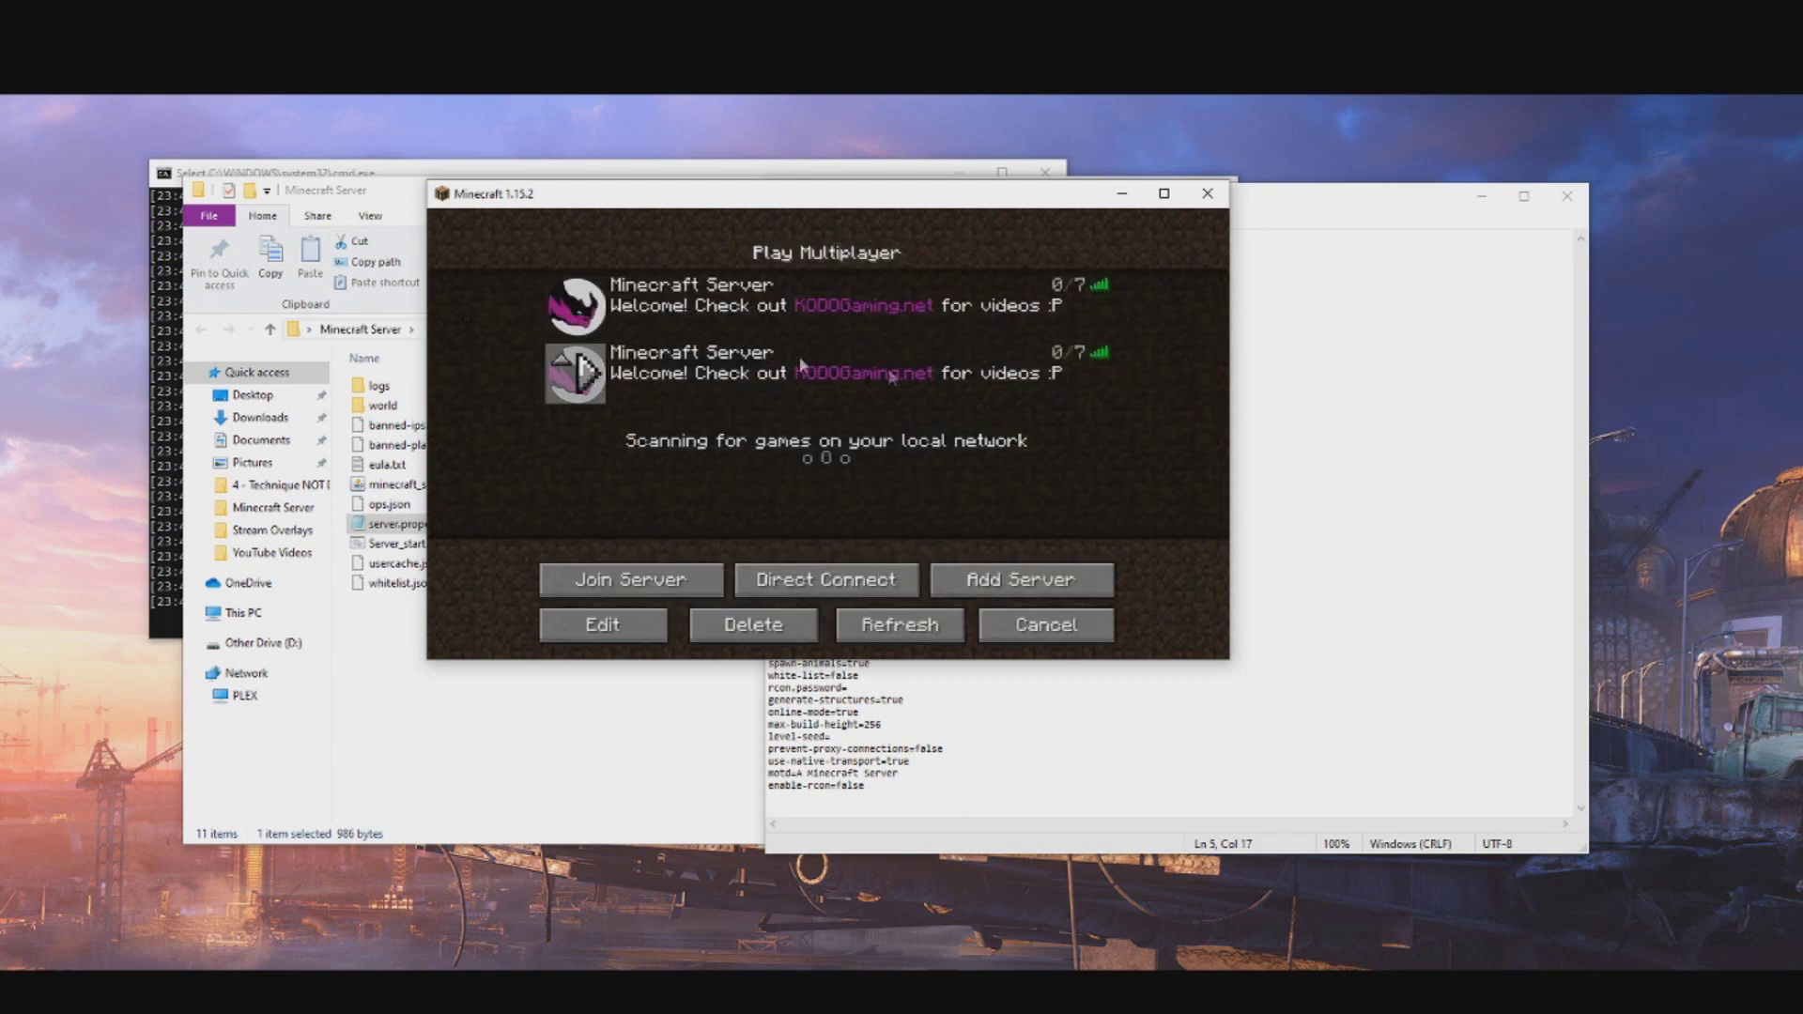